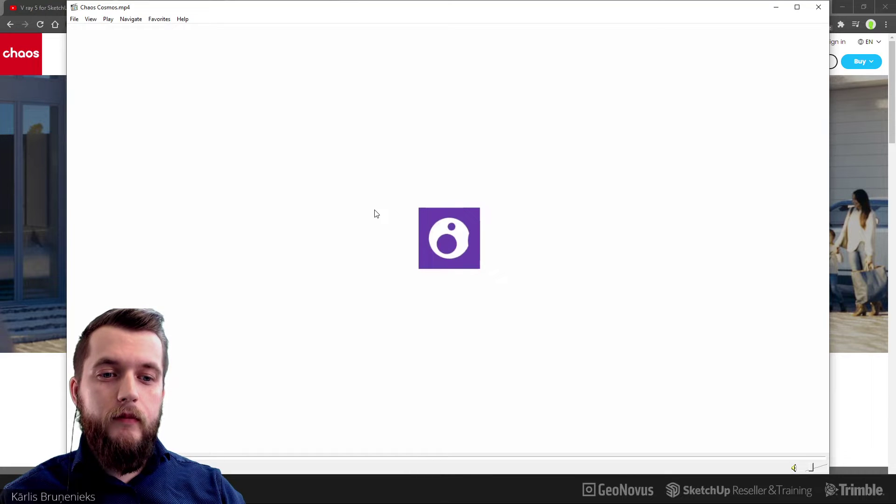
Step: Watch the Chaos Cosmos.mp4 video fullscreen in Media Player Classic
{"action": "double_click", "coordinate": [377, 214]}
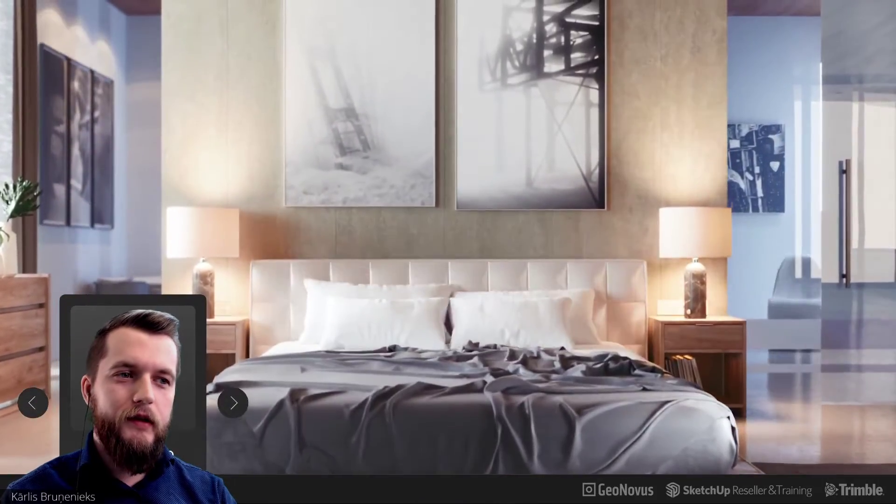
{"action": "left_click", "coordinate": [233, 403]}
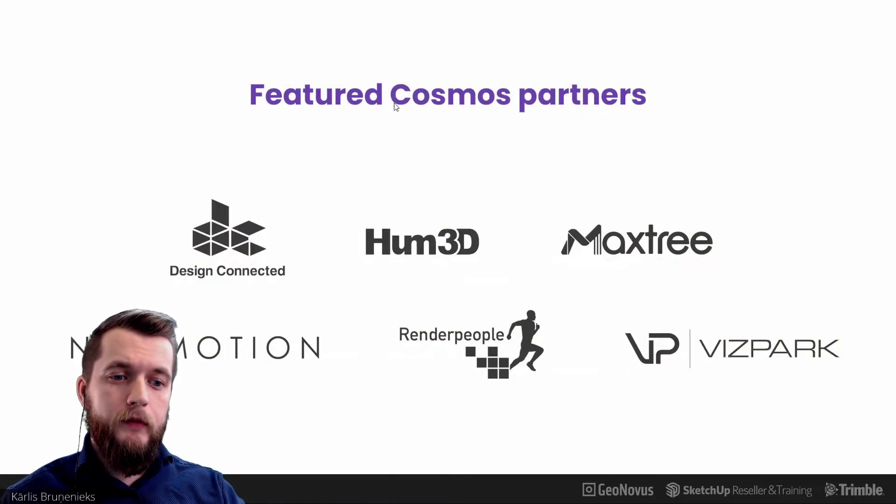
Step: Exit fullscreen, minimize the Chaos Cosmos player and bring the V-ray 5.1 folder forward
{"action": "double_click", "coordinate": [392, 168]}
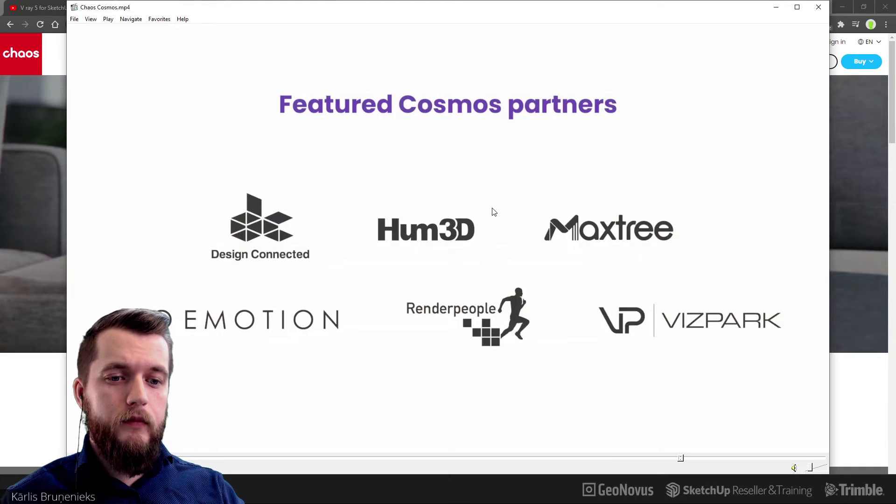
{"action": "left_click", "coordinate": [775, 8]}
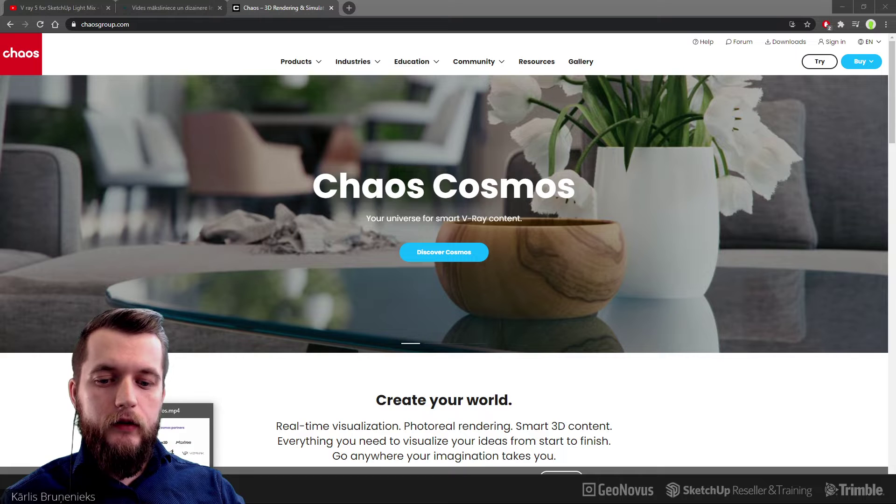
{"action": "left_click", "coordinate": [200, 495]}
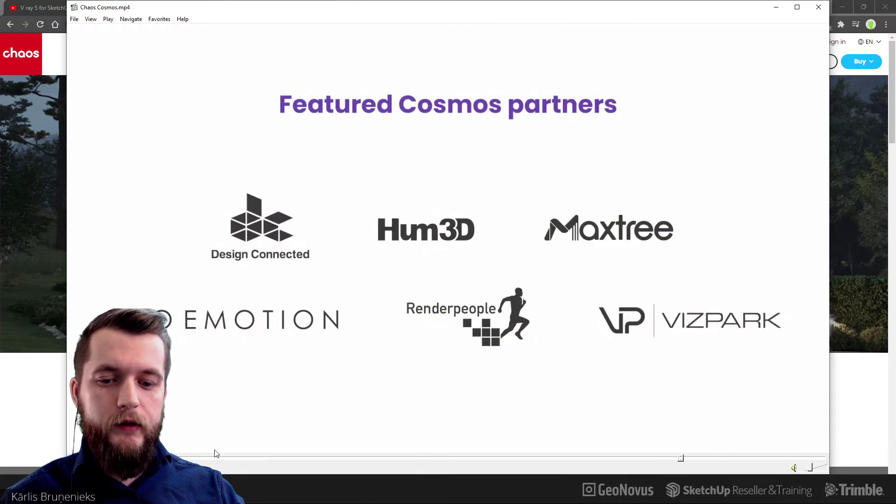
{"action": "left_click", "coordinate": [199, 495]}
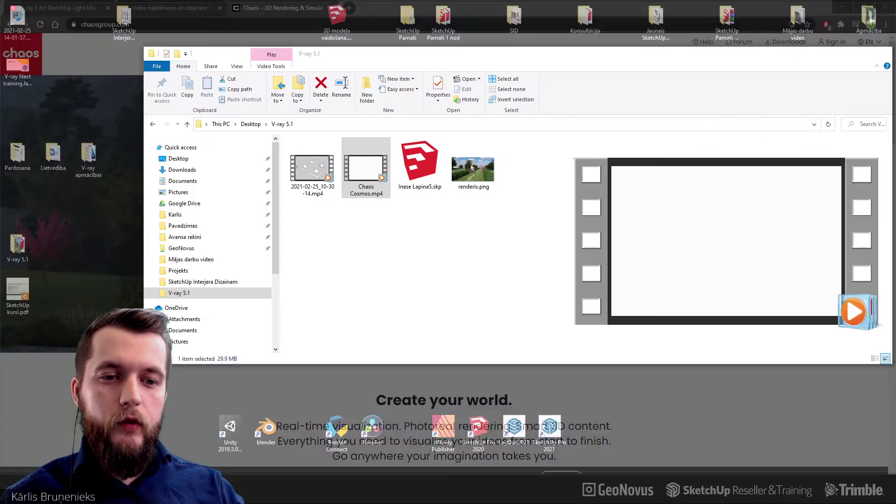
{"action": "left_click", "coordinate": [252, 494]}
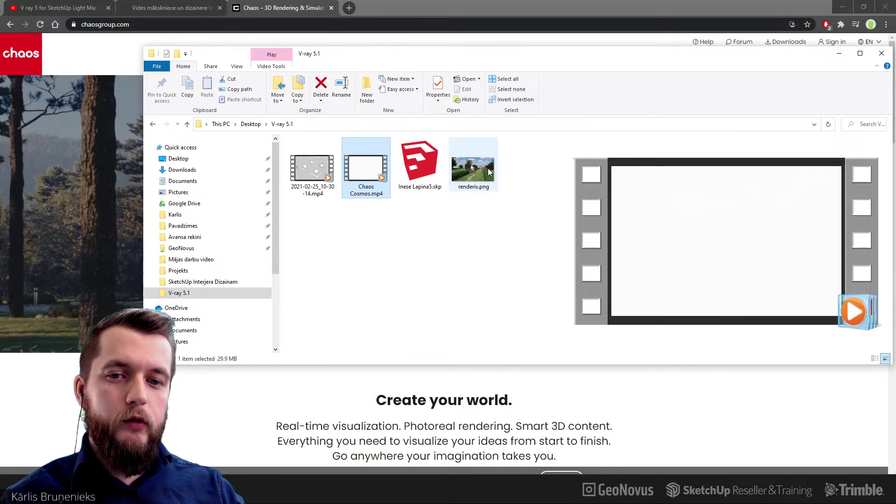
Step: View renderis.png from the V-ray 5.1 folder in Photos
{"action": "double_click", "coordinate": [488, 171]}
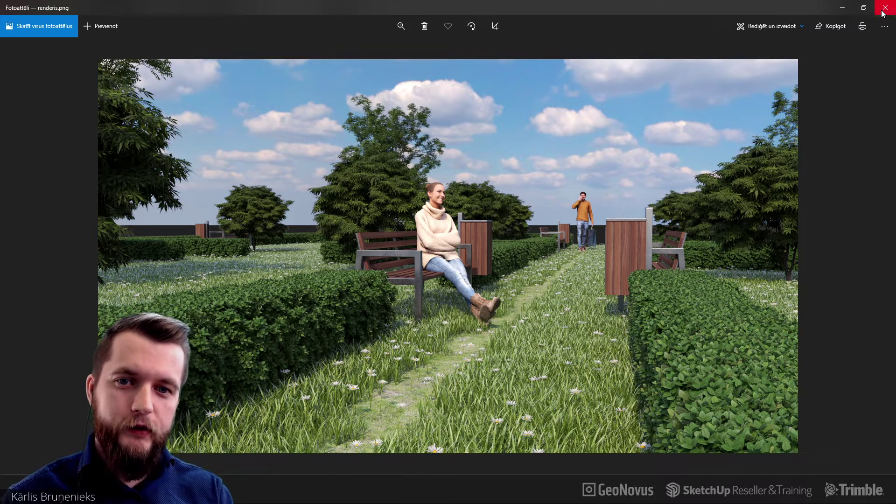
Step: Close Photos and play 2021-02-25_10-30-14.mp4 fullscreen
{"action": "left_click", "coordinate": [887, 10]}
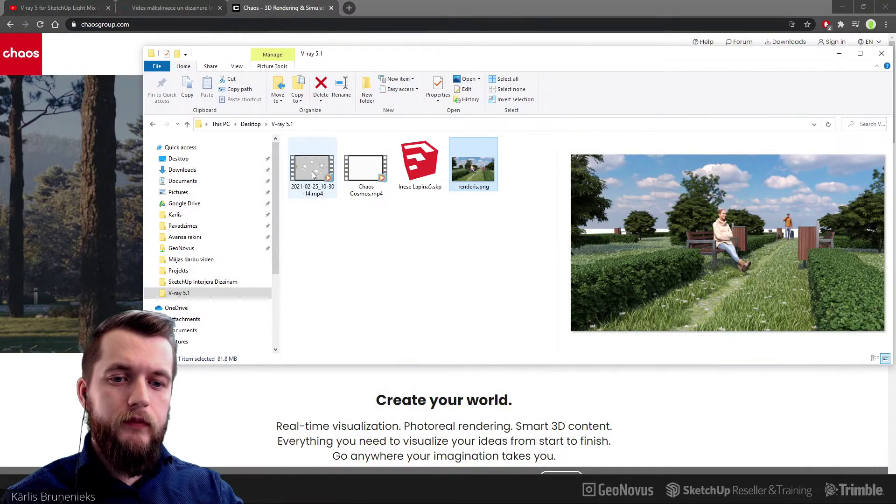
{"action": "double_click", "coordinate": [313, 175]}
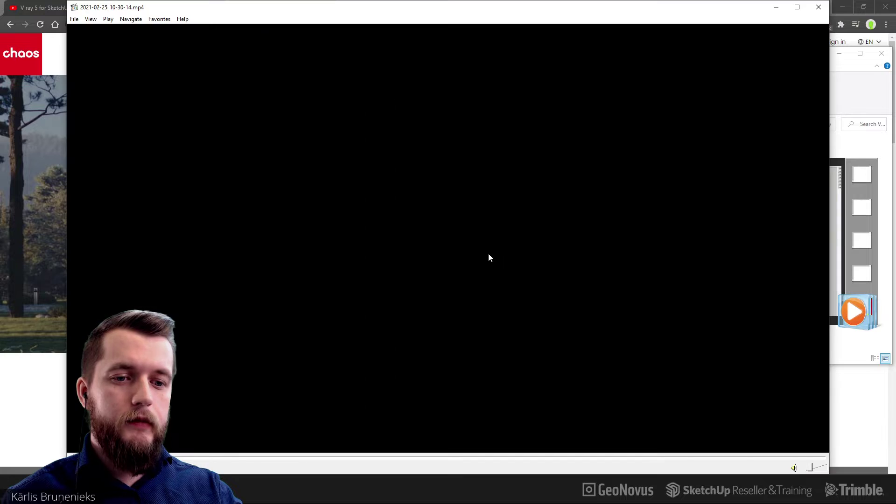
{"action": "double_click", "coordinate": [489, 254]}
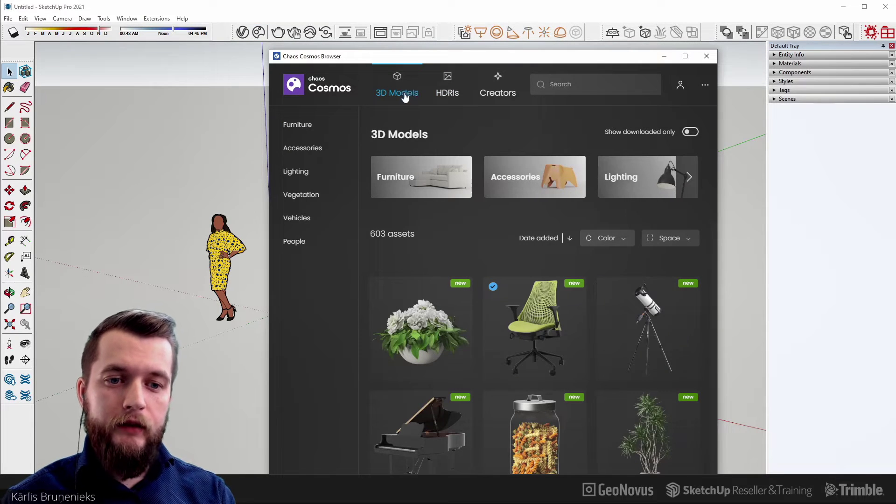
Step: Browse the Cosmos Vegetation subcategories and settle on Shrubs & bushes
{"action": "left_click", "coordinate": [299, 196]}
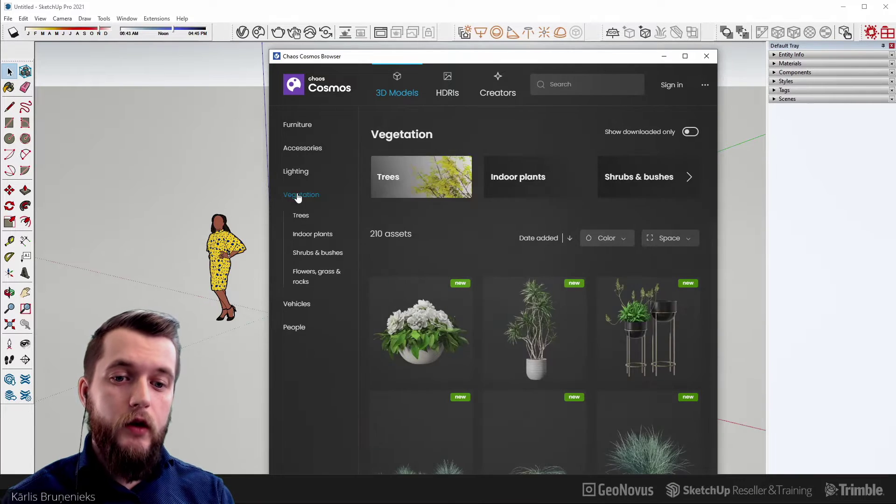
{"action": "left_click", "coordinate": [302, 216]}
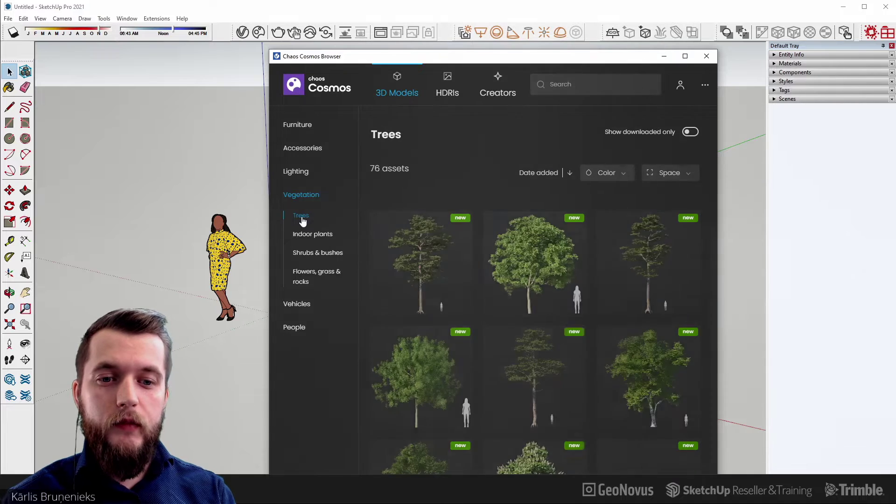
{"action": "left_click", "coordinate": [309, 236]}
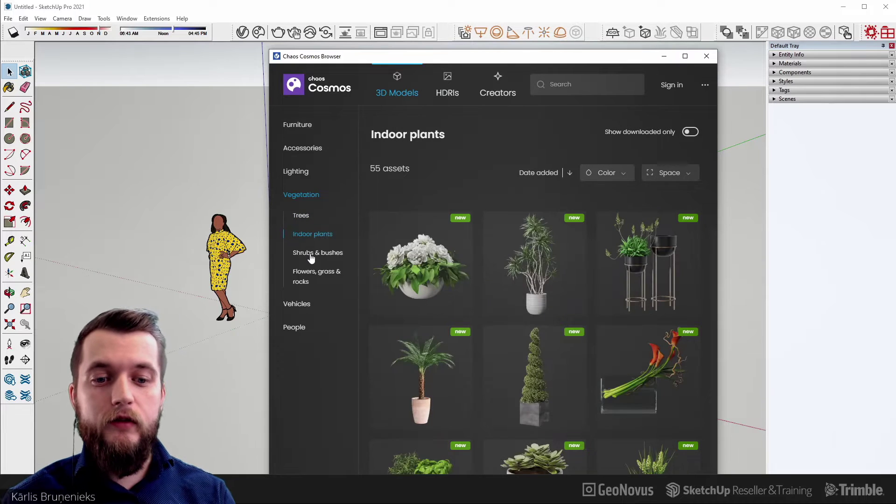
{"action": "left_click", "coordinate": [311, 258]}
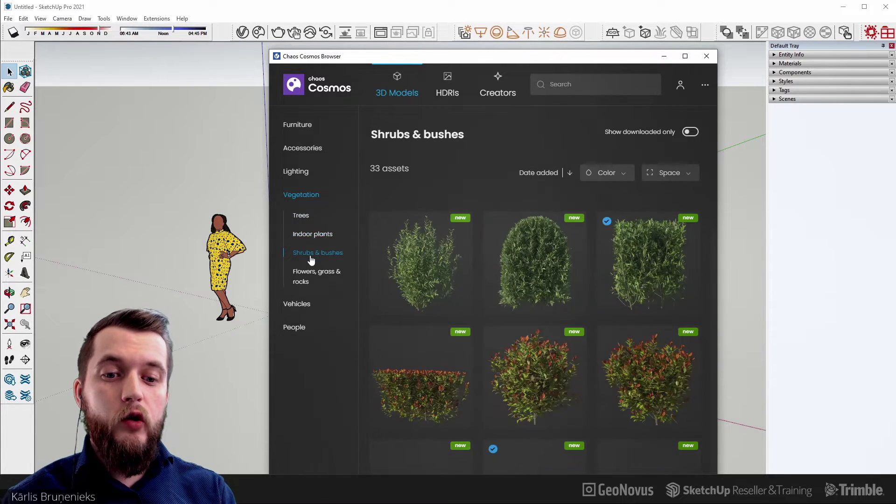
{"action": "left_click", "coordinate": [317, 275]}
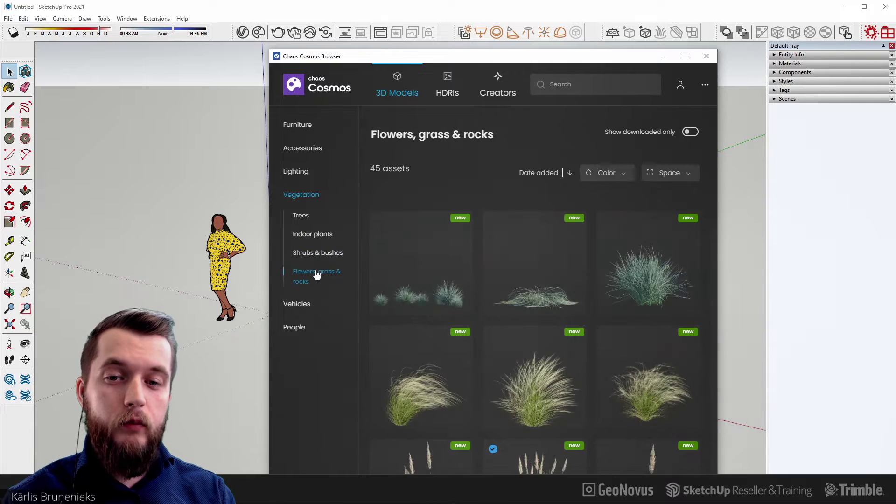
{"action": "left_click", "coordinate": [325, 256]}
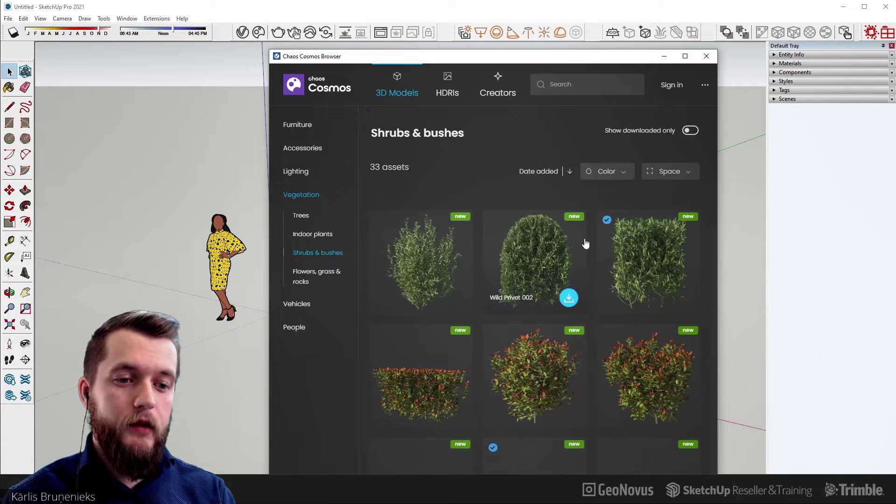
Step: Show only the 4 downloaded shrubs and view the Boxwood 003 details
{"action": "scroll", "coordinate": [584, 242], "scroll_direction": "down", "scroll_amount": 3}
{"action": "scroll", "coordinate": [584, 242], "scroll_direction": "down", "scroll_amount": 2}
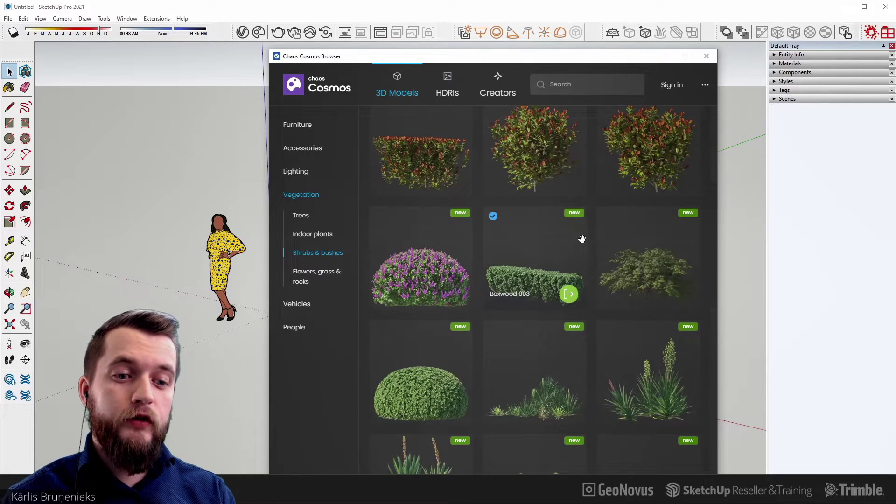
{"action": "scroll", "coordinate": [580, 239], "scroll_direction": "up", "scroll_amount": 5}
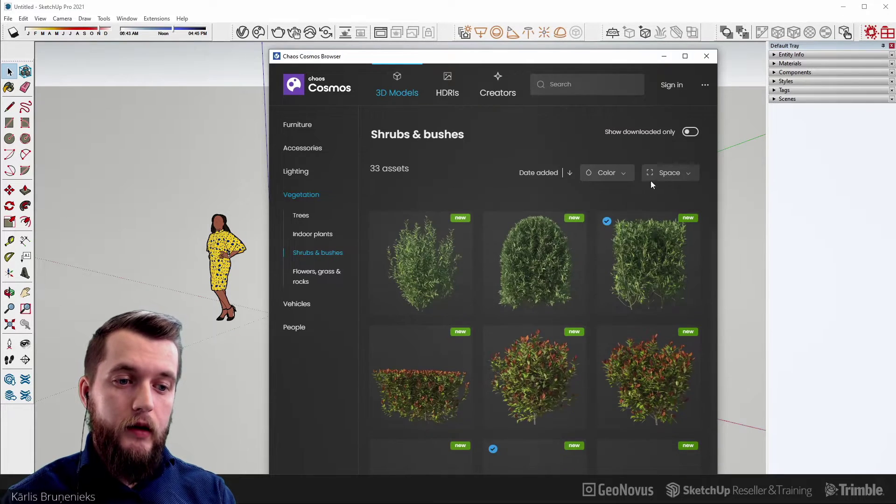
{"action": "left_click", "coordinate": [692, 134]}
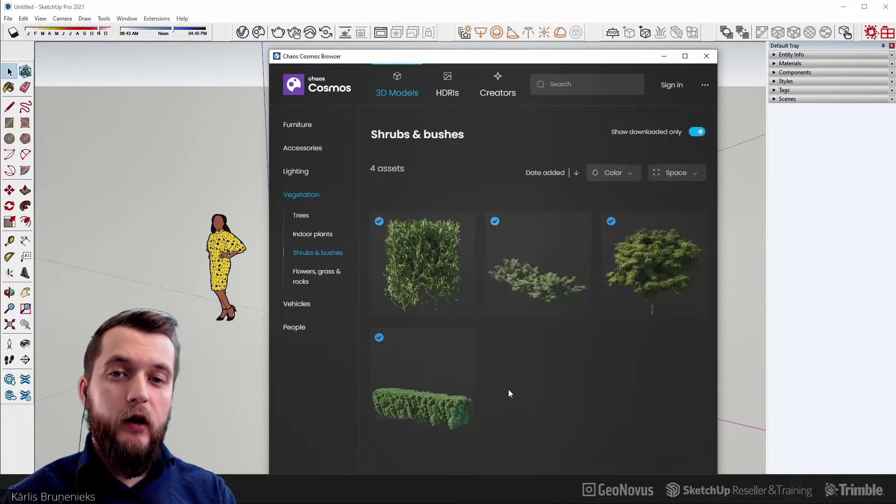
{"action": "left_click", "coordinate": [450, 371]}
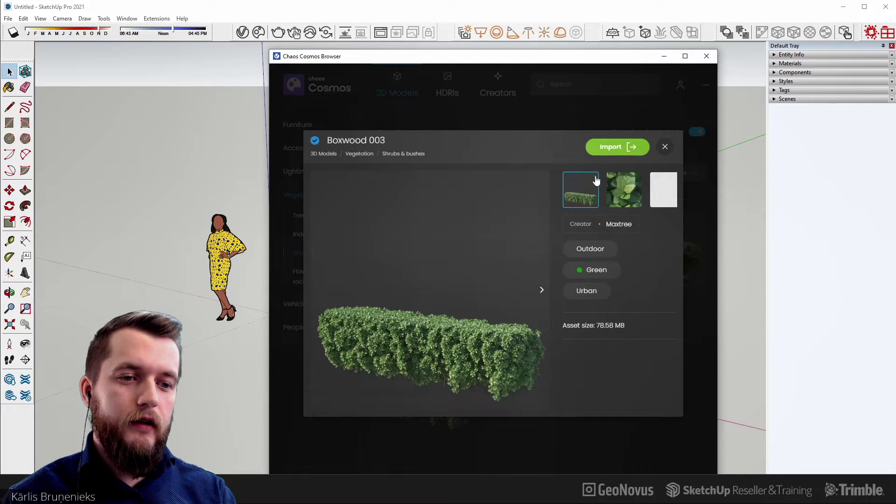
Step: Import Boxwood 003 near the origin and copy it along the red axis
{"action": "left_click", "coordinate": [616, 147]}
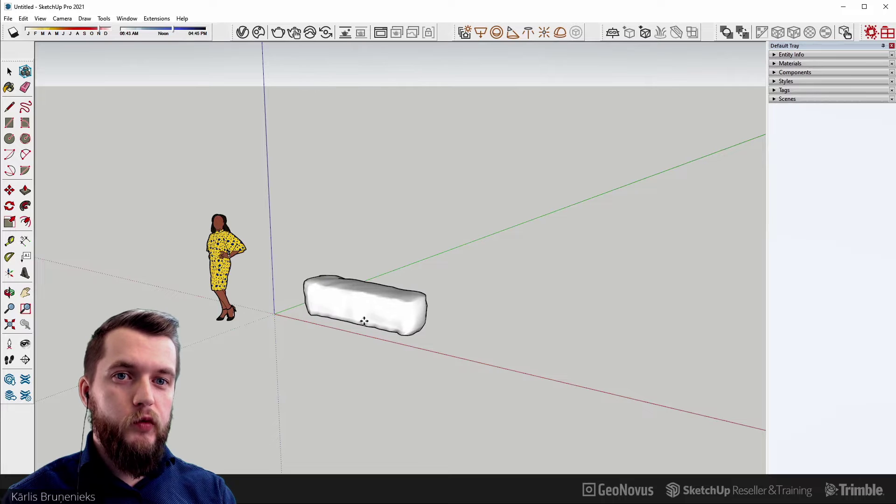
{"action": "left_click", "coordinate": [365, 322]}
{"action": "key", "text": "Escape"}
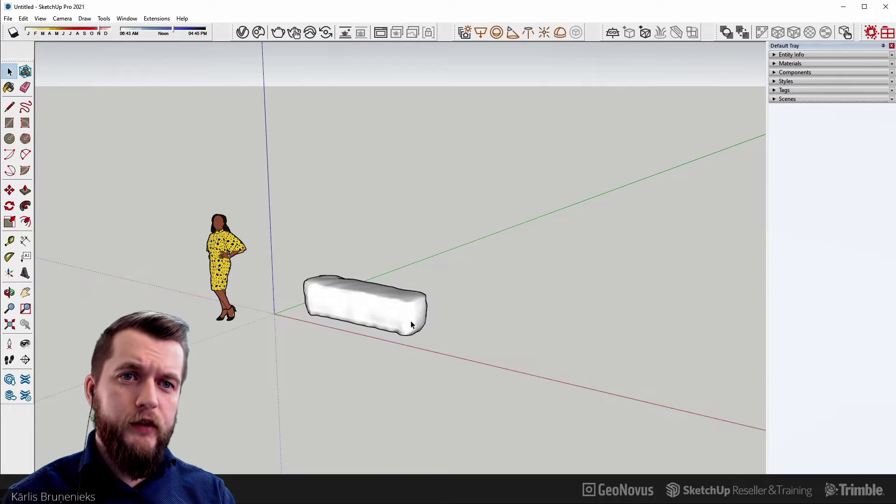
{"action": "left_click", "coordinate": [410, 324]}
{"action": "key", "text": "m"}
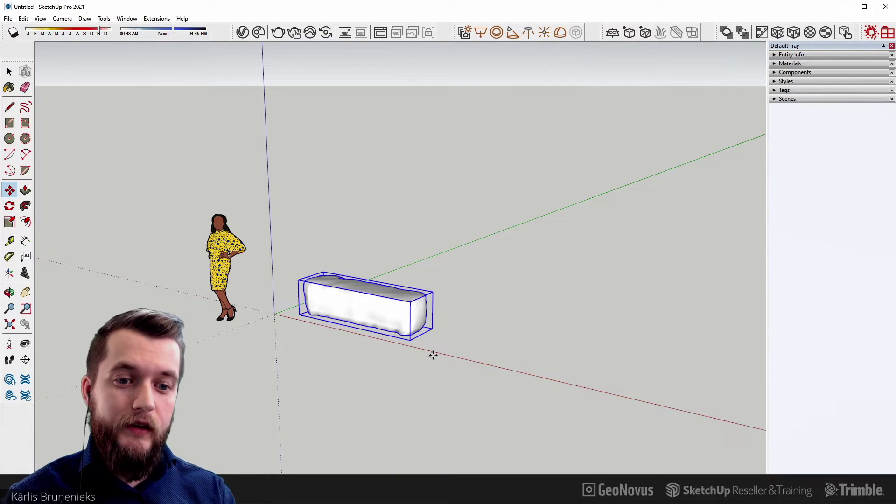
{"action": "left_click", "coordinate": [433, 356], "text": "ctrl"}
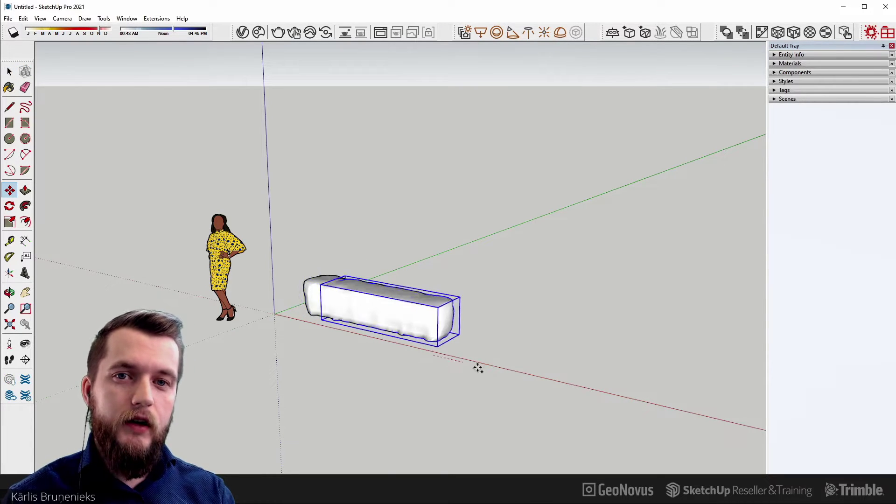
{"action": "left_click", "coordinate": [579, 392]}
Step: Make a rotated copy of the left boxwood block
{"action": "middle_click_drag", "start_coordinate": [578, 390], "coordinate": [445, 232]}
{"action": "key", "text": "space"}
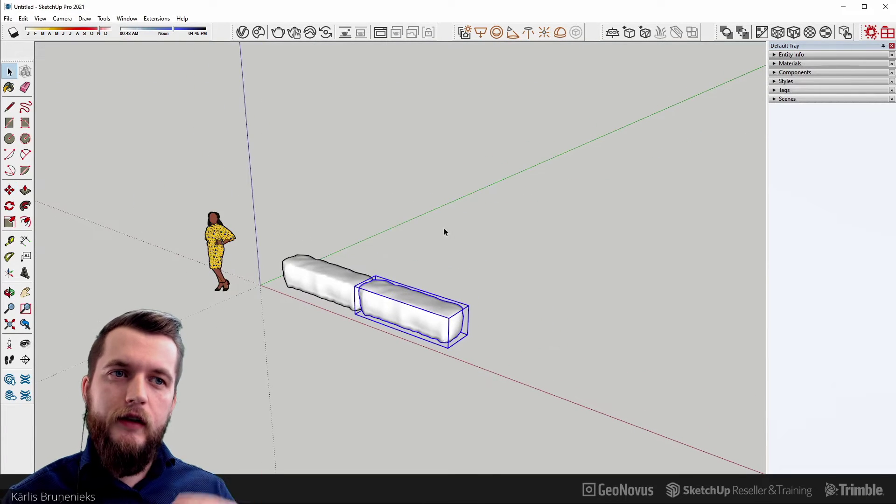
{"action": "left_click", "coordinate": [327, 280], "text": "shift"}
{"action": "middle_click_drag", "start_coordinate": [394, 352], "coordinate": [404, 383]}
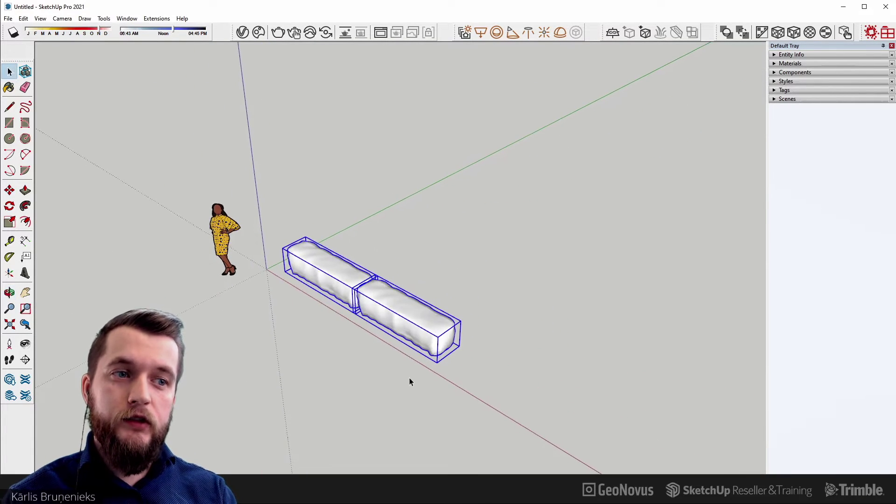
{"action": "left_click", "coordinate": [406, 329]}
{"action": "left_click", "coordinate": [343, 276]}
{"action": "middle_click_drag", "start_coordinate": [343, 276], "coordinate": [350, 272]}
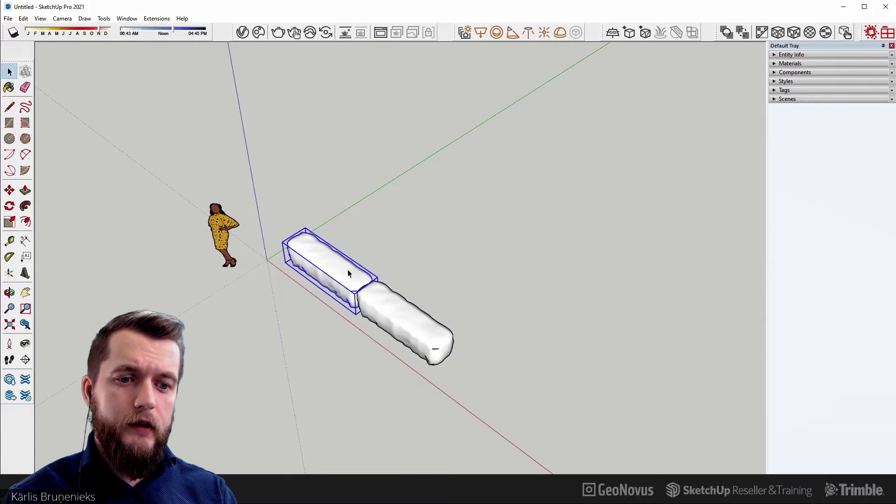
{"action": "key", "text": "q"}
{"action": "left_click", "coordinate": [351, 243]}
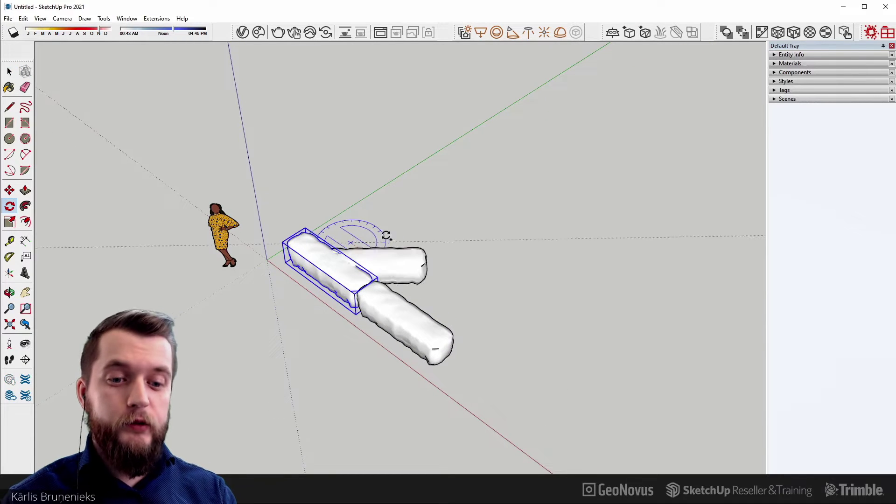
{"action": "key", "text": "ctrl"}
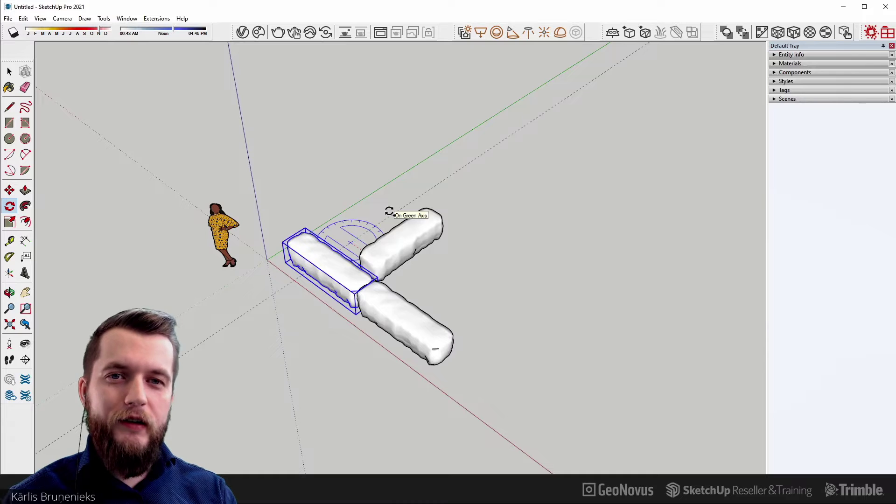
{"action": "left_click", "coordinate": [390, 211]}
Step: Attach the rotated block to the row's end and begin copying the three-block L
{"action": "key", "text": "m"}
{"action": "left_click", "coordinate": [484, 284]}
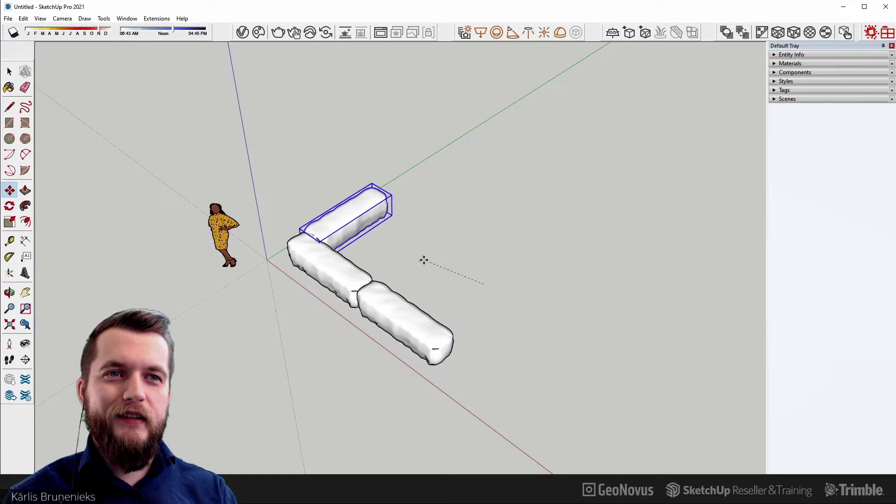
{"action": "left_click", "coordinate": [462, 220]}
{"action": "key", "text": "space"}
{"action": "left_click_drag", "start_coordinate": [480, 161], "coordinate": [425, 202]}
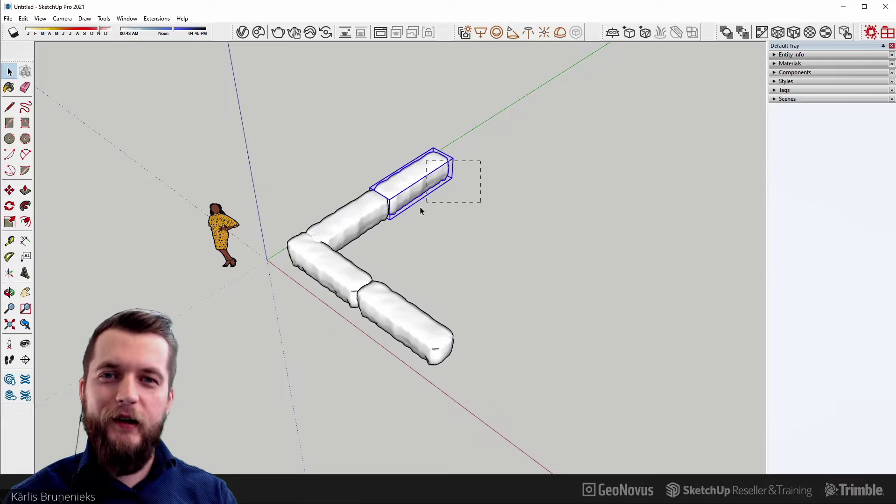
{"action": "left_click_drag", "start_coordinate": [315, 303], "coordinate": [315, 304]}
{"action": "scroll", "coordinate": [346, 270], "scroll_direction": "down", "scroll_amount": 3}
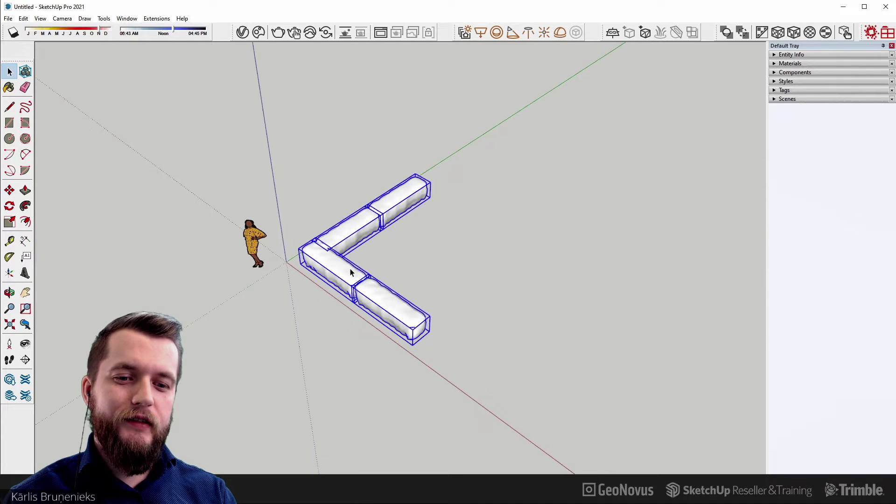
{"action": "key", "text": "m"}
{"action": "left_click", "coordinate": [395, 256], "text": "ctrl"}
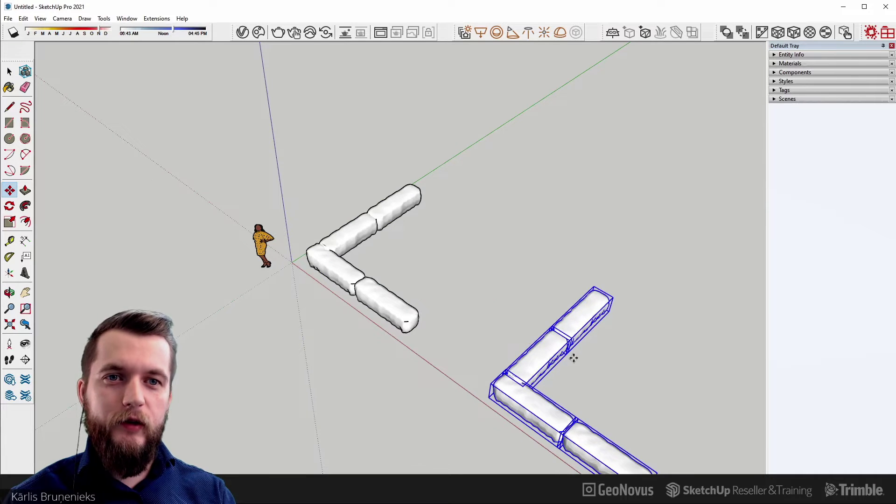
Step: Drop the L copy along the red axis and rotate it to face the other way
{"action": "mouse_move", "coordinate": [574, 358]}
{"action": "middle_mouse_down"}
{"action": "mouse_move", "coordinate": [626, 304]}
{"action": "mouse_move", "coordinate": [516, 260]}
{"action": "middle_mouse_up"}
{"action": "left_click", "coordinate": [516, 261]}
{"action": "key", "text": "q"}
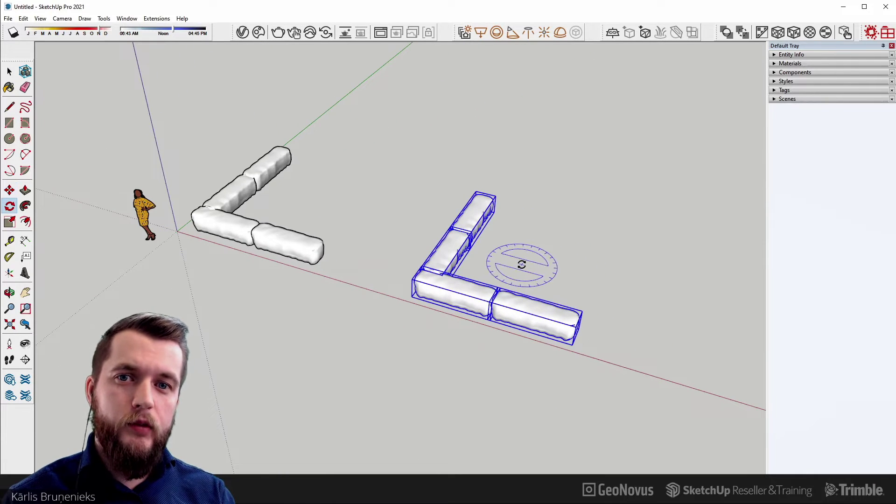
{"action": "left_click", "coordinate": [540, 226]}
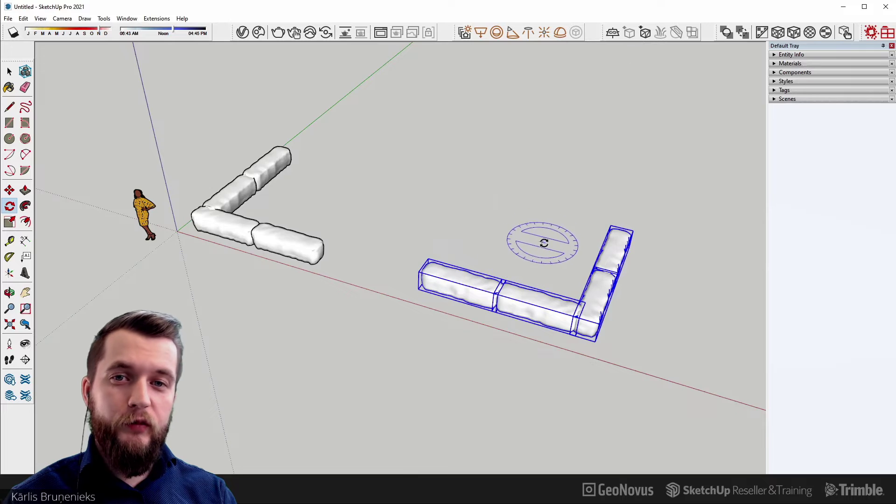
{"action": "mouse_move", "coordinate": [544, 240]}
{"action": "middle_mouse_down"}
{"action": "mouse_move", "coordinate": [427, 276]}
{"action": "mouse_move", "coordinate": [551, 304]}
{"action": "mouse_move", "coordinate": [545, 308]}
{"action": "mouse_move", "coordinate": [533, 244]}
{"action": "middle_mouse_up"}
{"action": "key", "text": "m"}
{"action": "key", "text": "space"}
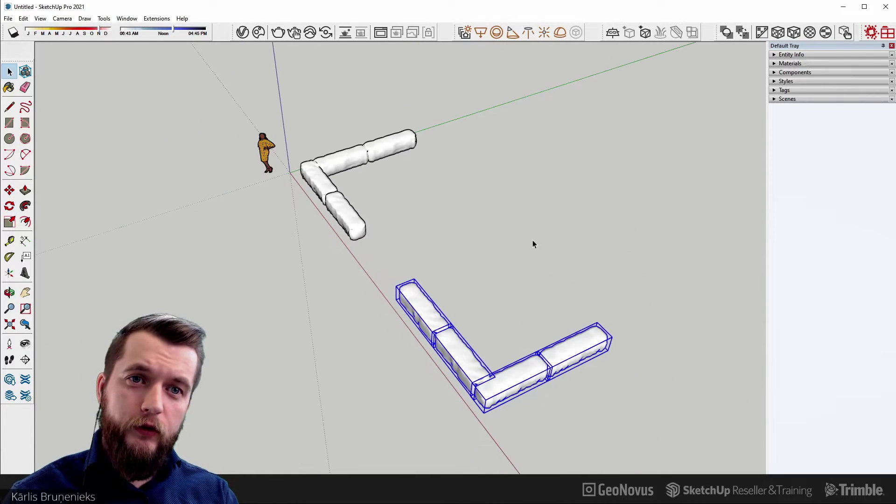
Step: Copy both L-shaped walls along the green axis
{"action": "left_click_drag", "start_coordinate": [324, 420], "coordinate": [324, 420]}
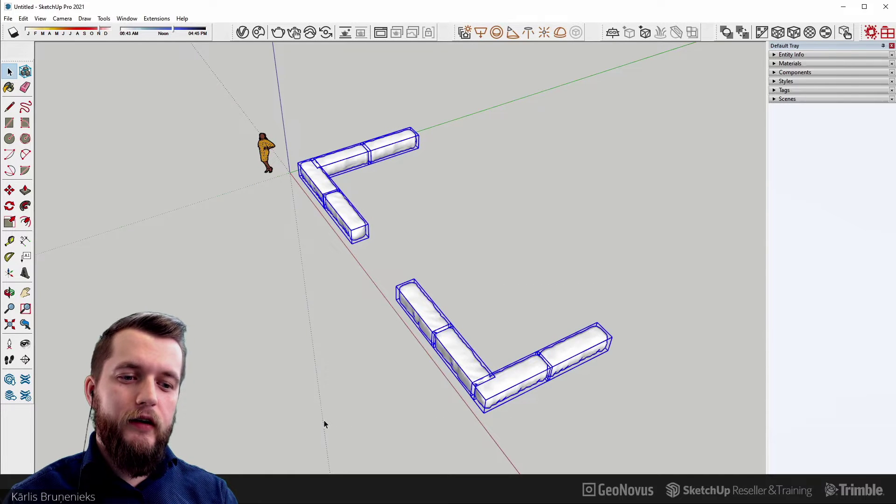
{"action": "mouse_move", "coordinate": [324, 420]}
{"action": "middle_mouse_down"}
{"action": "mouse_move", "coordinate": [358, 372]}
{"action": "mouse_move", "coordinate": [362, 300]}
{"action": "middle_mouse_up"}
{"action": "key", "text": "m"}
{"action": "key", "text": "ctrl"}
{"action": "left_click", "coordinate": [362, 300]}
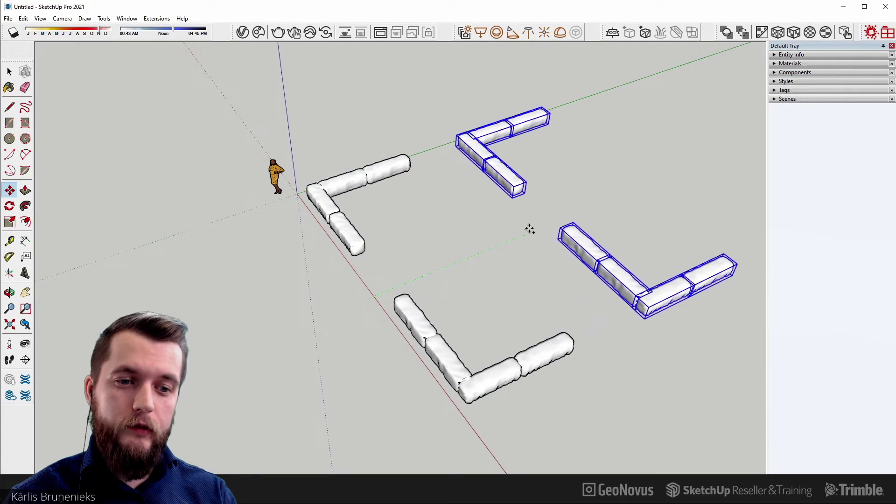
{"action": "left_click", "coordinate": [531, 228]}
{"action": "key", "text": "space"}
Step: Flip the copied L along the Green Direction to complete the four corners
{"action": "right_click", "coordinate": [572, 235]}
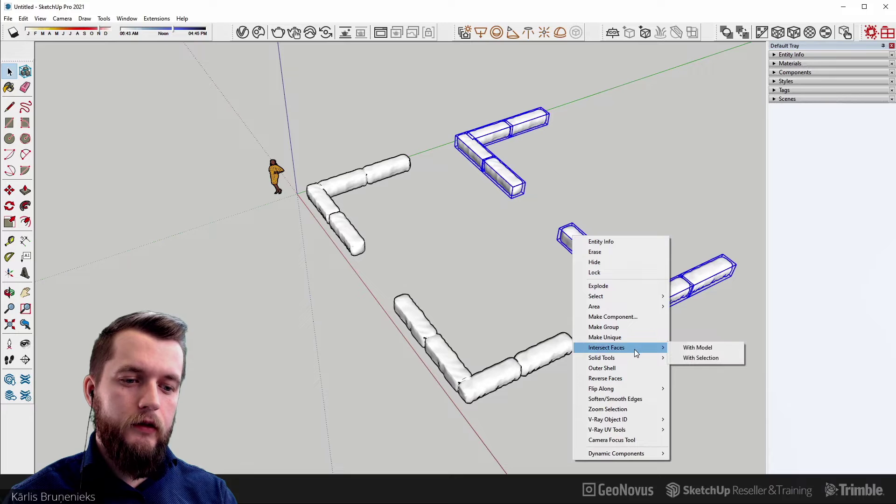
{"action": "mouse_move", "coordinate": [616, 389]}
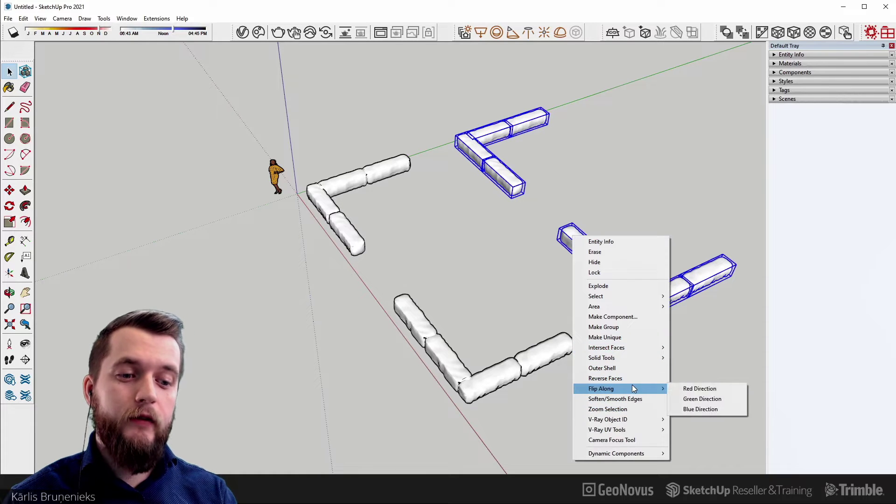
{"action": "left_click", "coordinate": [702, 399]}
{"action": "mouse_move", "coordinate": [533, 319]}
{"action": "middle_mouse_down"}
{"action": "mouse_move", "coordinate": [639, 251]}
{"action": "mouse_move", "coordinate": [540, 207]}
{"action": "middle_mouse_up"}
{"action": "left_click", "coordinate": [540, 208]}
{"action": "scroll", "coordinate": [519, 172], "scroll_direction": "up", "scroll_amount": 2}
{"action": "scroll", "coordinate": [494, 189], "scroll_direction": "up", "scroll_amount": 2}
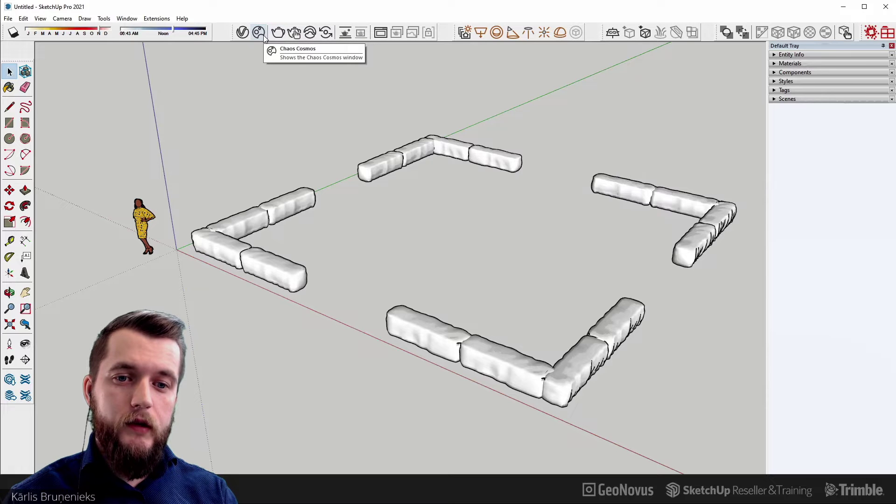
Step: Import a Cosmos shrub and place one in each of the four L-shaped corners
{"action": "left_click", "coordinate": [263, 35]}
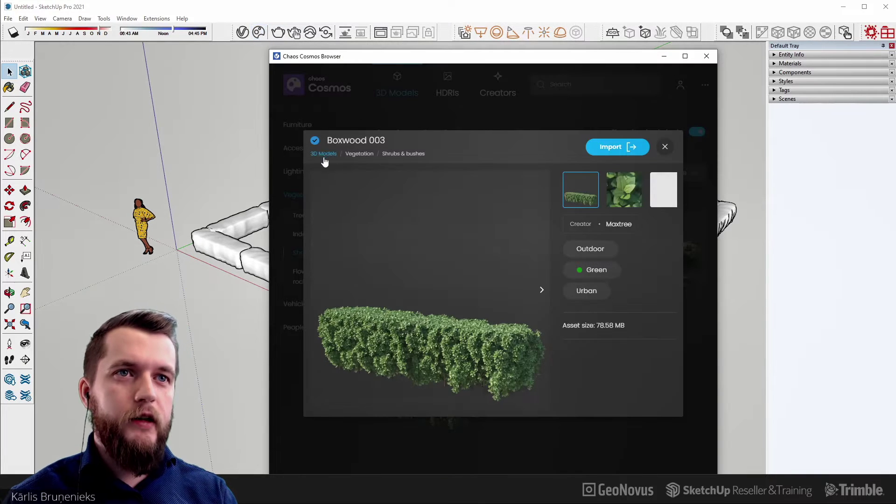
{"action": "left_click", "coordinate": [404, 154]}
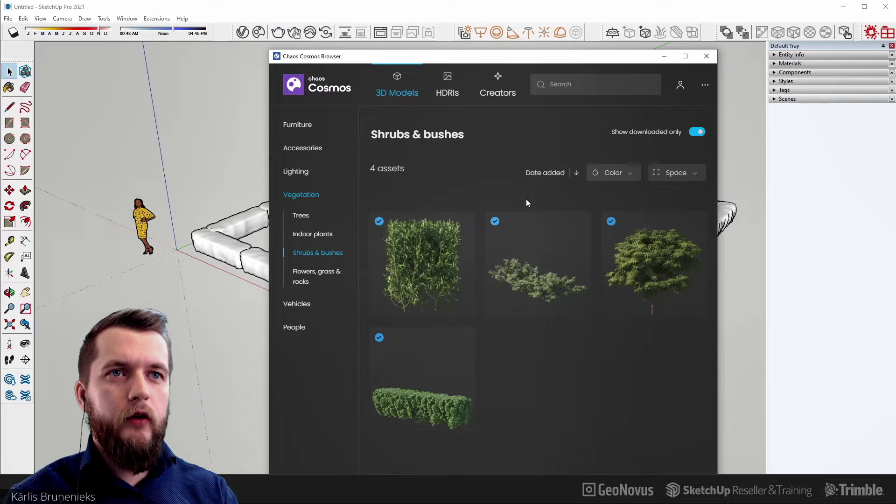
{"action": "mouse_move", "coordinate": [654, 262]}
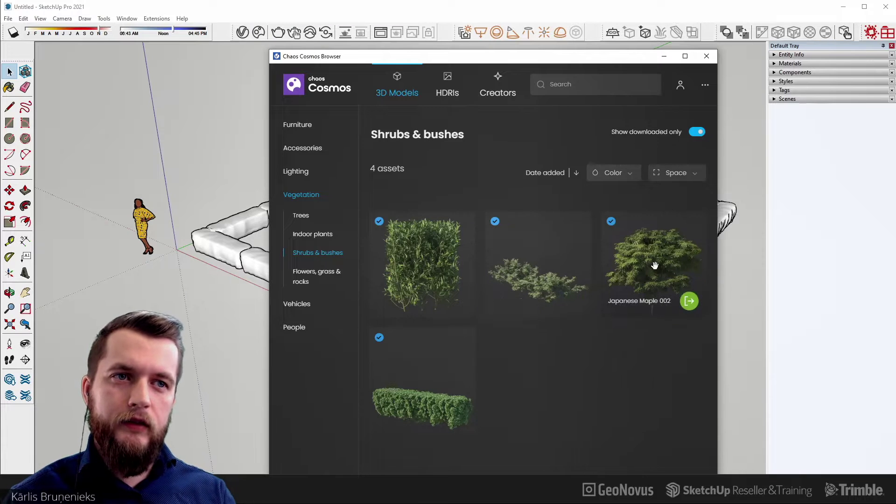
{"action": "left_click", "coordinate": [691, 302]}
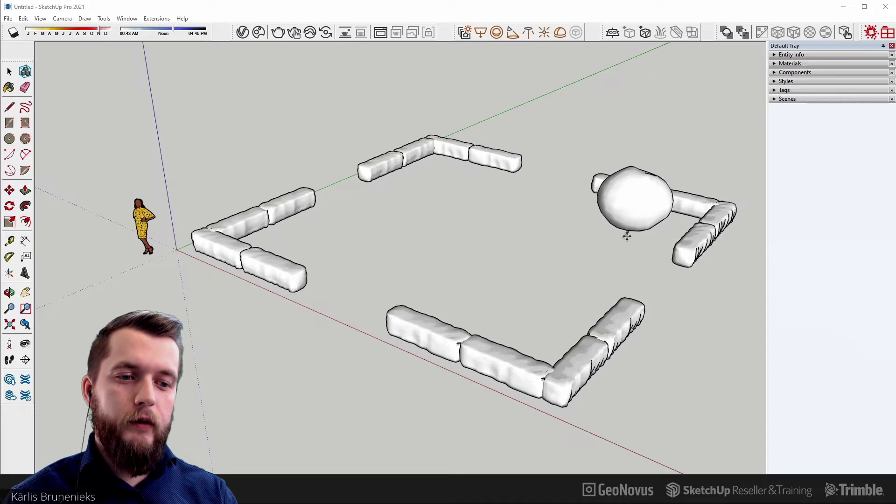
{"action": "left_click", "coordinate": [627, 235]}
{"action": "middle_click_drag", "start_coordinate": [528, 286], "coordinate": [527, 322]}
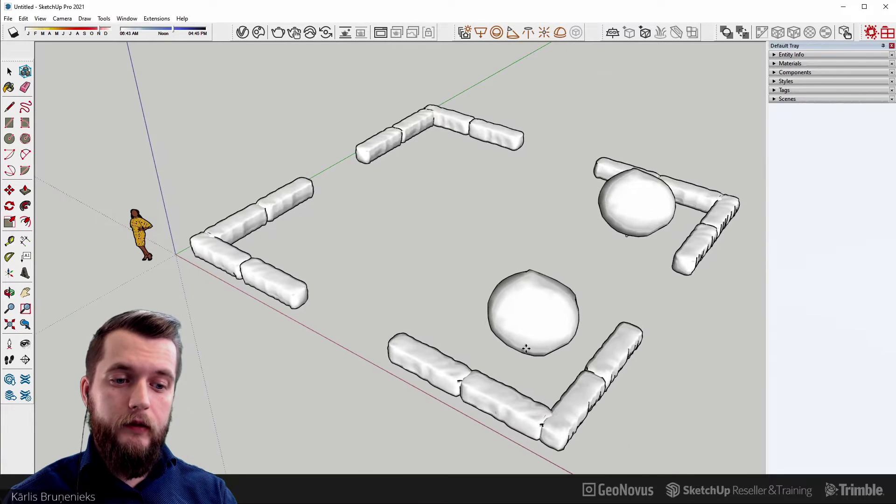
{"action": "left_click", "coordinate": [521, 349]}
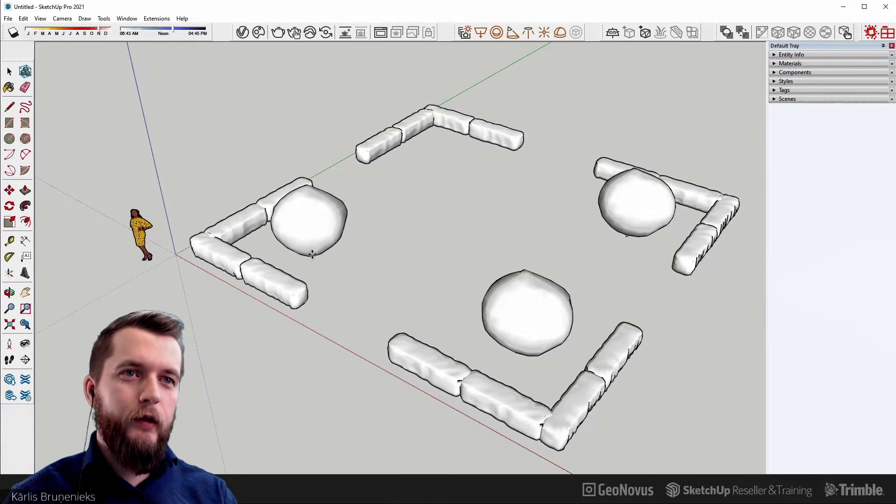
{"action": "left_click", "coordinate": [312, 255]}
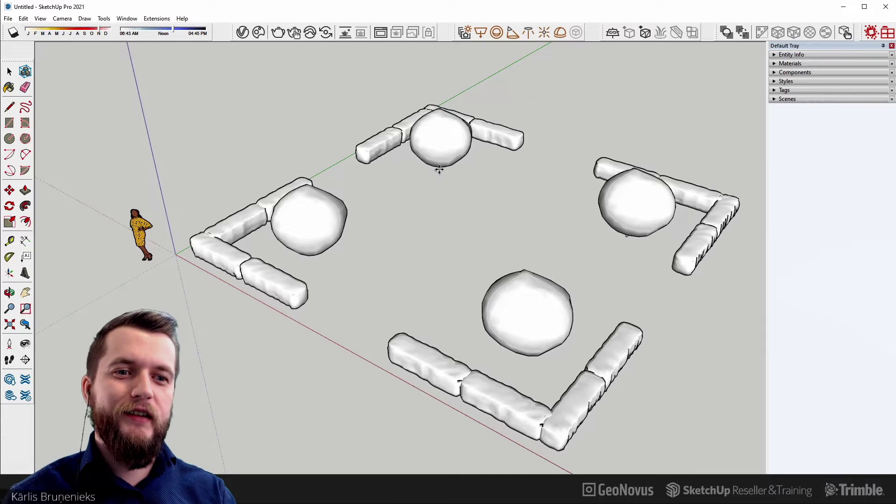
{"action": "left_click", "coordinate": [440, 170]}
{"action": "key", "text": "space"}
Step: Rotate the right and left corner shrubs for variety
{"action": "left_click", "coordinate": [640, 226]}
{"action": "key", "text": "m"}
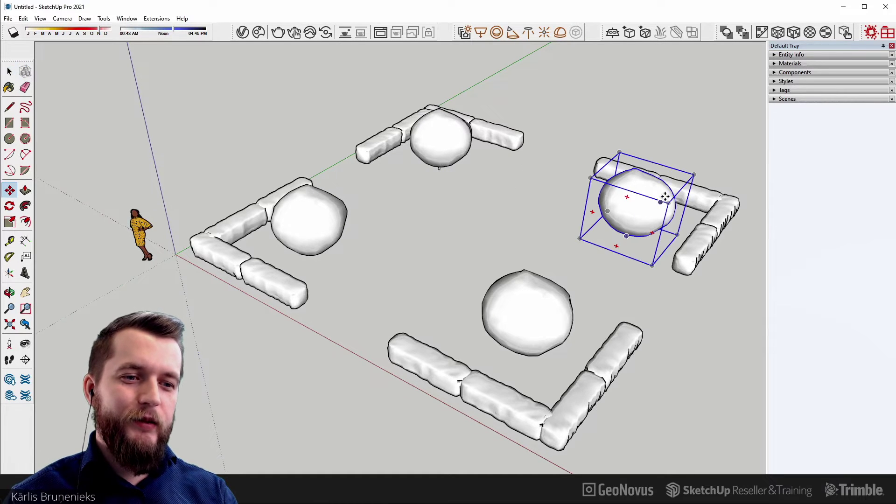
{"action": "key", "text": "space"}
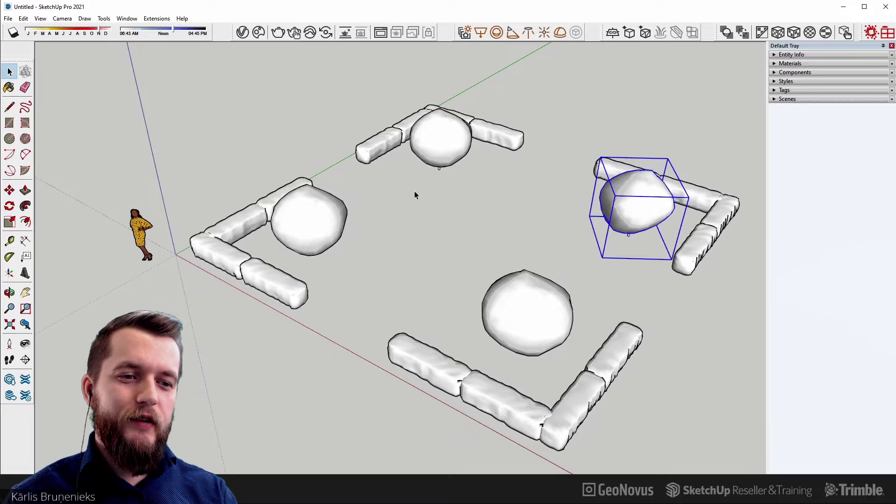
{"action": "left_click", "coordinate": [309, 208]}
{"action": "key", "text": "m"}
{"action": "left_click", "coordinate": [337, 196]}
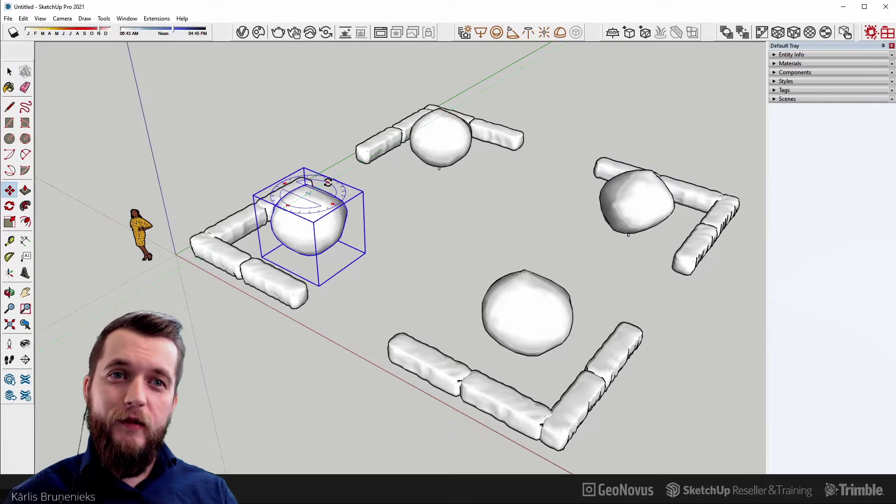
{"action": "left_click", "coordinate": [350, 195]}
{"action": "key", "text": "space"}
{"action": "left_click", "coordinate": [444, 200]}
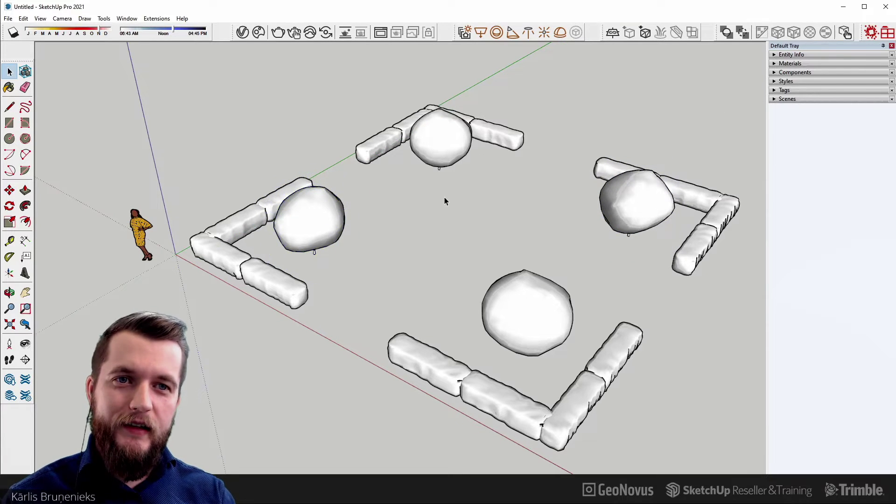
Step: Show all Cosmos Trees, then download and import Manna Ash 001
{"action": "left_click", "coordinate": [259, 37]}
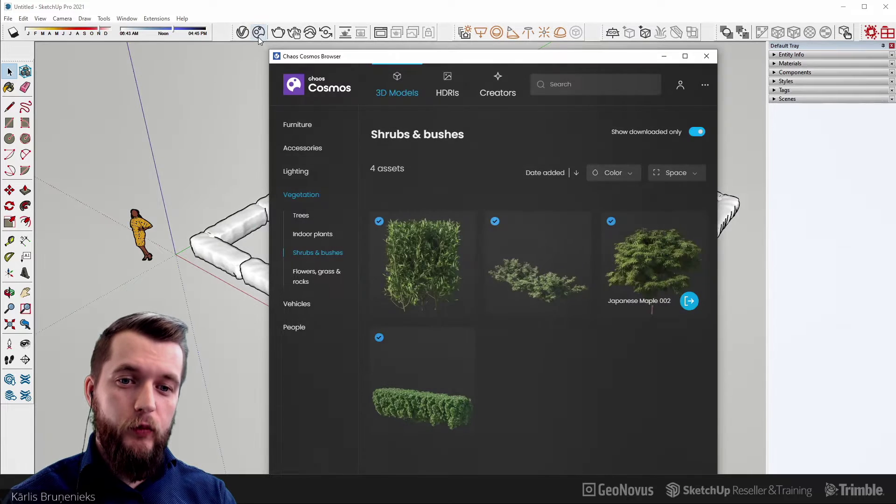
{"action": "left_click", "coordinate": [302, 216]}
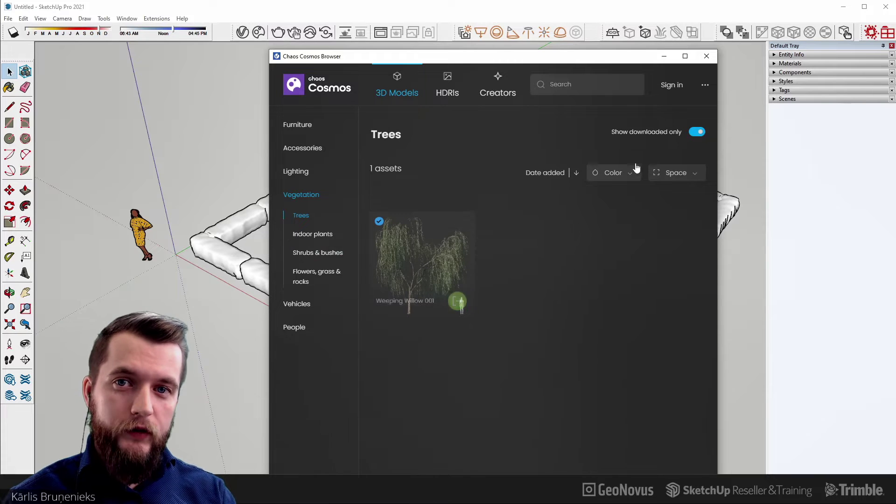
{"action": "left_click", "coordinate": [697, 132]}
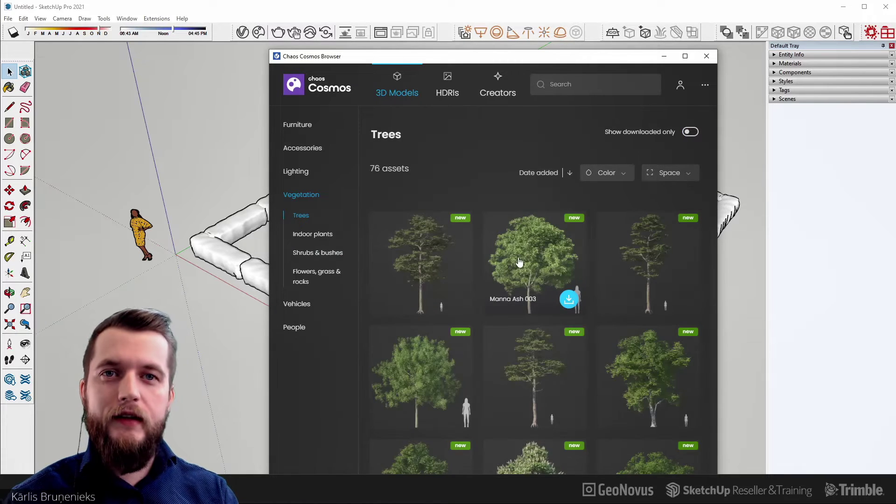
{"action": "scroll", "coordinate": [518, 256], "scroll_direction": "down", "scroll_amount": 2}
{"action": "scroll", "coordinate": [518, 256], "scroll_direction": "down", "scroll_amount": 3}
{"action": "scroll", "coordinate": [518, 252], "scroll_direction": "down", "scroll_amount": 2}
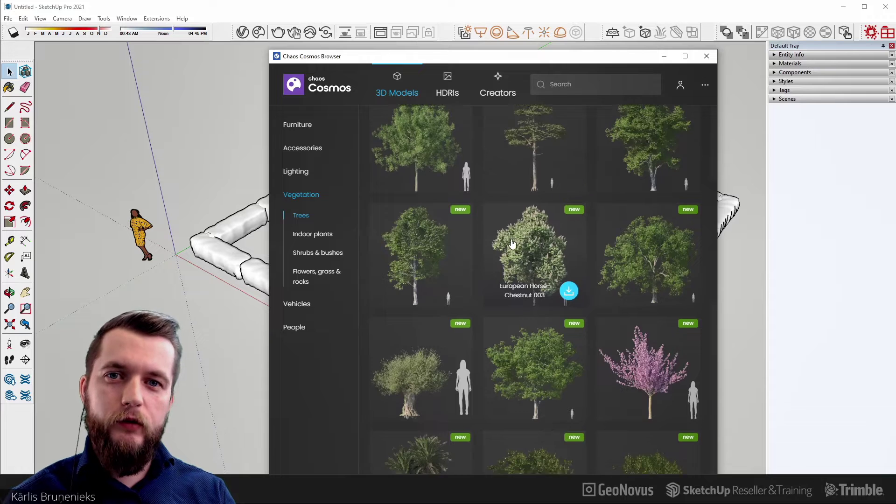
{"action": "scroll", "coordinate": [509, 247], "scroll_direction": "down", "scroll_amount": 2}
{"action": "scroll", "coordinate": [508, 228], "scroll_direction": "down", "scroll_amount": 3}
{"action": "mouse_move", "coordinate": [533, 252]}
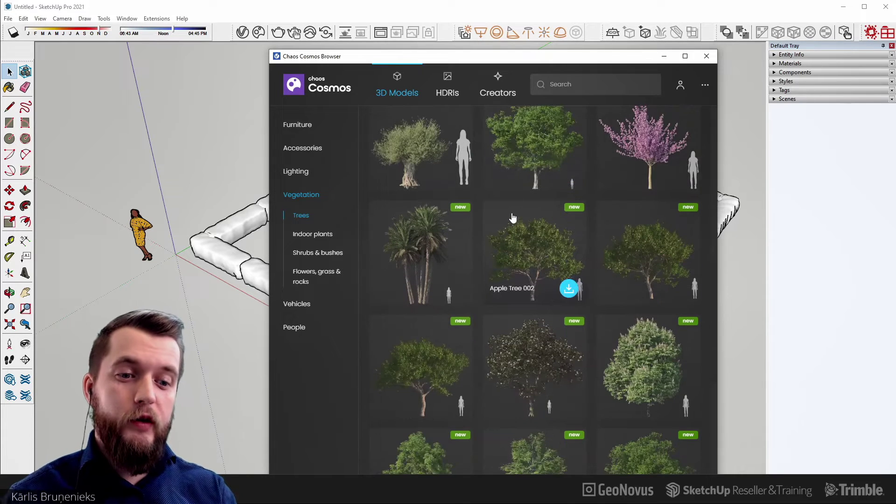
{"action": "scroll", "coordinate": [541, 163], "scroll_direction": "down", "scroll_amount": 3}
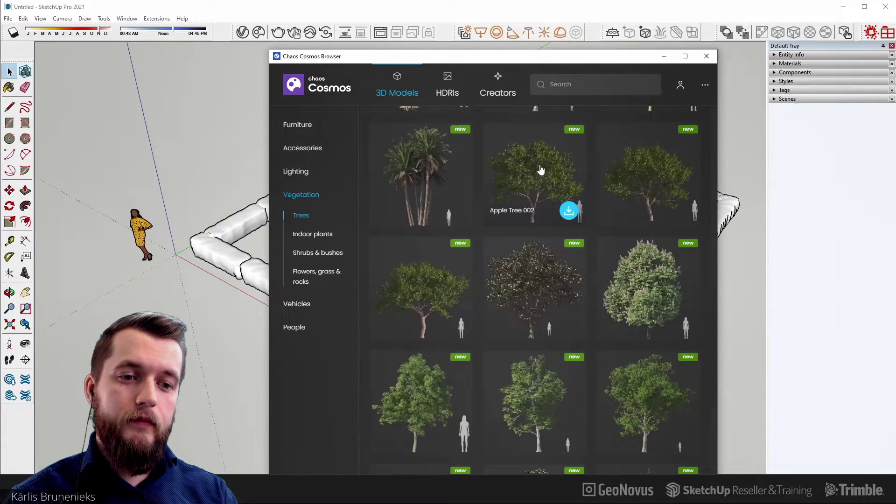
{"action": "scroll", "coordinate": [540, 172], "scroll_direction": "down", "scroll_amount": 3}
{"action": "scroll", "coordinate": [543, 192], "scroll_direction": "down", "scroll_amount": 2}
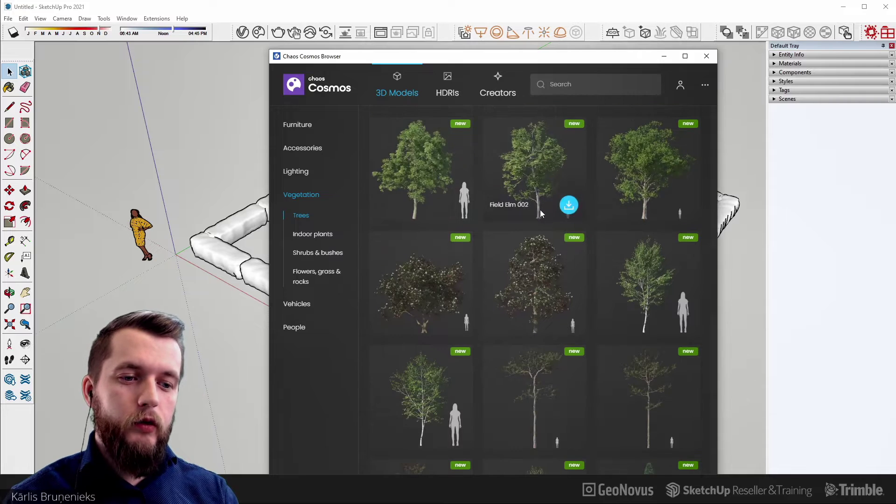
{"action": "mouse_move", "coordinate": [421, 168]}
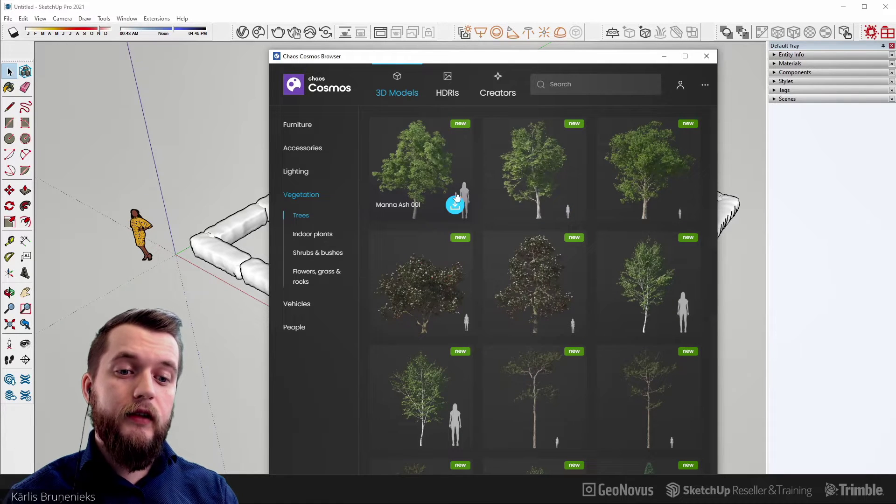
{"action": "left_click", "coordinate": [456, 206]}
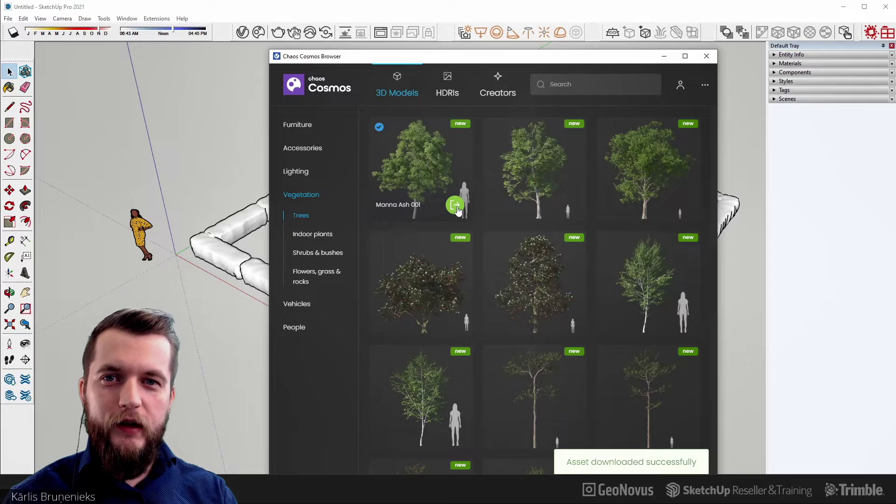
{"action": "left_click", "coordinate": [456, 206]}
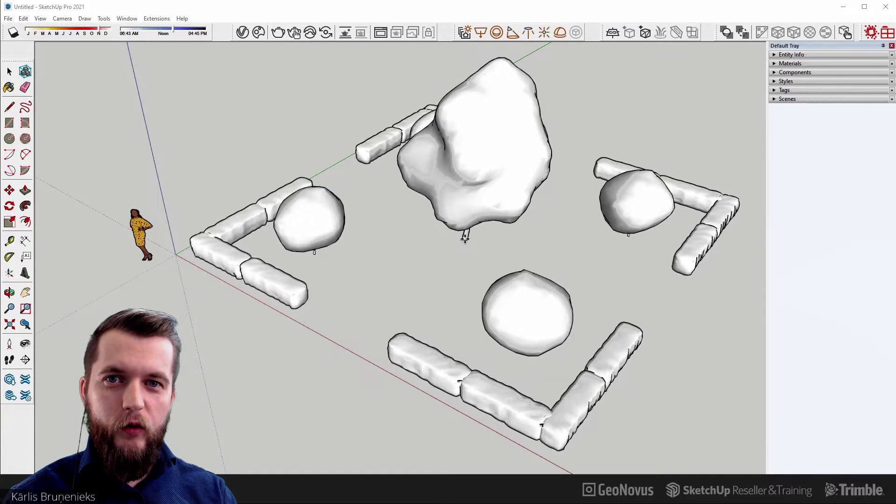
Step: Place the Manna Ash 001 tree in the garden
{"action": "left_click", "coordinate": [465, 238]}
{"action": "mouse_move", "coordinate": [407, 266]}
{"action": "middle_mouse_down"}
{"action": "mouse_move", "coordinate": [400, 234]}
{"action": "mouse_move", "coordinate": [427, 213]}
{"action": "mouse_move", "coordinate": [424, 286]}
{"action": "mouse_move", "coordinate": [389, 271]}
{"action": "middle_mouse_up"}
{"action": "key", "text": "space"}
{"action": "scroll", "coordinate": [390, 261], "scroll_direction": "down", "scroll_amount": 2}
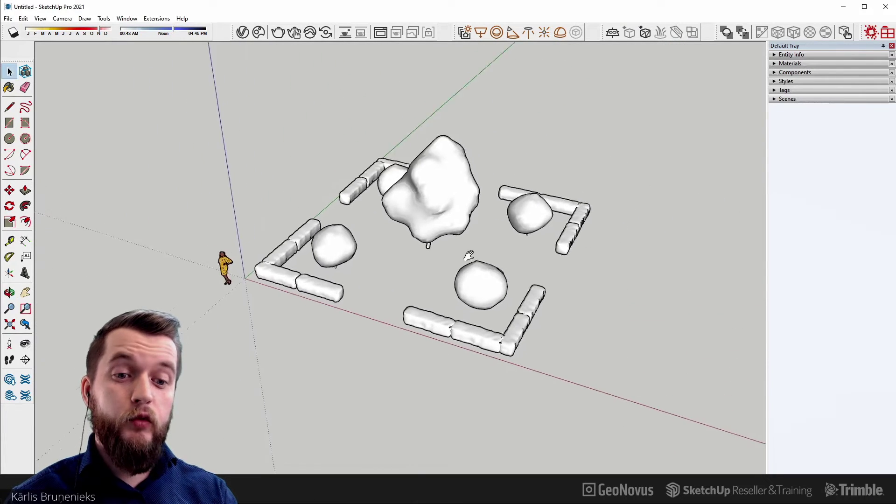
Step: Draw a floor rectangle from the origin enclosing the whole garden
{"action": "key", "text": "r"}
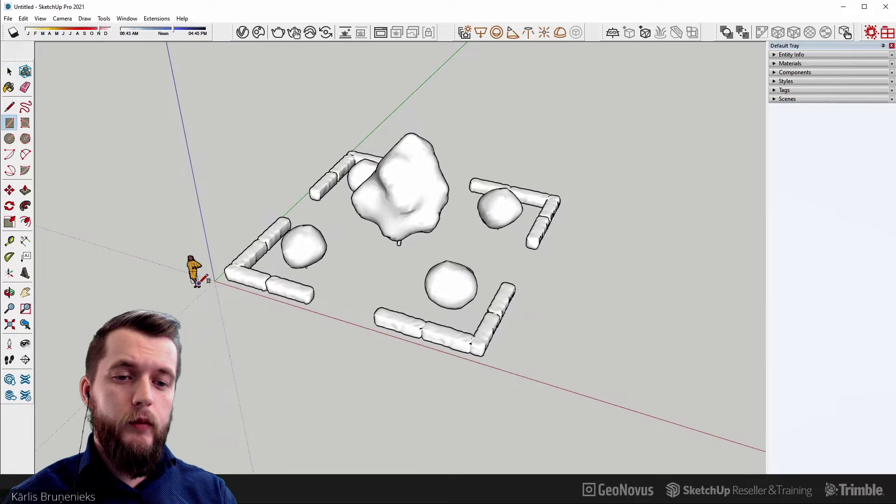
{"action": "left_click", "coordinate": [213, 282]}
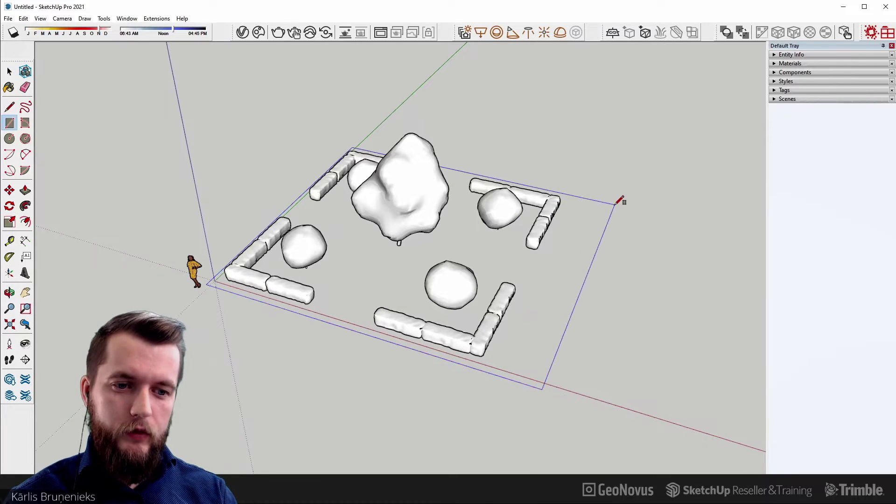
{"action": "left_click", "coordinate": [580, 198]}
{"action": "key", "text": "space"}
{"action": "scroll", "coordinate": [470, 245], "scroll_direction": "up", "scroll_amount": 2}
Step: Reverse the floor face and start a V-Ray render
{"action": "right_click", "coordinate": [463, 239]}
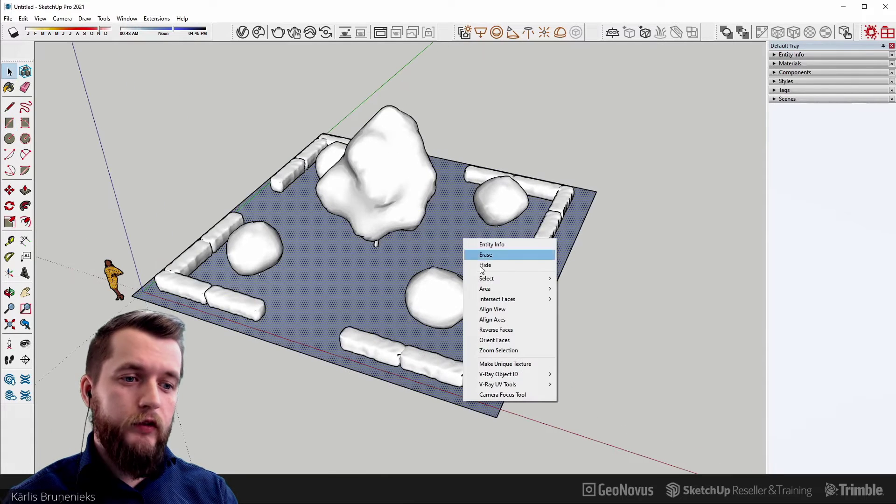
{"action": "left_click", "coordinate": [496, 330]}
{"action": "middle_click_drag", "start_coordinate": [488, 326], "coordinate": [471, 180]}
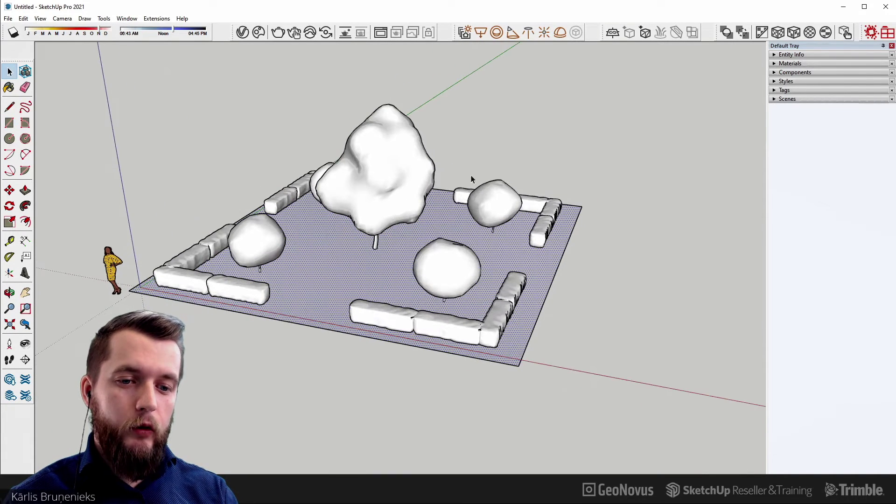
{"action": "left_click", "coordinate": [278, 33]}
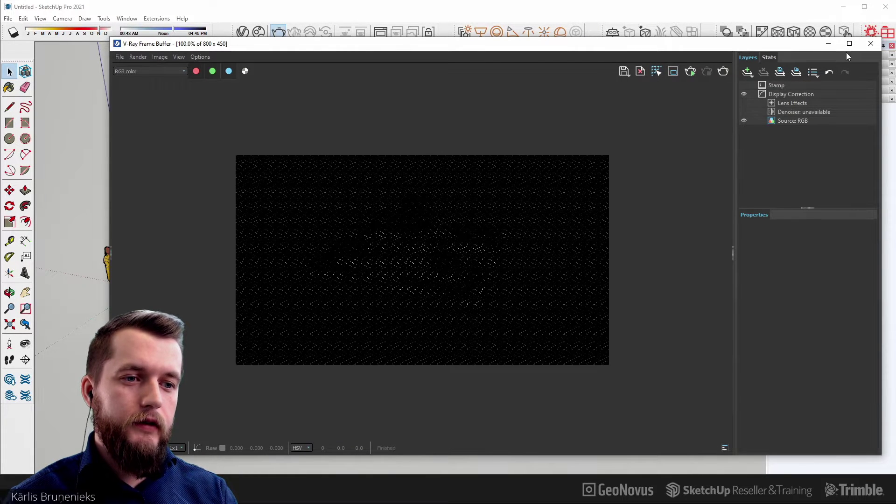
Step: Apply the V-Ray library Grass B 200cm ground material to the selected floor rectangle
{"action": "left_click", "coordinate": [872, 43]}
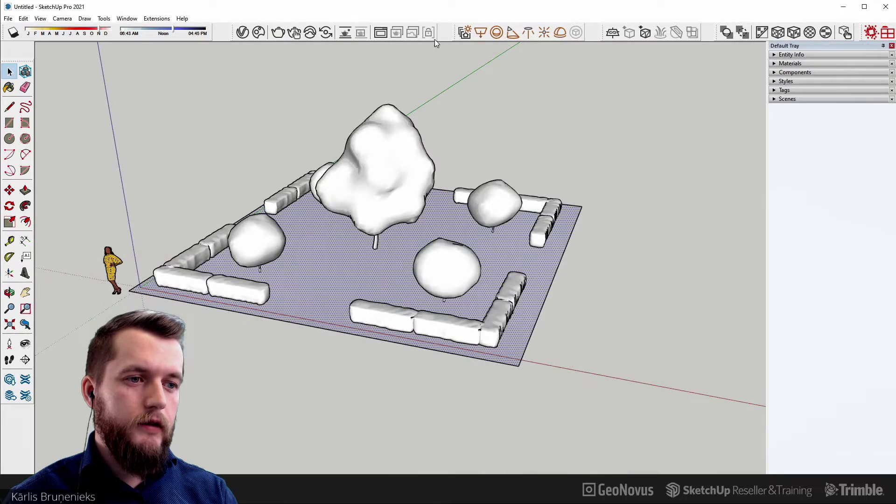
{"action": "left_click", "coordinate": [242, 32]}
{"action": "left_click", "coordinate": [329, 154]}
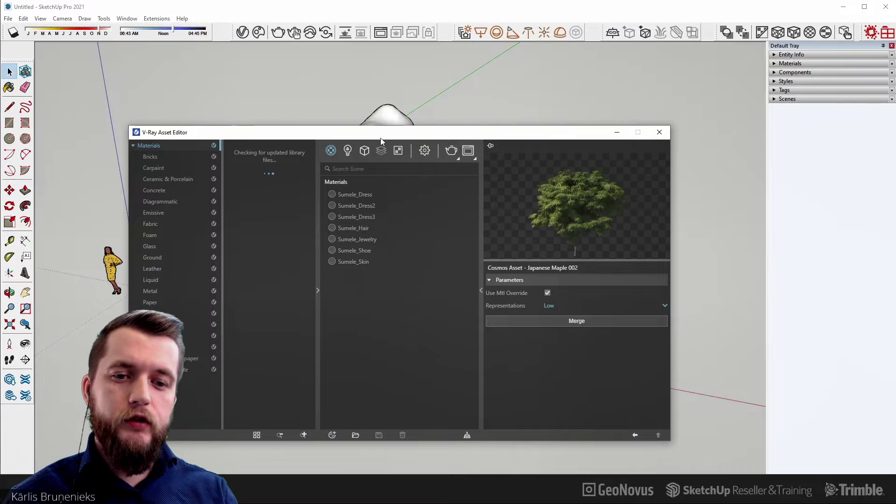
{"action": "left_click_drag", "start_coordinate": [380, 135], "coordinate": [441, 251]}
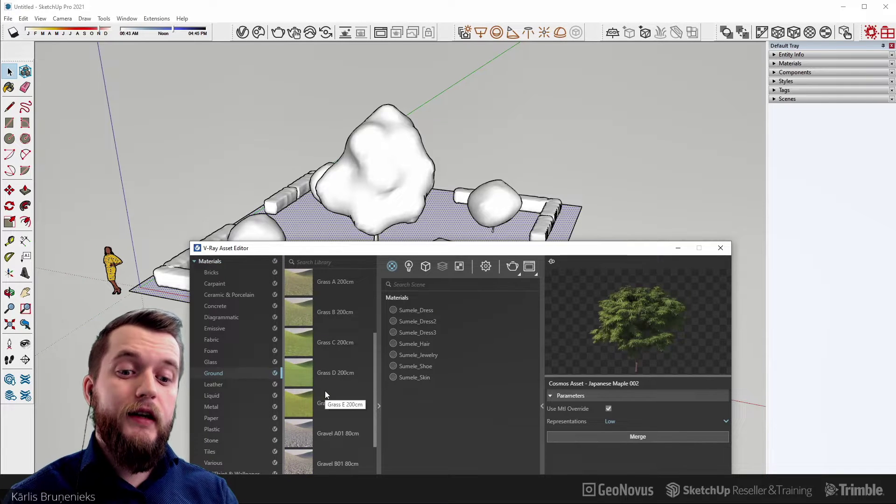
{"action": "scroll", "coordinate": [325, 391], "scroll_direction": "down", "scroll_amount": 3}
{"action": "scroll", "coordinate": [326, 391], "scroll_direction": "down", "scroll_amount": 2}
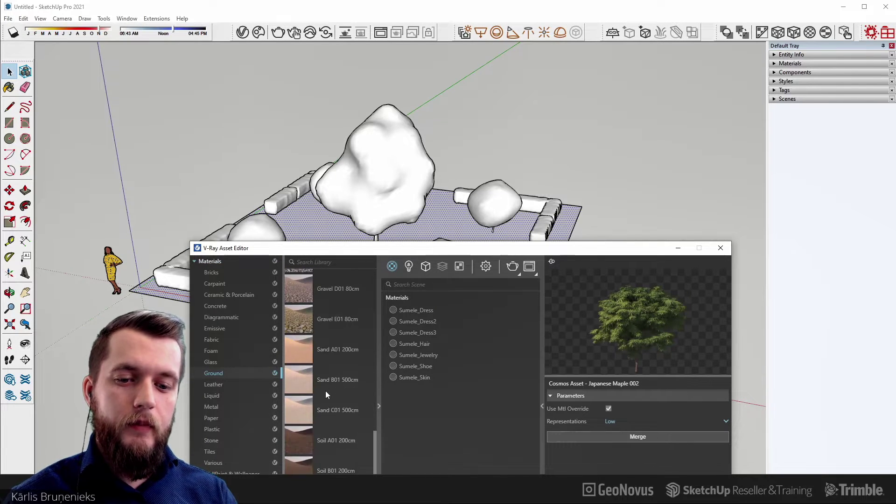
{"action": "scroll", "coordinate": [326, 390], "scroll_direction": "up", "scroll_amount": 5}
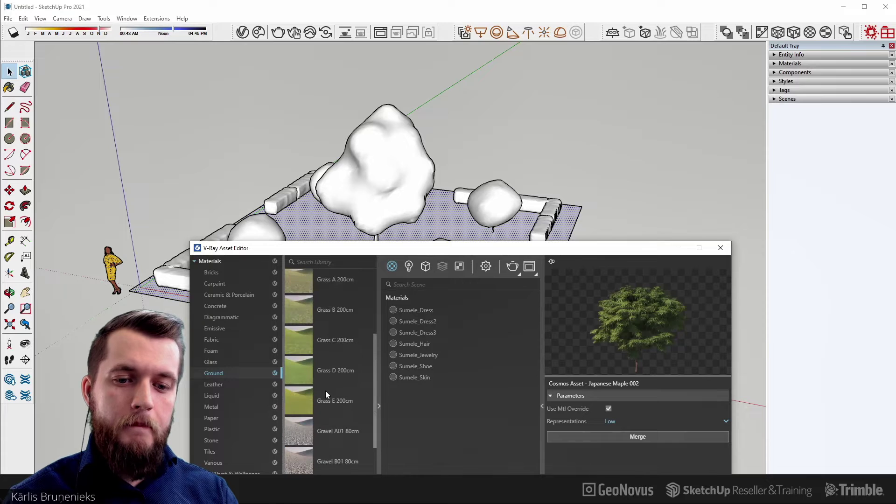
{"action": "right_click", "coordinate": [302, 312]}
{"action": "left_click", "coordinate": [323, 331]}
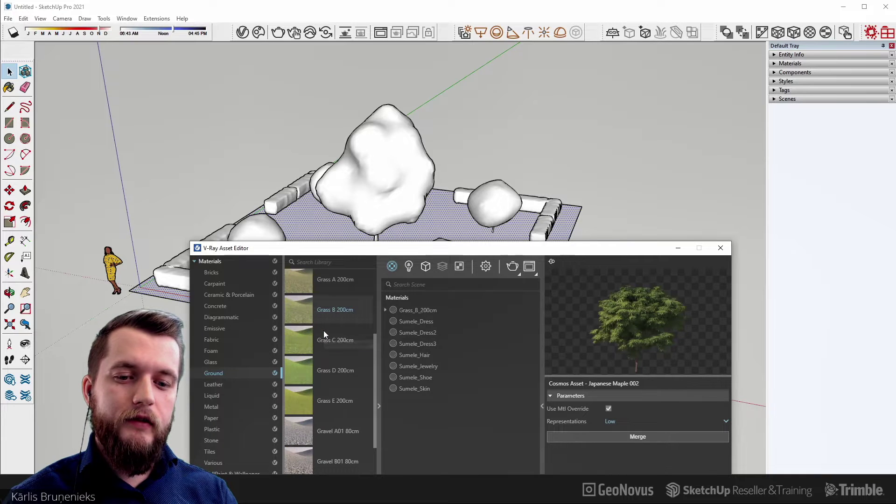
{"action": "left_click", "coordinate": [721, 248]}
Step: Sample the grass material and set its texture tile width to 2504 mm
{"action": "scroll", "coordinate": [400, 258], "scroll_direction": "up", "scroll_amount": 2}
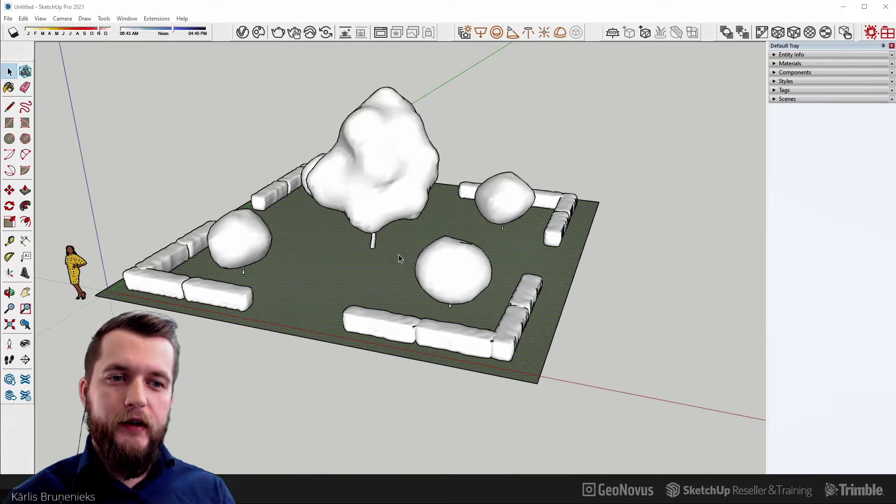
{"action": "key", "text": "b"}
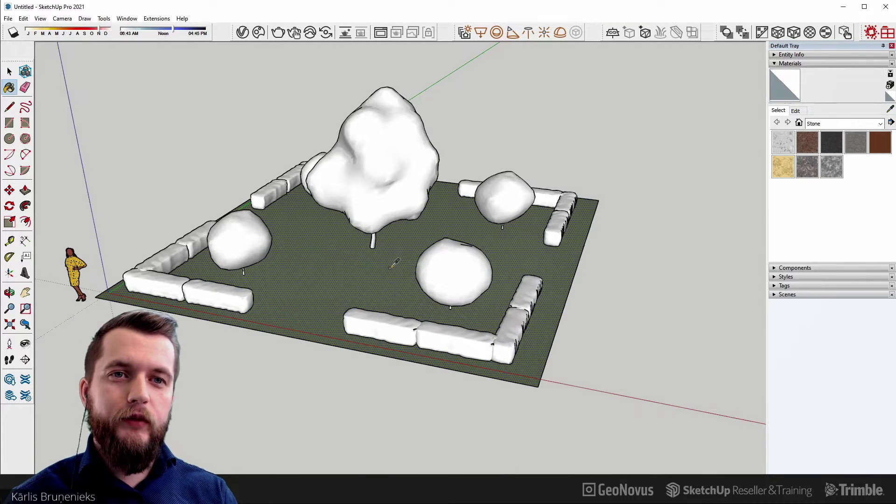
{"action": "left_click", "coordinate": [396, 261], "text": "alt"}
{"action": "left_click", "coordinate": [796, 111]}
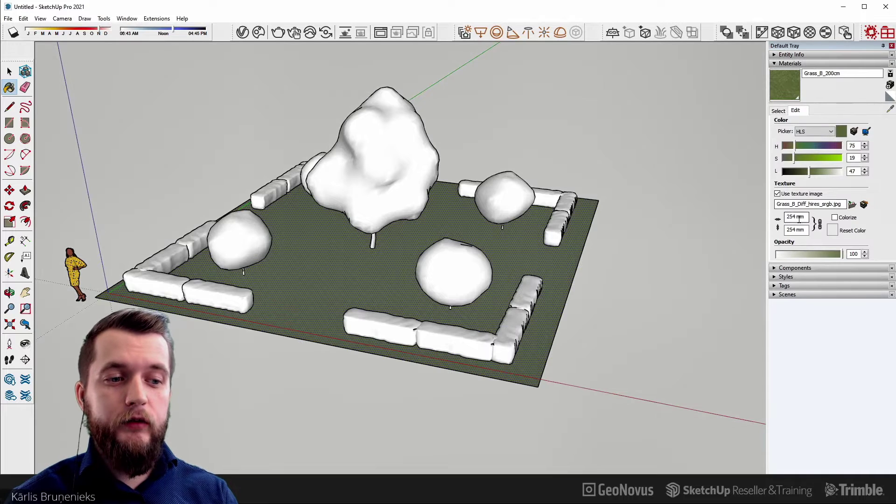
{"action": "left_click", "coordinate": [794, 217]}
{"action": "type", "text": "2504"}
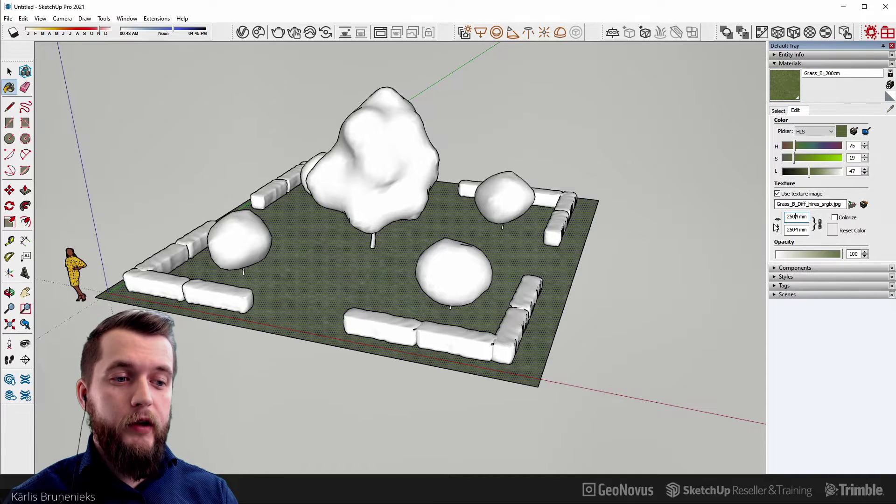
{"action": "middle_click_drag", "start_coordinate": [537, 261], "coordinate": [533, 243]}
Step: Make the floor its own group, then select and deselect the whole garden
{"action": "key", "text": "space"}
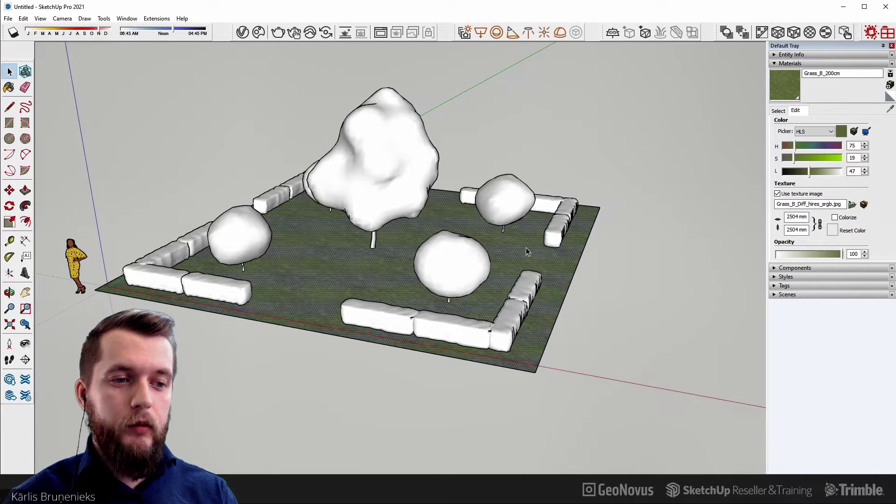
{"action": "right_click", "coordinate": [526, 249]}
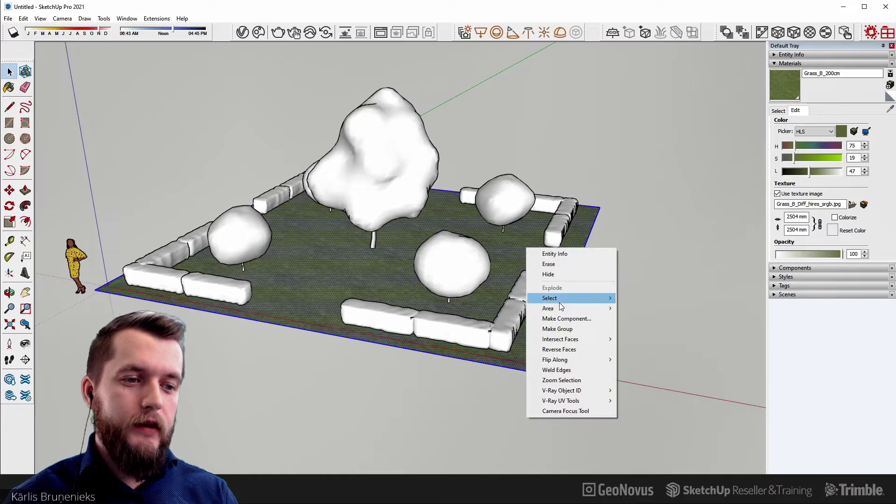
{"action": "left_click", "coordinate": [562, 329]}
{"action": "scroll", "coordinate": [467, 171], "scroll_direction": "up", "scroll_amount": 2}
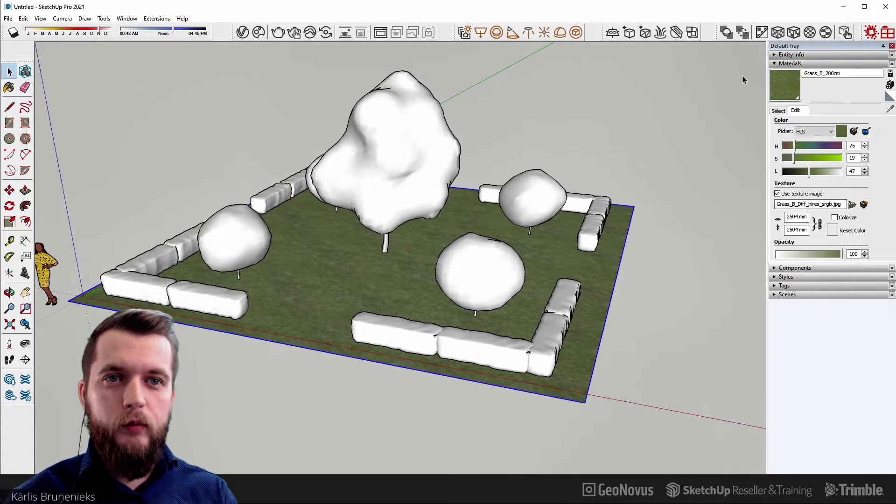
{"action": "scroll", "coordinate": [588, 222], "scroll_direction": "down", "scroll_amount": 3}
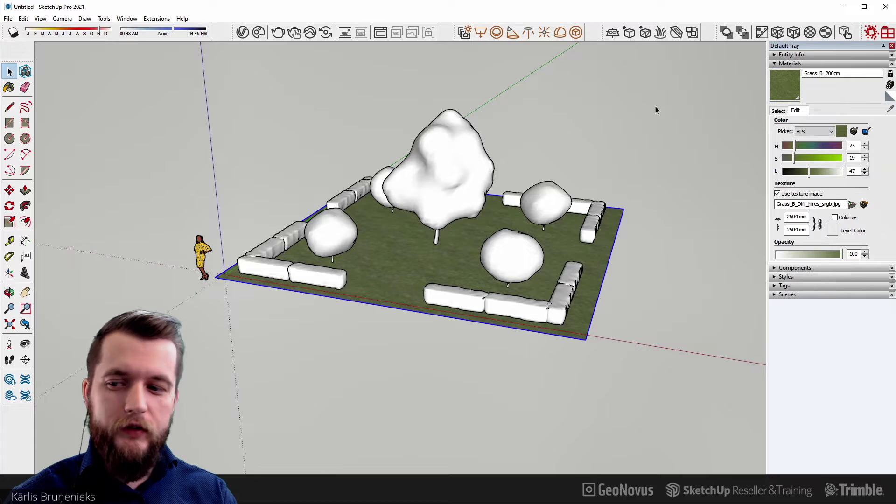
{"action": "left_click_drag", "start_coordinate": [660, 108], "coordinate": [247, 363]}
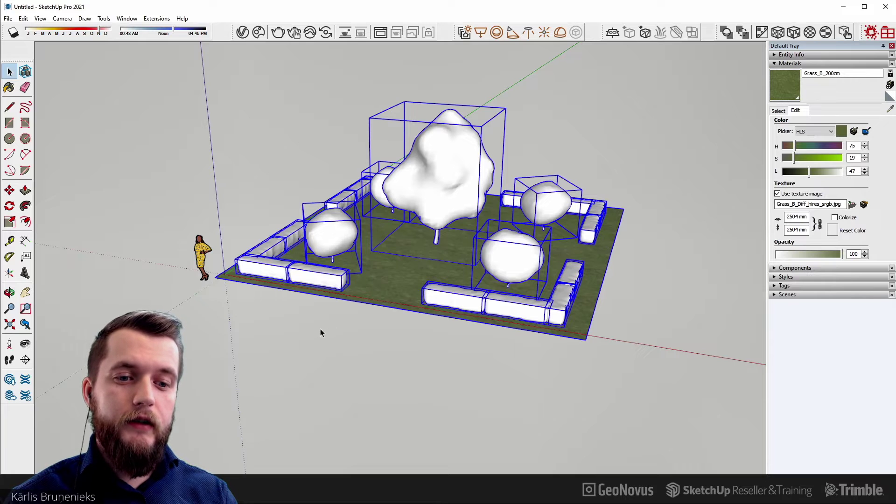
{"action": "scroll", "coordinate": [346, 178], "scroll_direction": "up", "scroll_amount": 2}
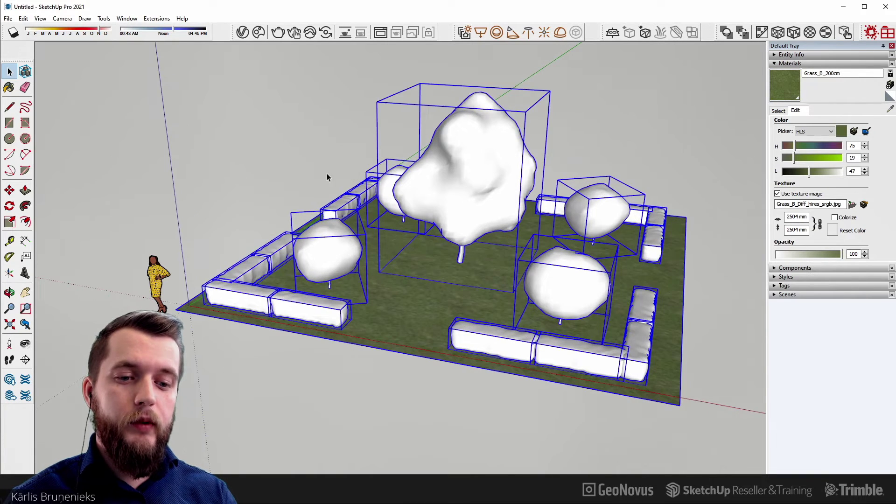
{"action": "left_click", "coordinate": [639, 181]}
Step: Scatter the Skatter Medium Grass 01 (large) preset onto the floor host
{"action": "left_click", "coordinate": [887, 32]}
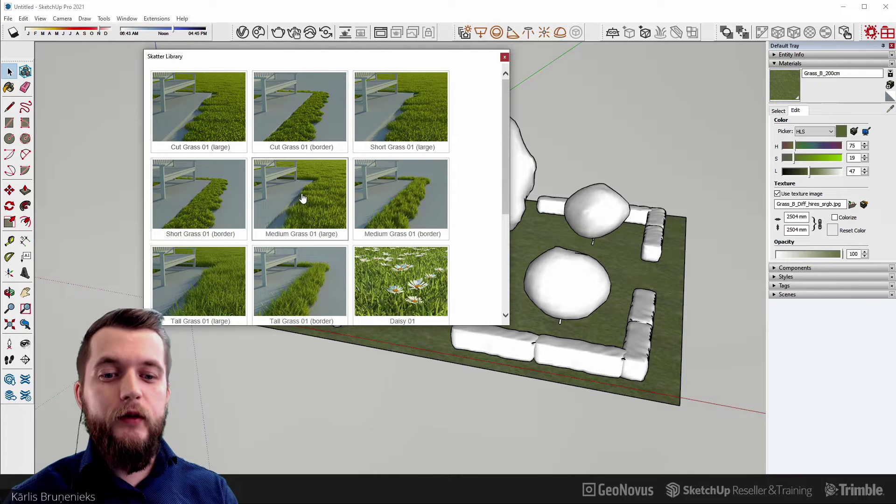
{"action": "left_click", "coordinate": [300, 195]}
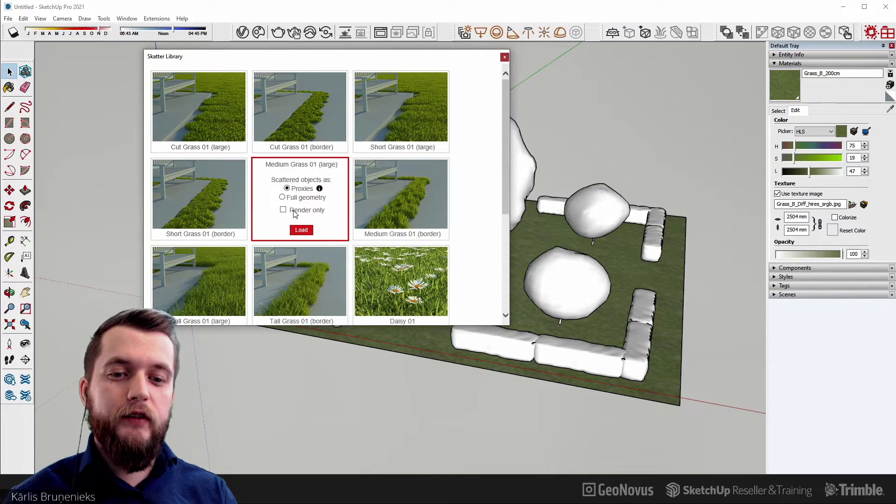
{"action": "left_click", "coordinate": [302, 230]}
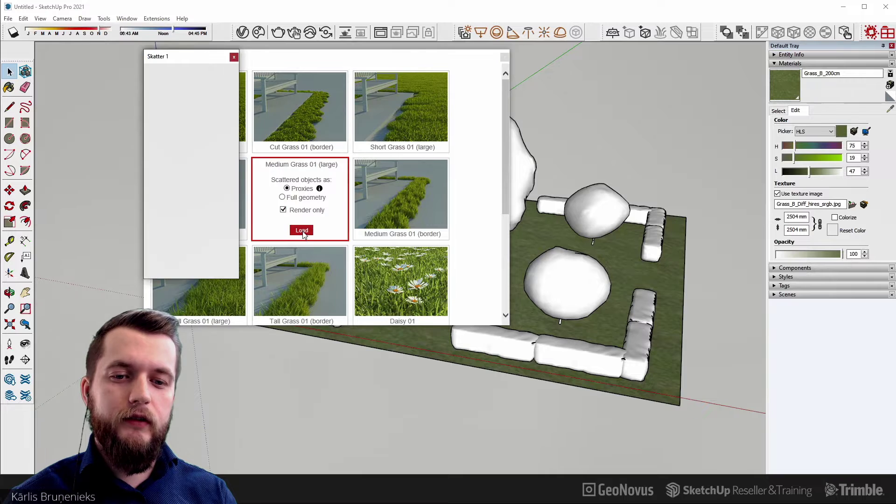
{"action": "left_click", "coordinate": [422, 274]}
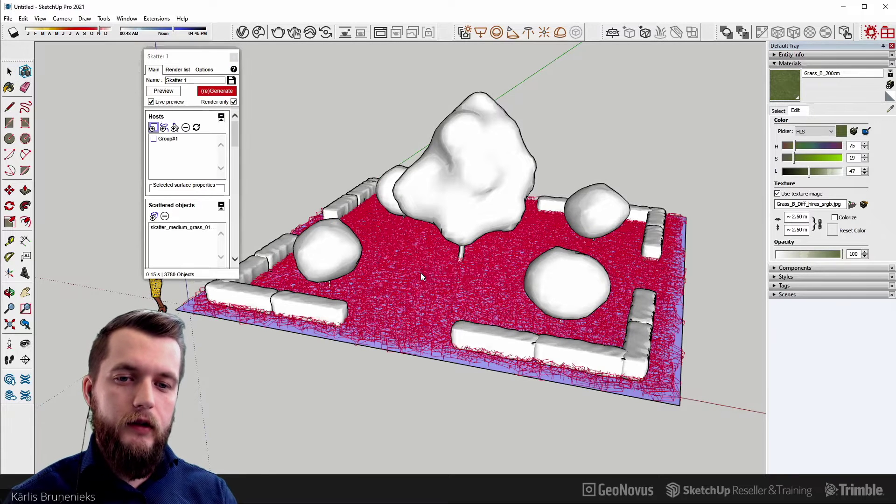
{"action": "left_click", "coordinate": [228, 93]}
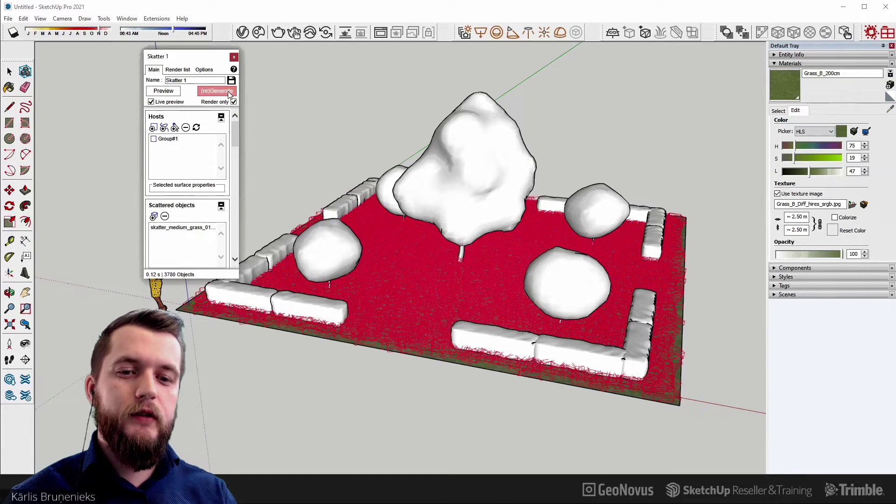
Step: Scatter Daisy 01 across the grass ground, about 2611 daisies, and close the settings
{"action": "left_click", "coordinate": [887, 32]}
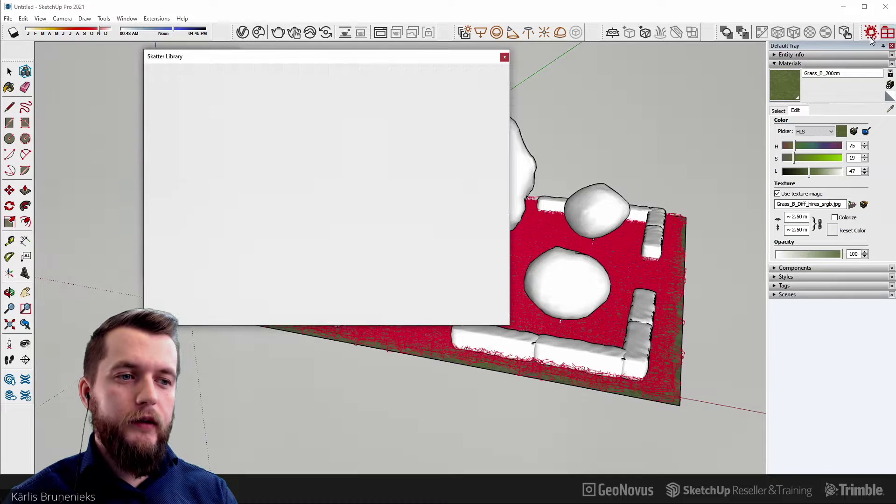
{"action": "left_click", "coordinate": [403, 284]}
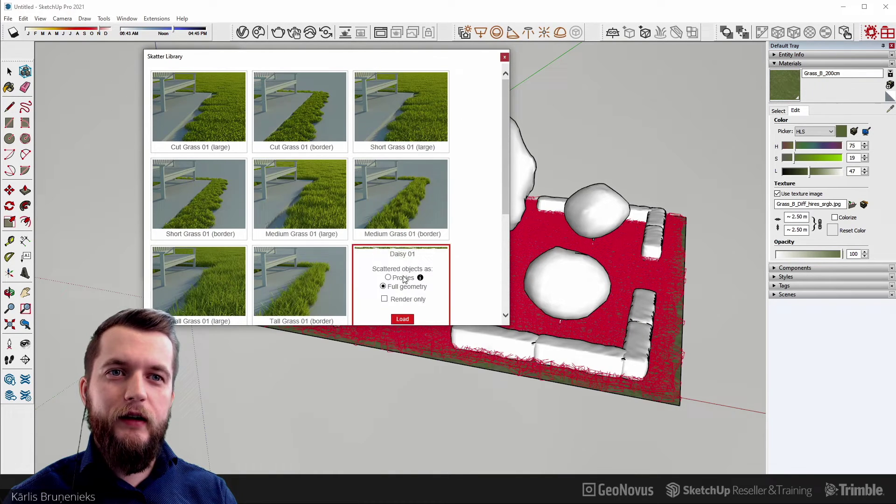
{"action": "left_click", "coordinate": [405, 317]}
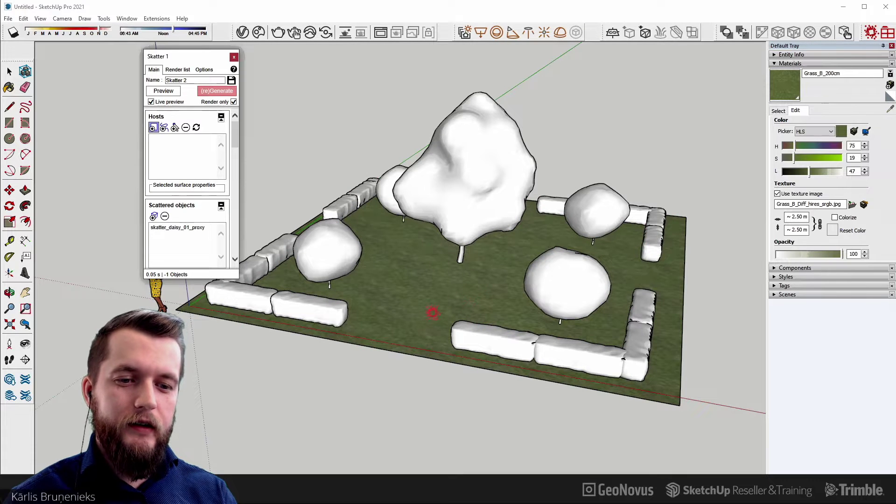
{"action": "middle_click_drag", "start_coordinate": [410, 333], "coordinate": [392, 317]}
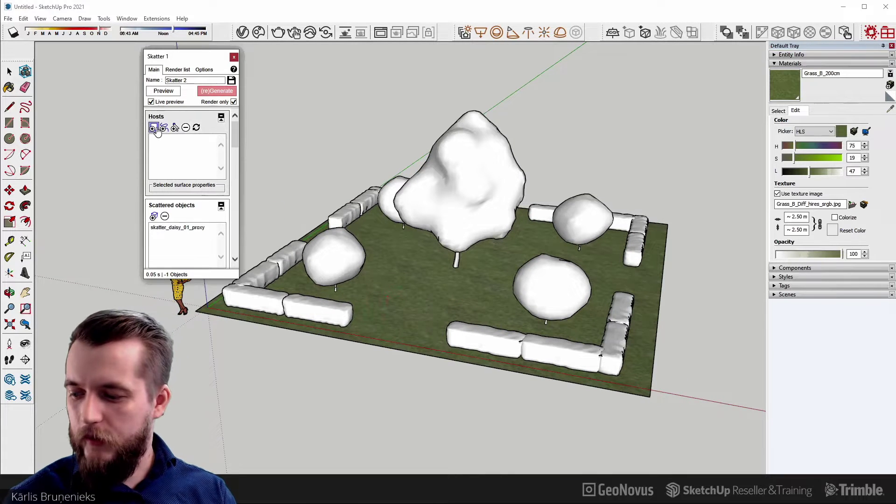
{"action": "key", "text": "space"}
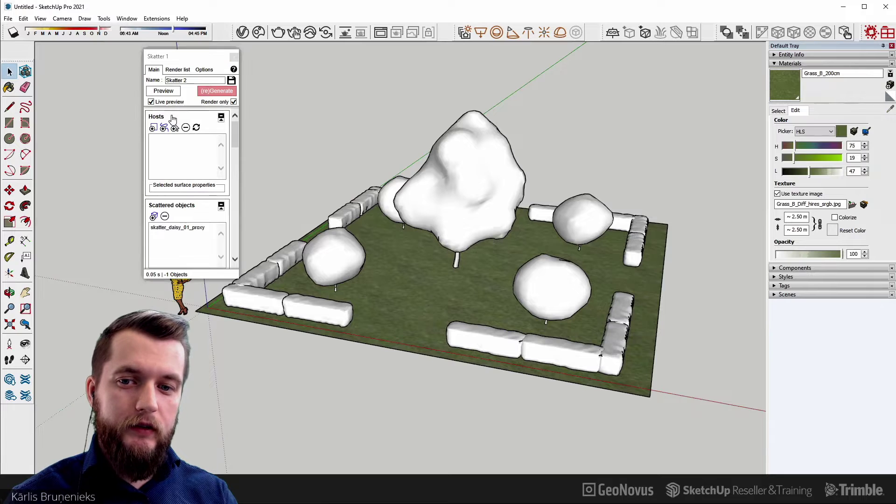
{"action": "left_click", "coordinate": [153, 128]}
{"action": "left_click", "coordinate": [391, 285]}
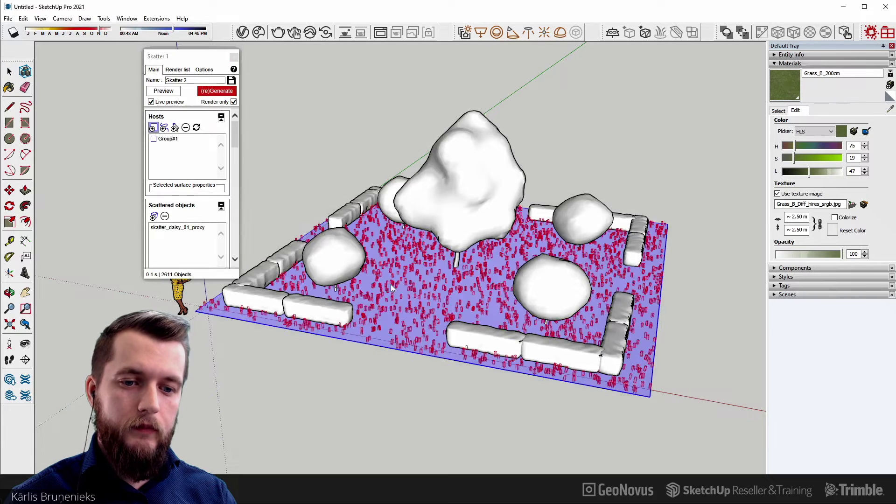
{"action": "left_click", "coordinate": [218, 92]}
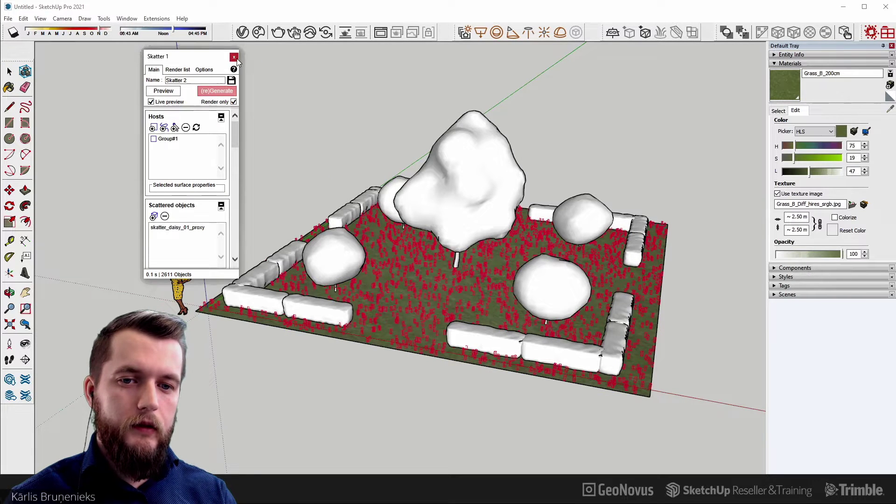
{"action": "left_click", "coordinate": [234, 57]}
{"action": "middle_click_drag", "start_coordinate": [293, 113], "coordinate": [385, 169]}
Step: Render the garden in V-Ray from a lower camera angle, then stop and close the render
{"action": "scroll", "coordinate": [439, 238], "scroll_direction": "up", "scroll_amount": 5}
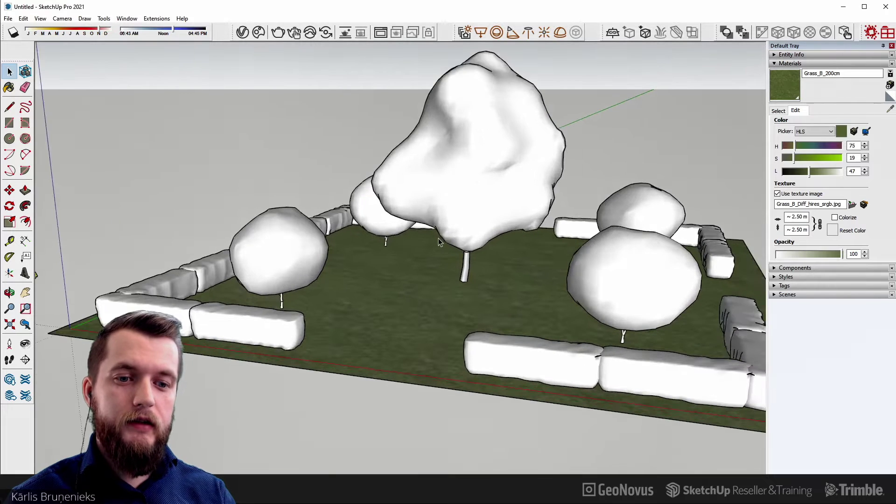
{"action": "mouse_move", "coordinate": [439, 238]}
{"action": "middle_mouse_down"}
{"action": "mouse_move", "coordinate": [439, 128]}
{"action": "mouse_move", "coordinate": [400, 144]}
{"action": "middle_mouse_up"}
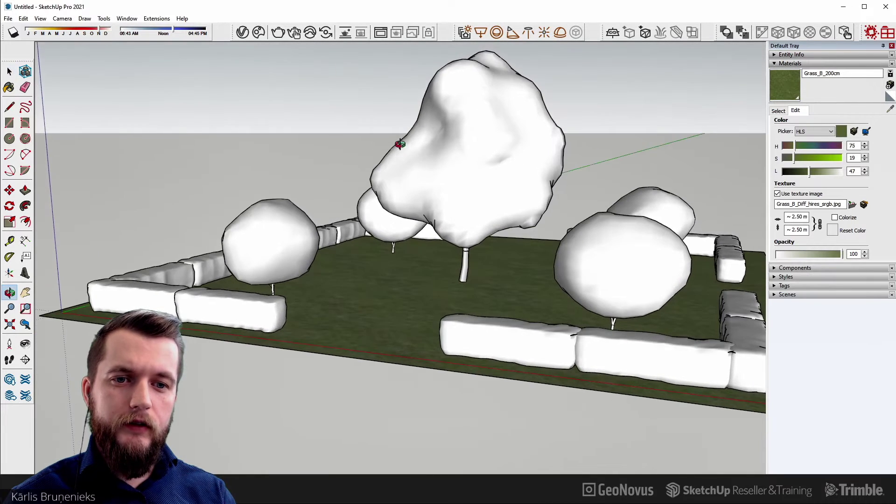
{"action": "scroll", "coordinate": [429, 186], "scroll_direction": "up", "scroll_amount": 2}
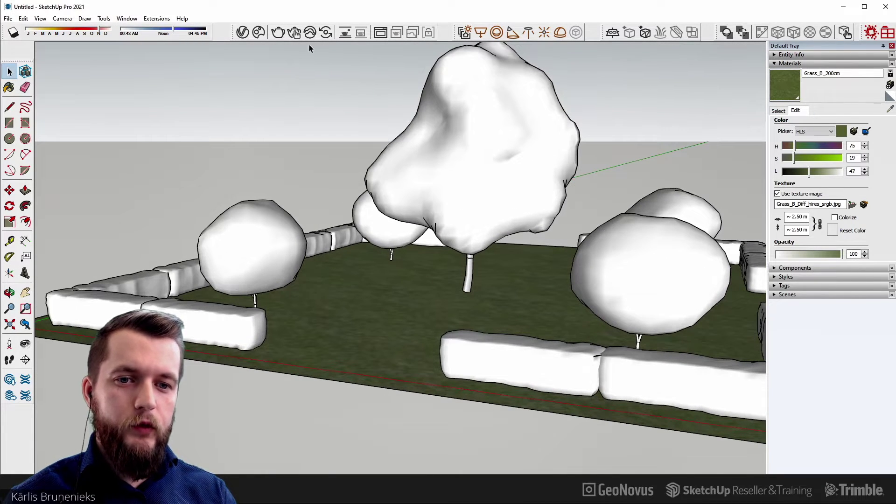
{"action": "left_click", "coordinate": [278, 34]}
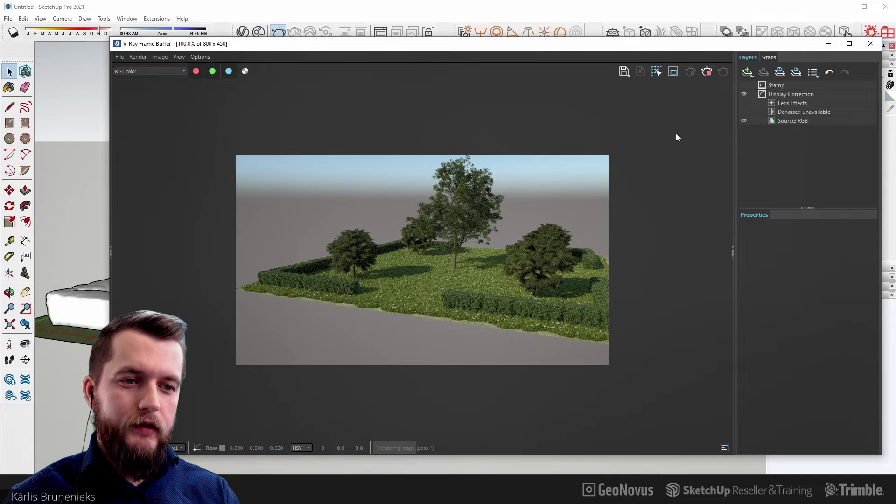
{"action": "left_click", "coordinate": [710, 69]}
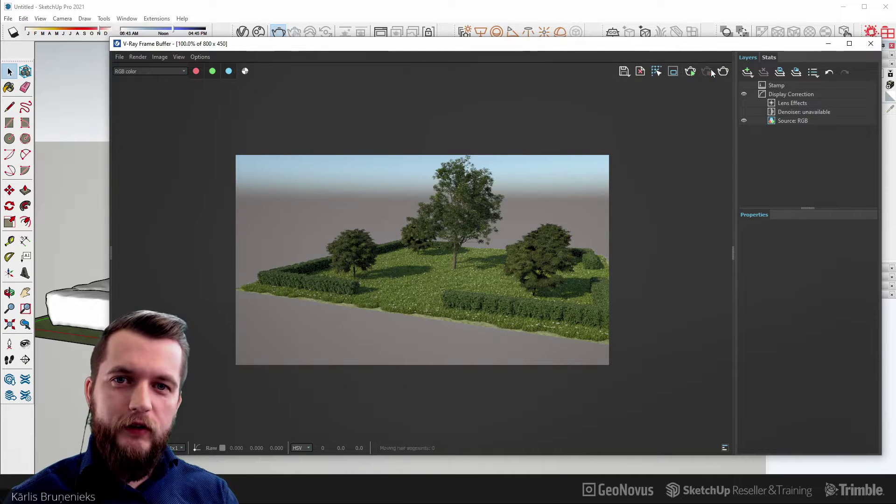
{"action": "left_click", "coordinate": [869, 45]}
{"action": "scroll", "coordinate": [497, 267], "scroll_direction": "down", "scroll_amount": 3}
Step: Import Cosmos Outdoor furniture Bench 001 (downloaded only) and place it by the front hedge
{"action": "scroll", "coordinate": [389, 298], "scroll_direction": "down", "scroll_amount": 2}
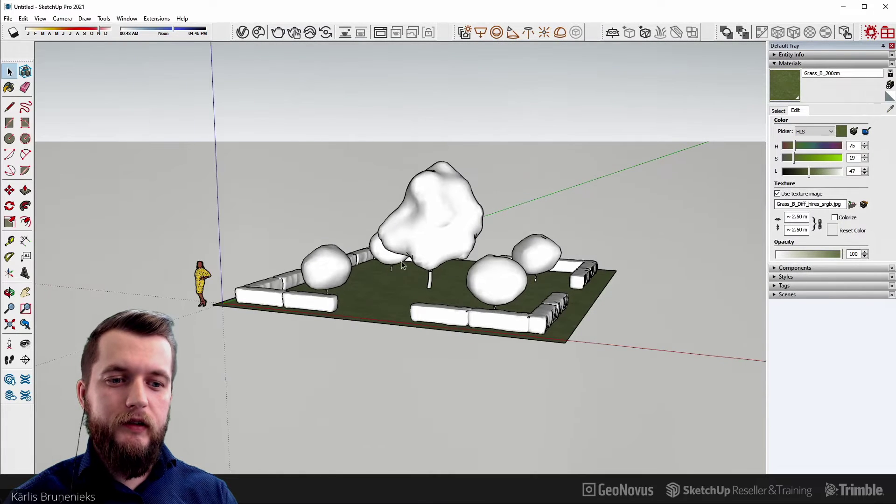
{"action": "mouse_move", "coordinate": [402, 262]}
{"action": "middle_mouse_down"}
{"action": "mouse_move", "coordinate": [471, 258]}
{"action": "mouse_move", "coordinate": [323, 235]}
{"action": "middle_mouse_up"}
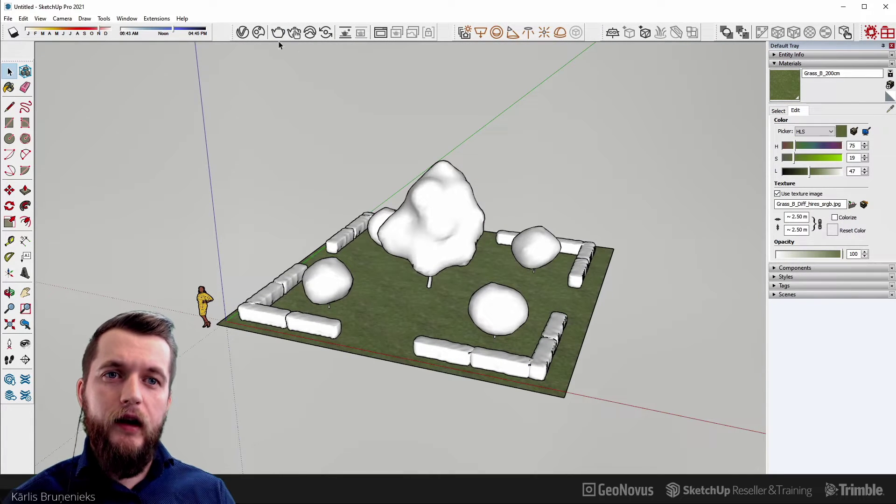
{"action": "left_click", "coordinate": [259, 33]}
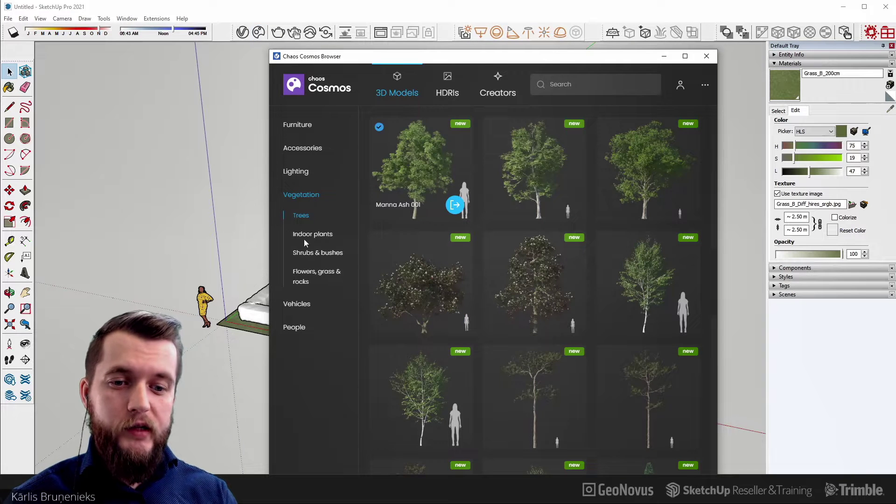
{"action": "left_click", "coordinate": [299, 125]}
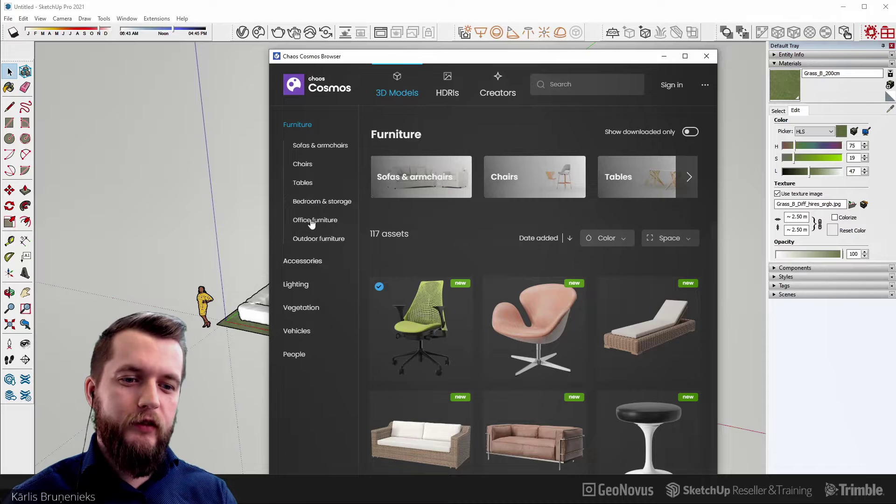
{"action": "left_click", "coordinate": [313, 239]}
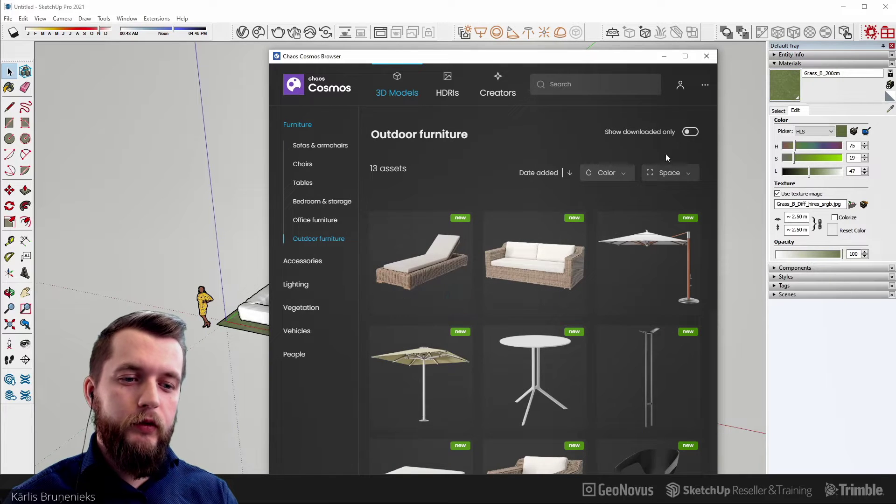
{"action": "left_click", "coordinate": [692, 133]}
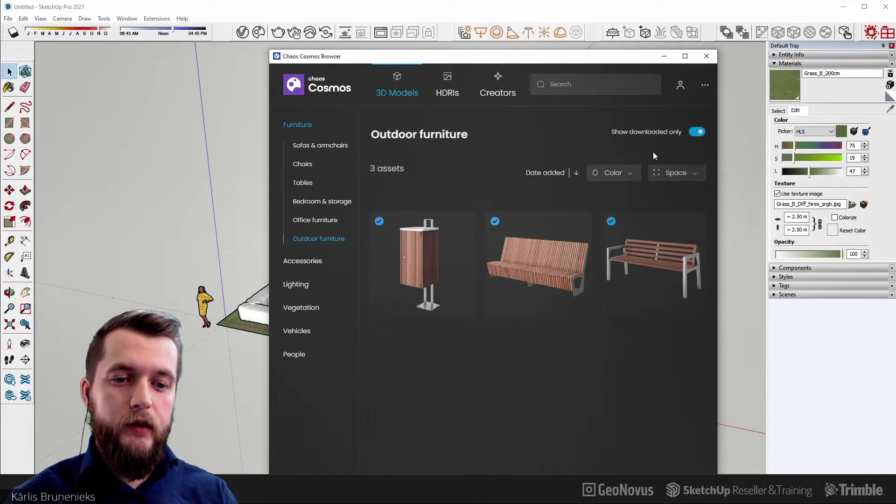
{"action": "mouse_move", "coordinate": [653, 265]}
{"action": "left_click", "coordinate": [689, 301]}
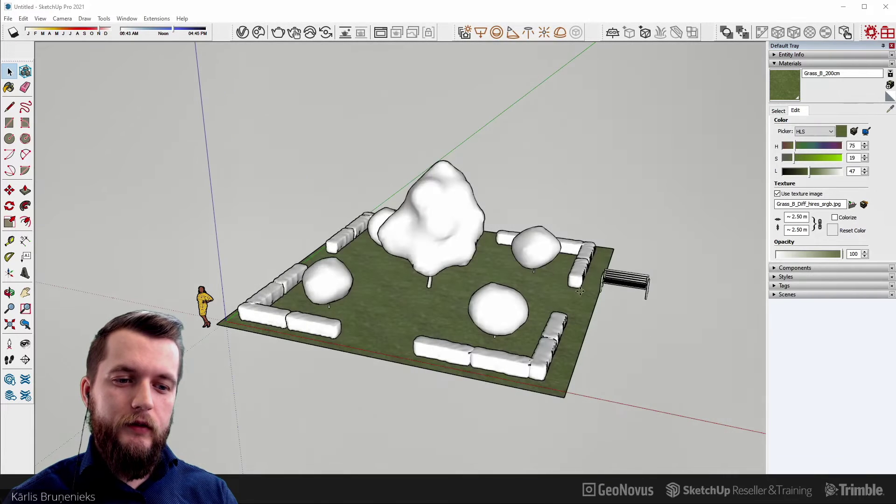
{"action": "scroll", "coordinate": [397, 317], "scroll_direction": "up", "scroll_amount": 2}
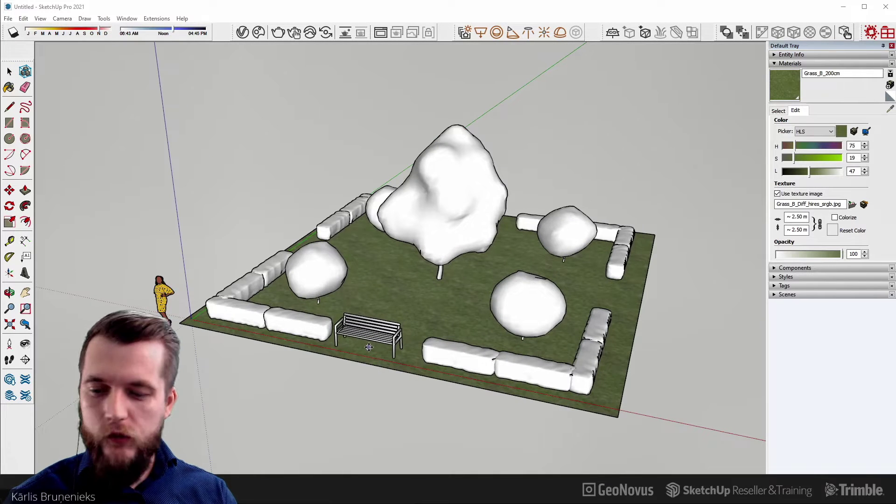
{"action": "left_click", "coordinate": [369, 347]}
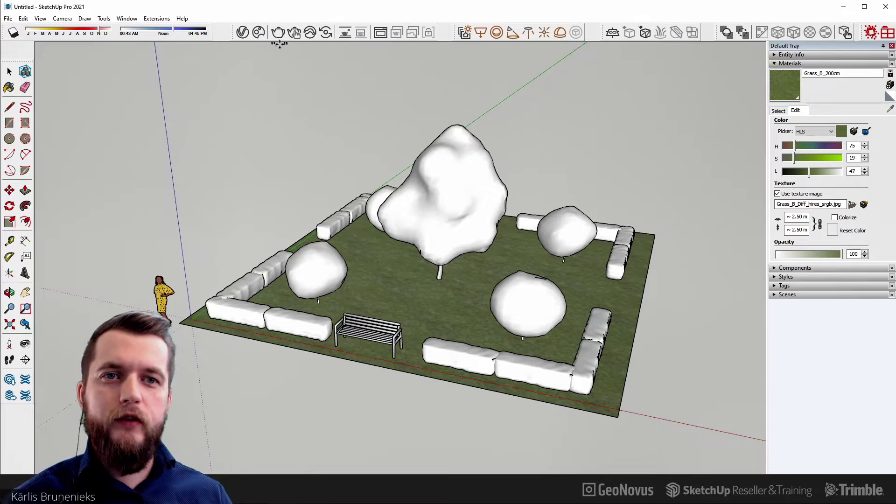
Step: Import Cosmos Bin 001 and place it beside the bench
{"action": "left_click", "coordinate": [259, 33]}
{"action": "mouse_move", "coordinate": [420, 262]}
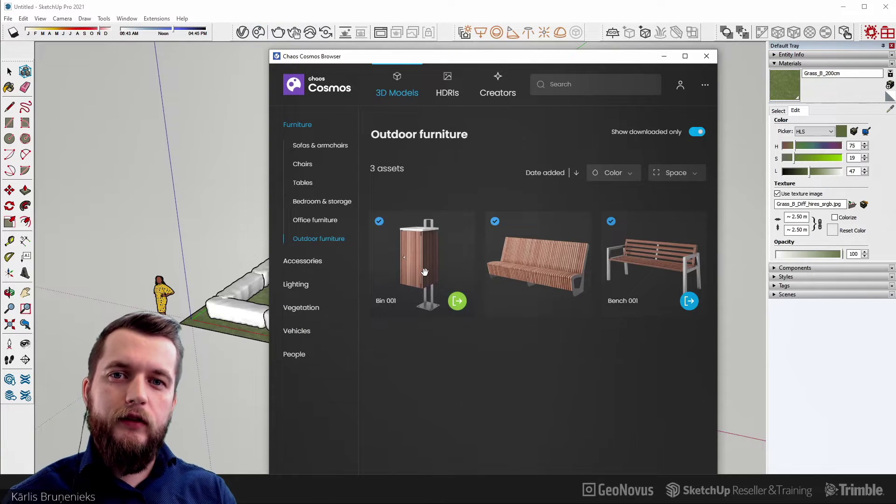
{"action": "left_click", "coordinate": [457, 302]}
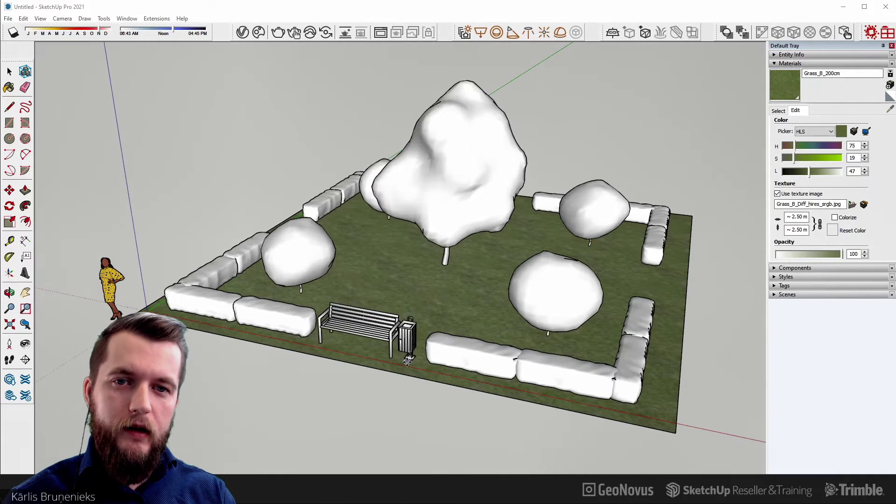
{"action": "left_click", "coordinate": [410, 361]}
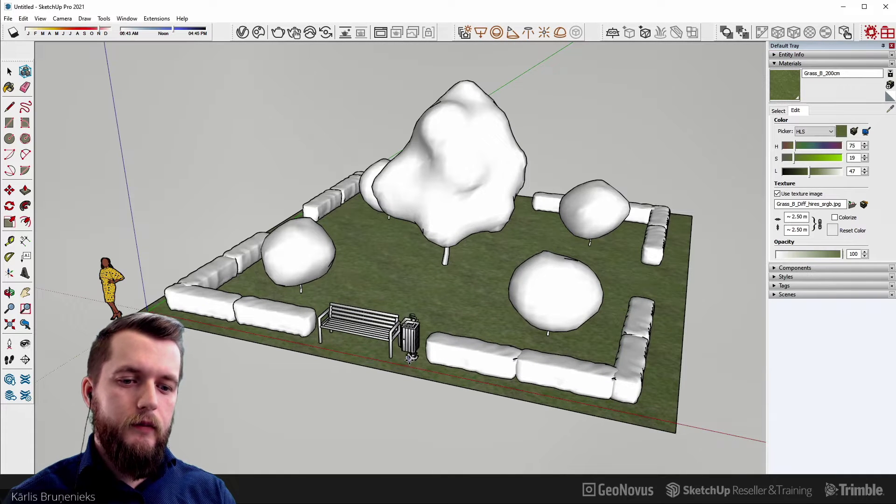
{"action": "left_click", "coordinate": [388, 343]}
Step: Copy the bench and bin across to the far hedge border
{"action": "middle_click_drag", "start_coordinate": [412, 343], "coordinate": [420, 326]}
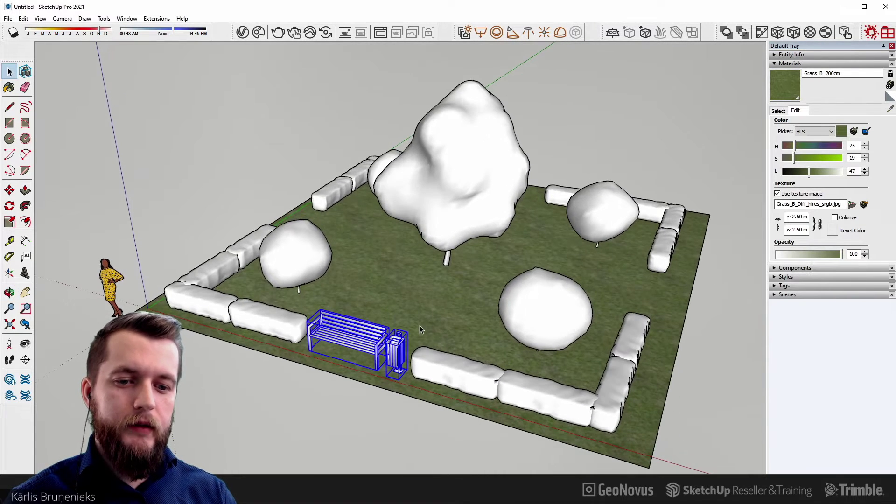
{"action": "scroll", "coordinate": [419, 325], "scroll_direction": "down", "scroll_amount": 1}
{"action": "key", "text": "m"}
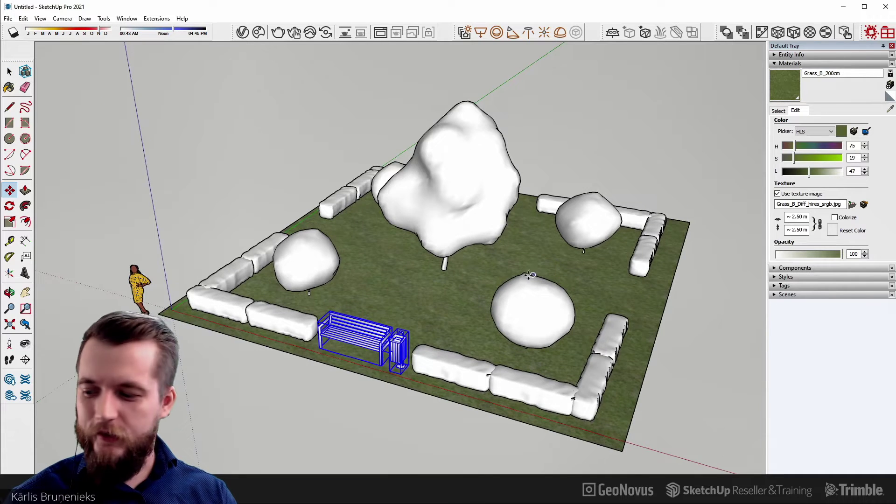
{"action": "middle_click_drag", "start_coordinate": [530, 276], "coordinate": [345, 311]}
{"action": "left_click", "coordinate": [331, 336], "text": "ctrl"}
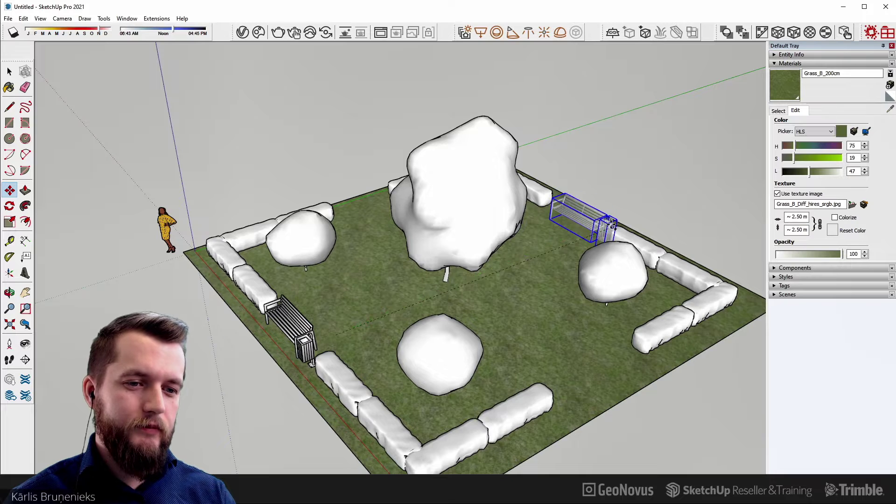
{"action": "left_click", "coordinate": [610, 223]}
{"action": "scroll", "coordinate": [610, 223], "scroll_direction": "up", "scroll_amount": 2}
{"action": "scroll", "coordinate": [607, 227], "scroll_direction": "up", "scroll_amount": 2}
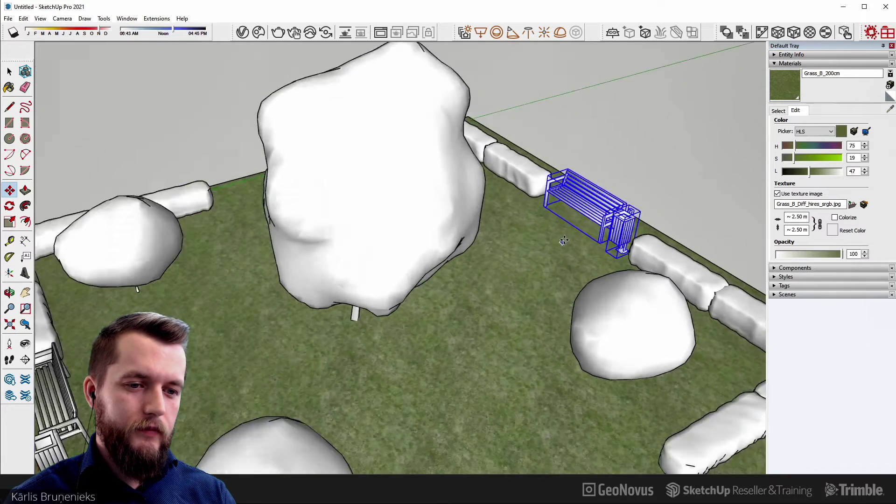
{"action": "scroll", "coordinate": [602, 232], "scroll_direction": "up", "scroll_amount": 2}
Step: Rotate the bench copy about 90 degrees and reposition it along the border
{"action": "key", "text": "q"}
{"action": "left_click", "coordinate": [603, 232]}
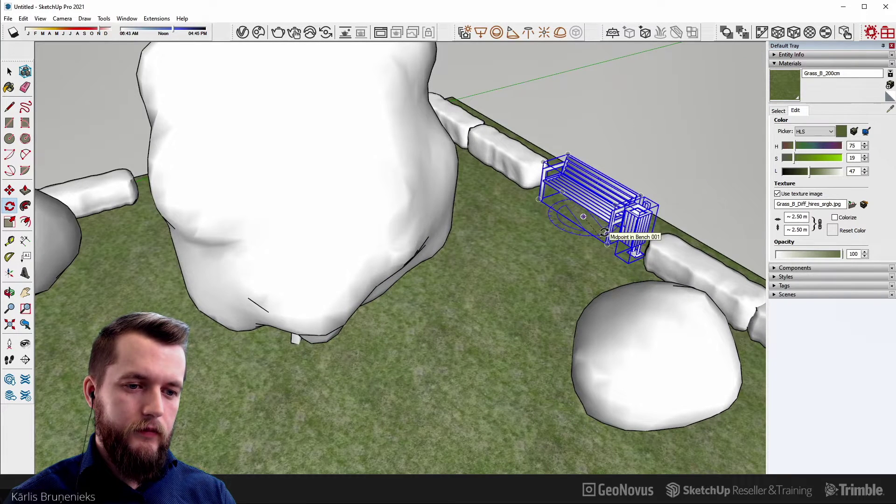
{"action": "left_click", "coordinate": [562, 192]}
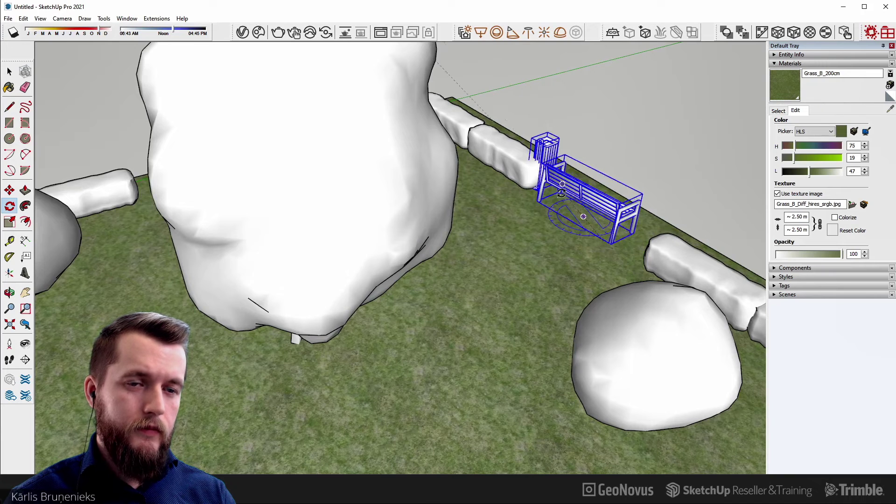
{"action": "key", "text": "m"}
{"action": "left_click", "coordinate": [537, 256]}
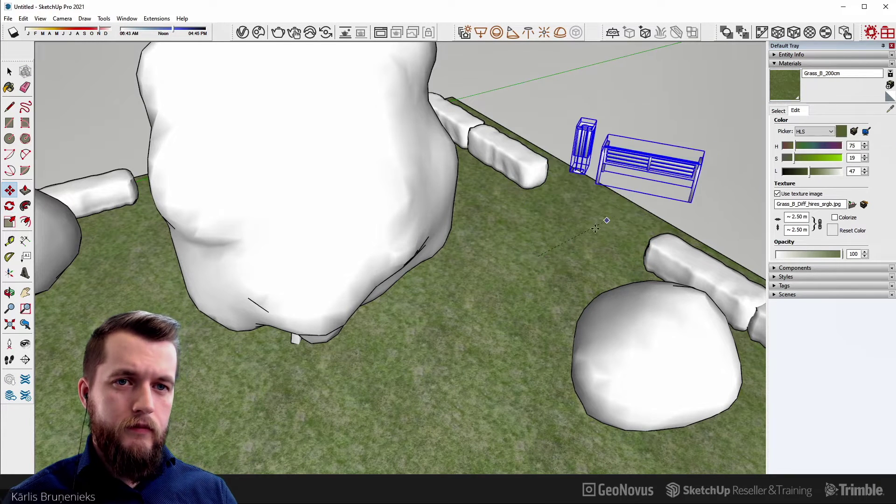
{"action": "left_click", "coordinate": [552, 268]}
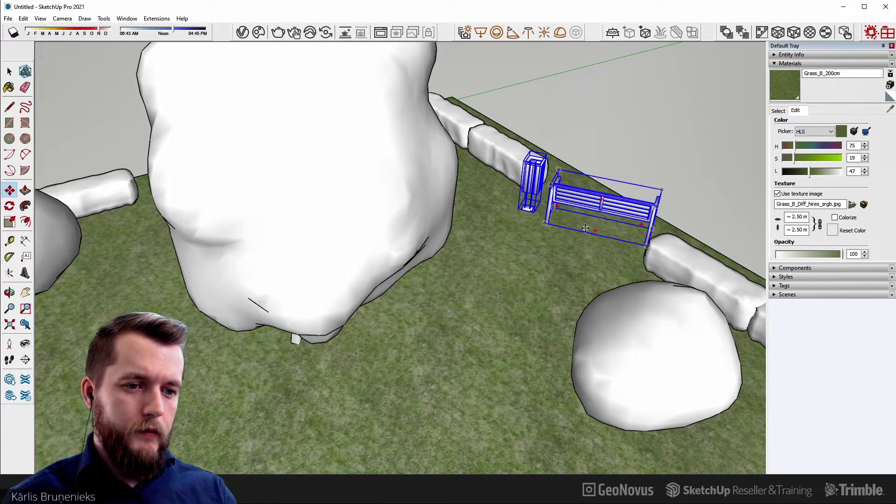
{"action": "key", "text": "q"}
{"action": "left_click", "coordinate": [579, 232]}
{"action": "left_click", "coordinate": [610, 252]}
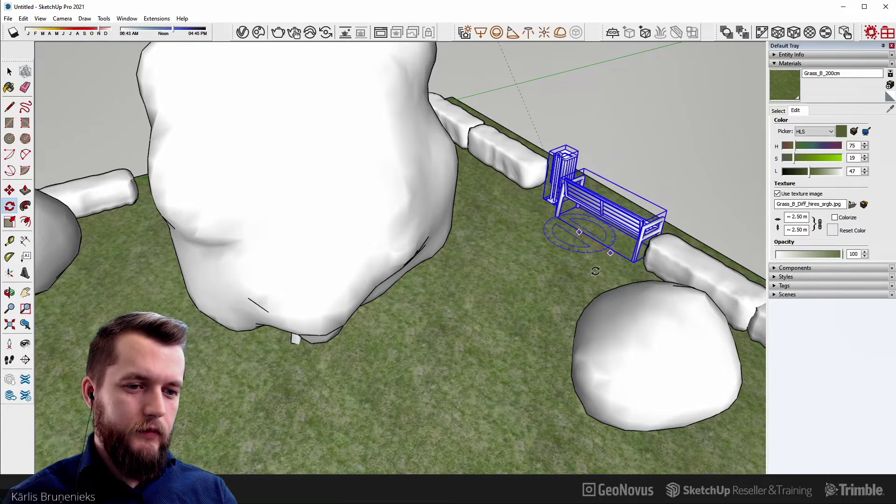
{"action": "key", "text": "space"}
{"action": "scroll", "coordinate": [596, 271], "scroll_direction": "down", "scroll_amount": 5}
Step: Copy the whole park block alongside the original
{"action": "middle_click_drag", "start_coordinate": [602, 255], "coordinate": [714, 166]}
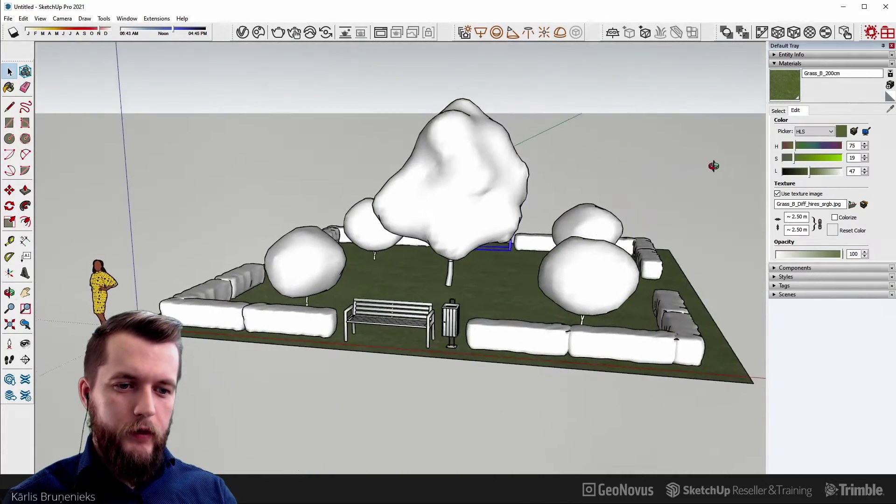
{"action": "scroll", "coordinate": [574, 273], "scroll_direction": "down", "scroll_amount": 2}
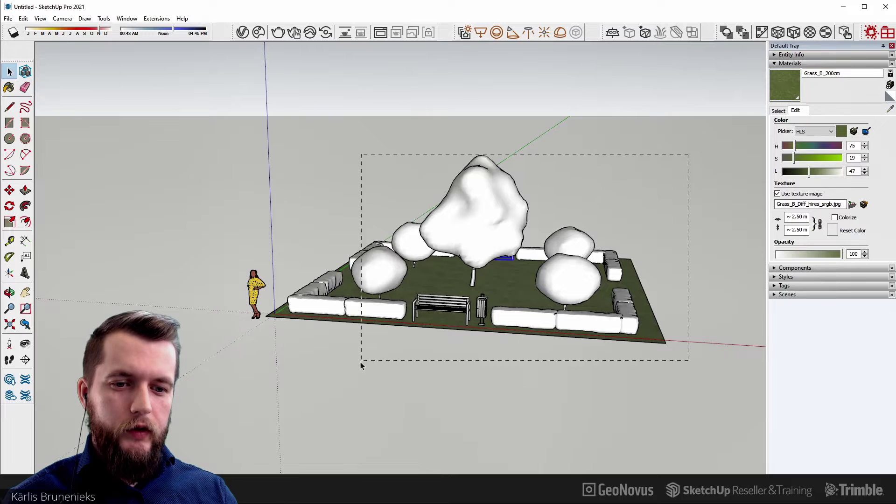
{"action": "left_click_drag", "start_coordinate": [307, 406], "coordinate": [354, 355]}
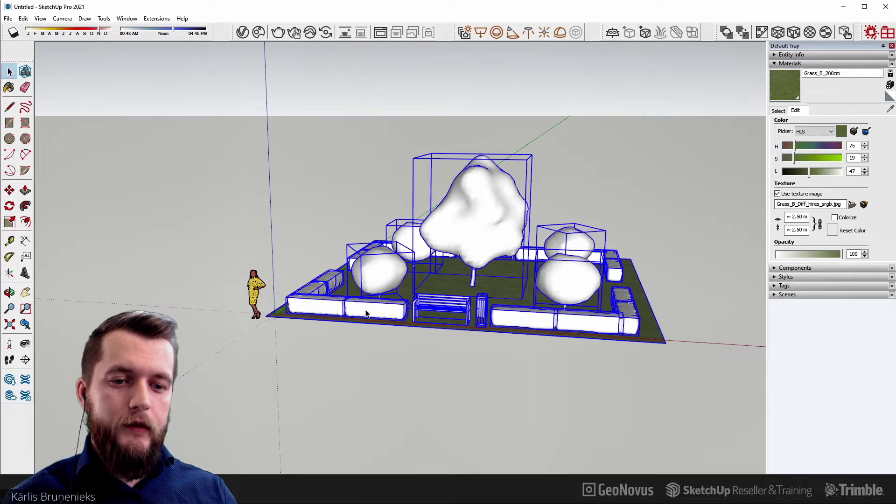
{"action": "key", "text": "m"}
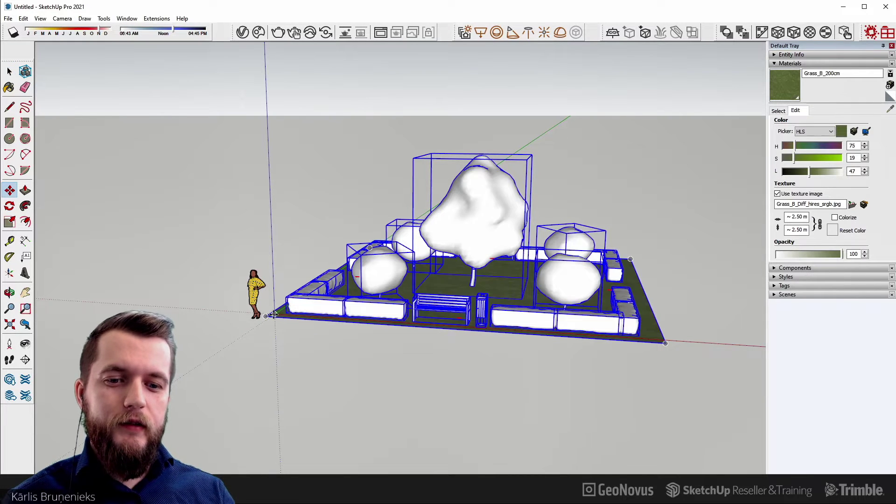
{"action": "left_click", "coordinate": [267, 316]}
{"action": "key", "text": "ctrl"}
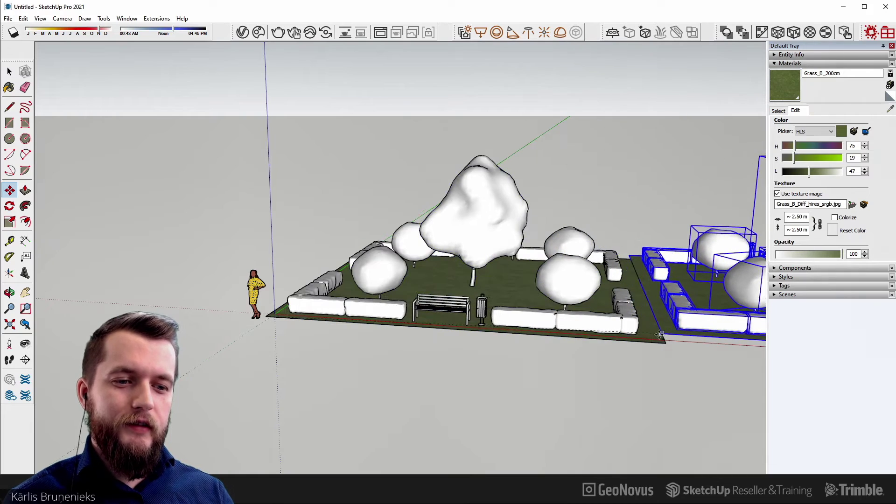
{"action": "key", "text": "space"}
{"action": "scroll", "coordinate": [666, 343], "scroll_direction": "down", "scroll_amount": 3}
Step: Rotate-copy both park blocks around the front corner to form four blocks
{"action": "middle_click_drag", "start_coordinate": [665, 343], "coordinate": [700, 222]}
{"action": "left_click_drag", "start_coordinate": [309, 135], "coordinate": [745, 380]}
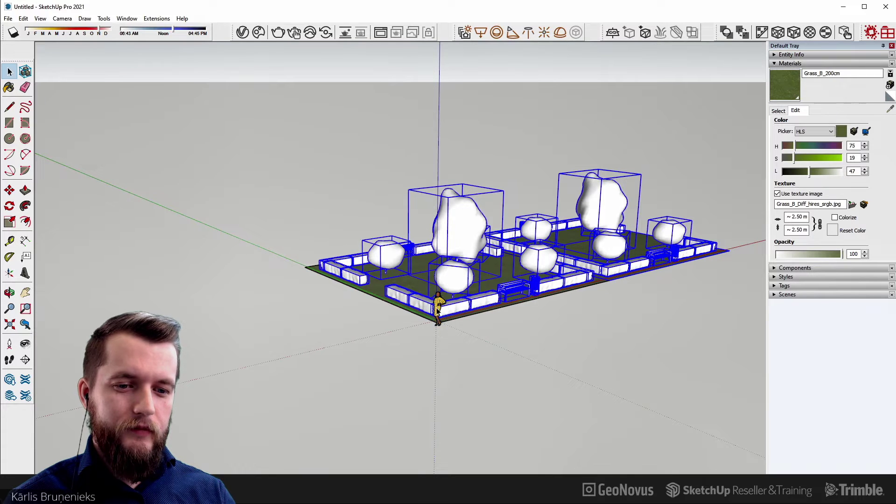
{"action": "mouse_move", "coordinate": [438, 321]}
{"action": "middle_mouse_down"}
{"action": "mouse_move", "coordinate": [456, 330]}
{"action": "mouse_move", "coordinate": [596, 330]}
{"action": "middle_mouse_up"}
{"action": "key", "text": "q"}
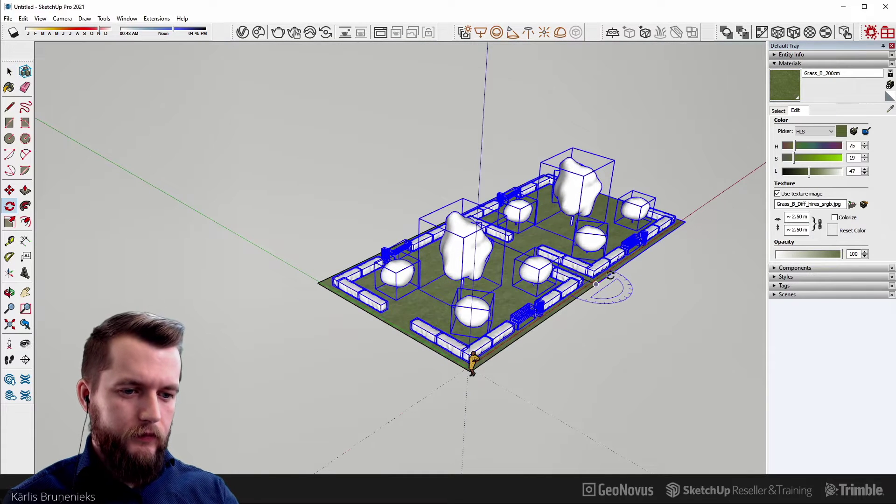
{"action": "left_click", "coordinate": [624, 269]}
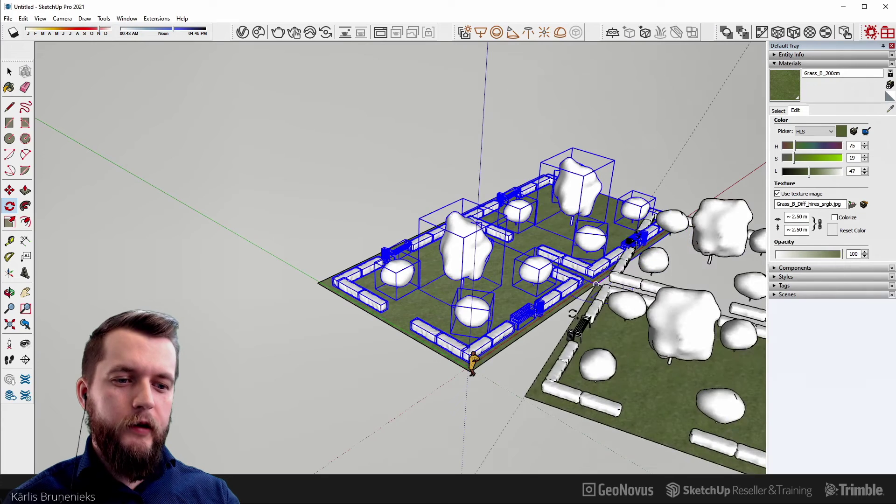
{"action": "key", "text": "space"}
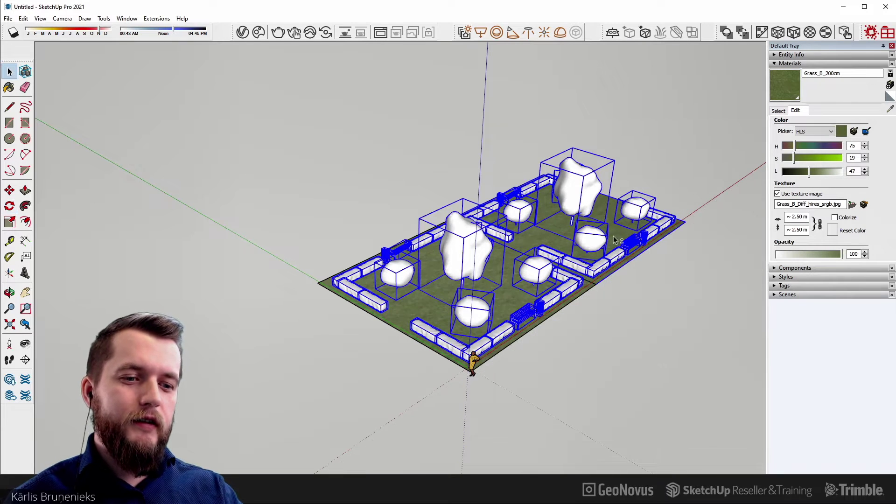
{"action": "key", "text": "q"}
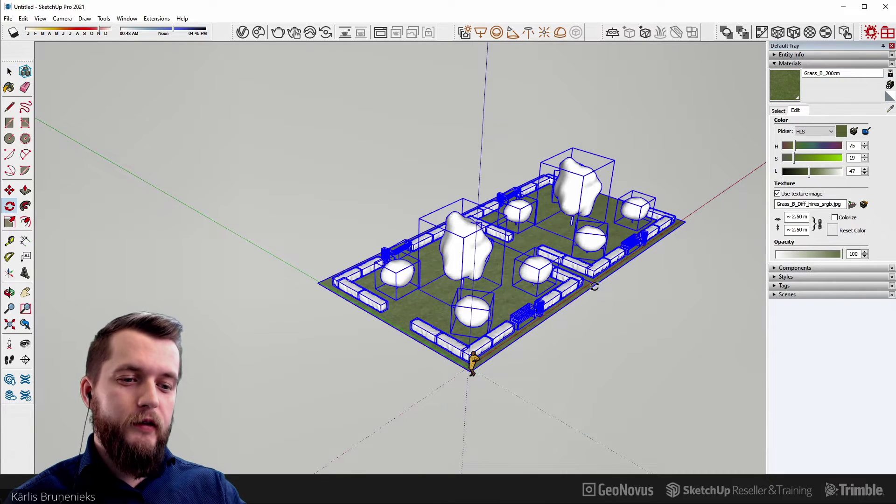
{"action": "key", "text": "ctrl"}
{"action": "left_click", "coordinate": [470, 372]}
{"action": "left_click", "coordinate": [596, 284]}
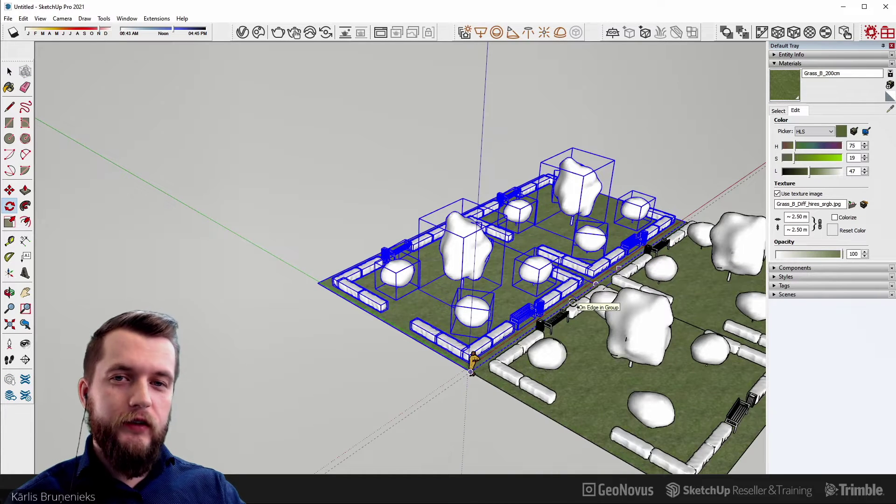
Step: Delete the yellow woman scale figure from the park
{"action": "mouse_move", "coordinate": [574, 302]}
{"action": "middle_mouse_down"}
{"action": "mouse_move", "coordinate": [670, 245]}
{"action": "mouse_move", "coordinate": [586, 360]}
{"action": "middle_mouse_up"}
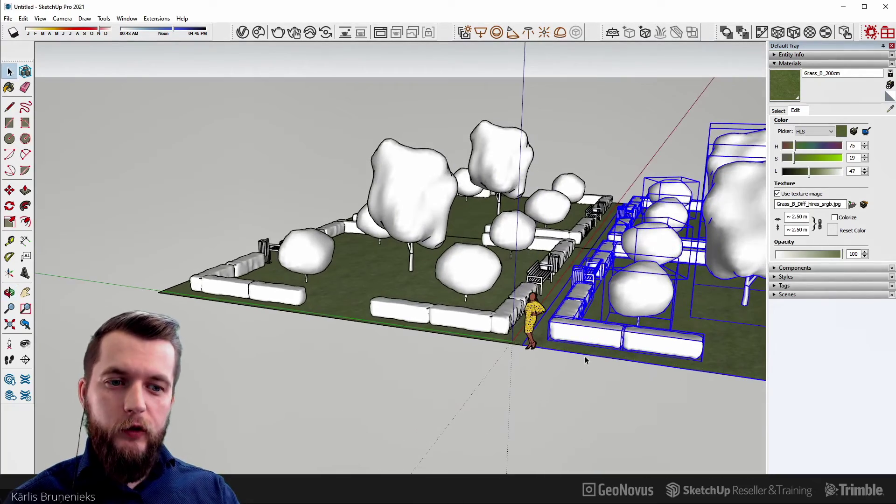
{"action": "left_click", "coordinate": [562, 388]}
{"action": "mouse_move", "coordinate": [562, 388]}
{"action": "middle_mouse_down"}
{"action": "mouse_move", "coordinate": [555, 306]}
{"action": "mouse_move", "coordinate": [543, 315]}
{"action": "middle_mouse_up"}
{"action": "left_click", "coordinate": [557, 353]}
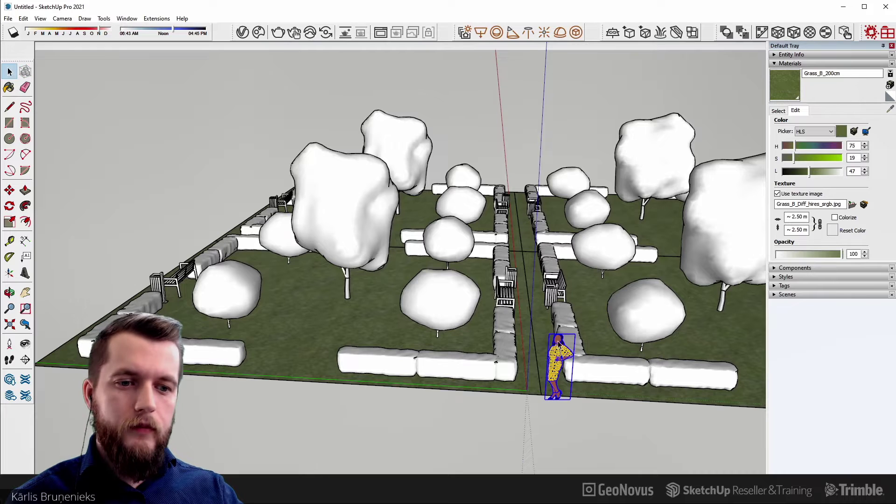
{"action": "key", "text": "Delete"}
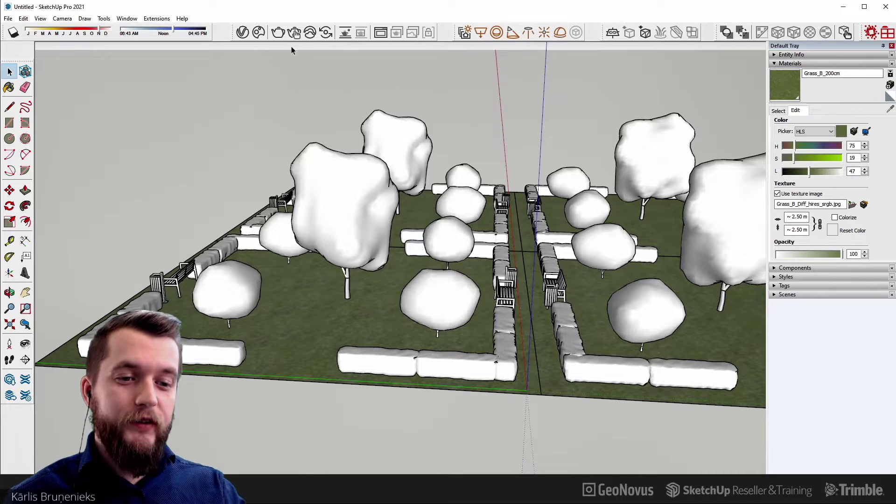
{"action": "left_click", "coordinate": [258, 33]}
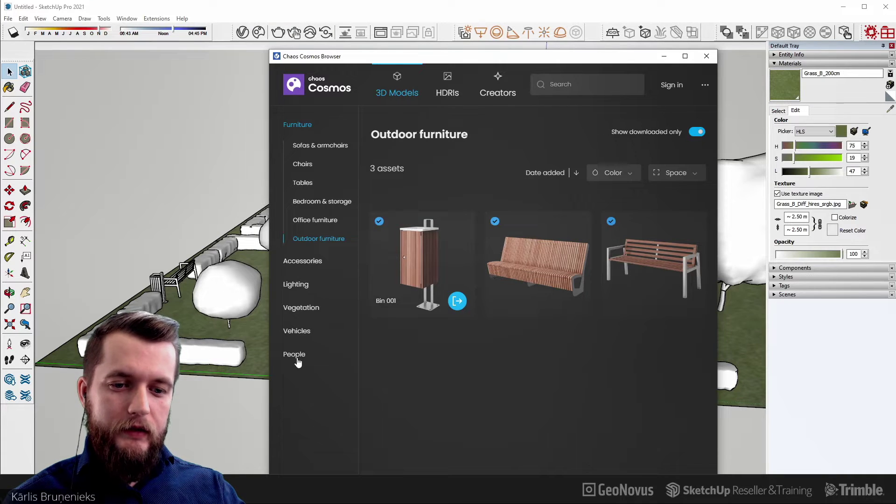
Step: Import Kyle Posed 001 from Cosmos People and place him on the path near the benches
{"action": "left_click", "coordinate": [298, 358]}
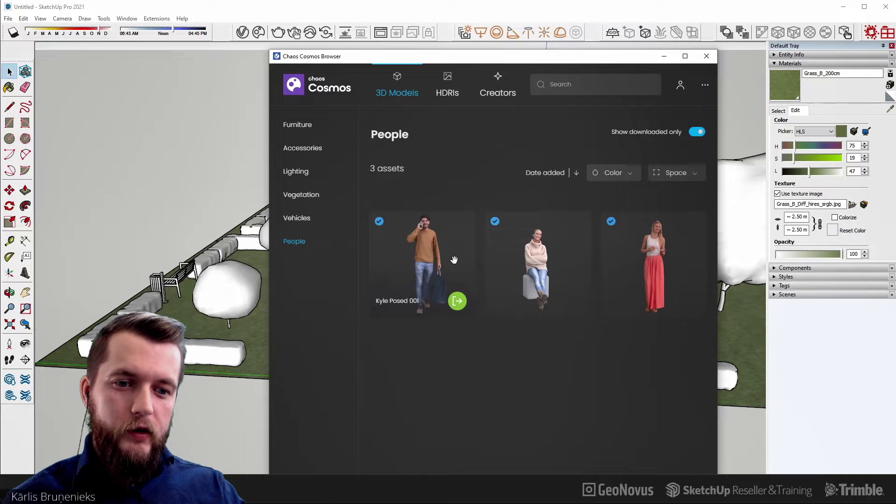
{"action": "left_click", "coordinate": [458, 301]}
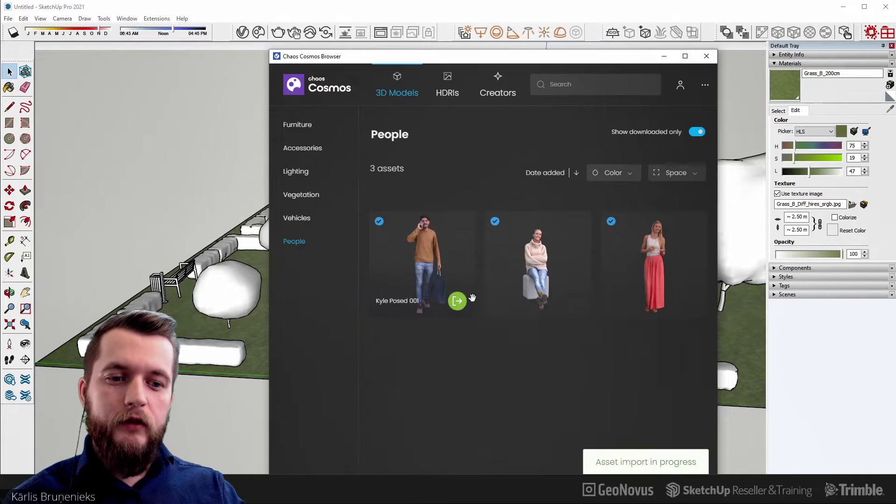
{"action": "scroll", "coordinate": [545, 196], "scroll_direction": "up", "scroll_amount": 1}
{"action": "scroll", "coordinate": [542, 198], "scroll_direction": "up", "scroll_amount": 2}
{"action": "scroll", "coordinate": [568, 159], "scroll_direction": "up", "scroll_amount": 2}
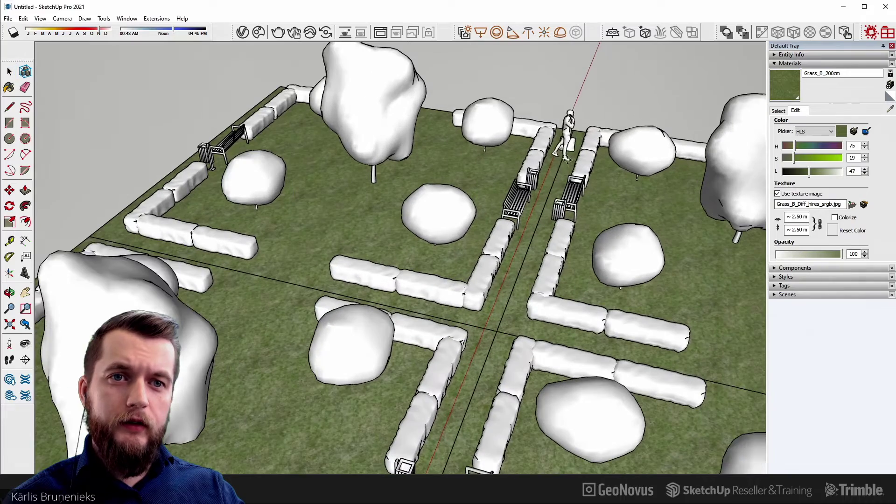
{"action": "left_click", "coordinate": [554, 188]}
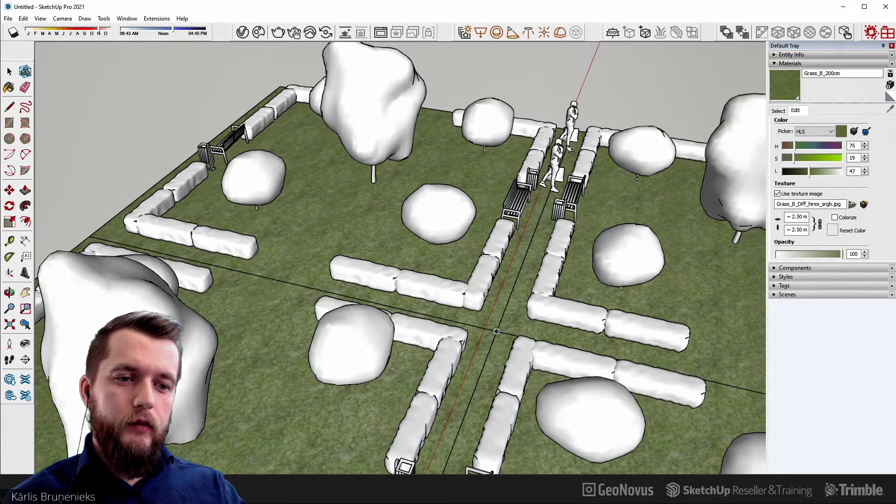
{"action": "scroll", "coordinate": [497, 331], "scroll_direction": "up", "scroll_amount": 2}
{"action": "key", "text": "space"}
Step: Turn the Kyle figure to face along the path
{"action": "left_click", "coordinate": [551, 164]}
{"action": "key", "text": "m"}
{"action": "scroll", "coordinate": [568, 134], "scroll_direction": "up", "scroll_amount": 2}
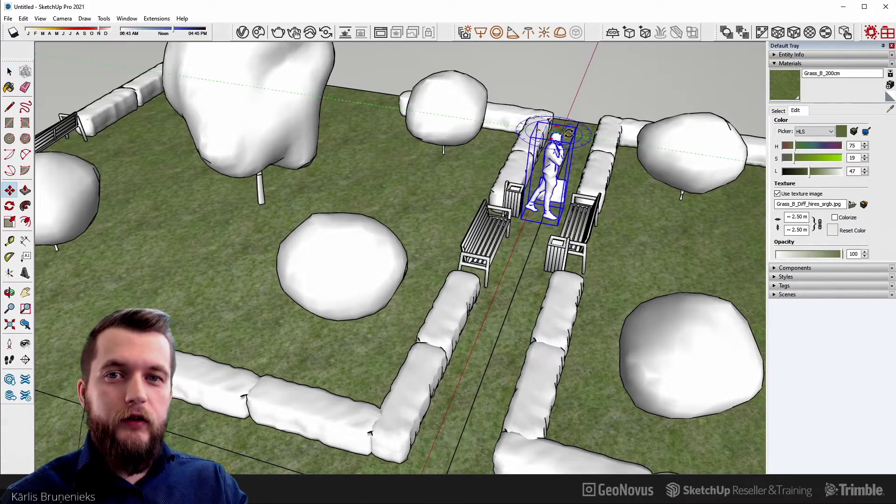
{"action": "left_click", "coordinate": [569, 134]}
{"action": "left_click", "coordinate": [548, 185]}
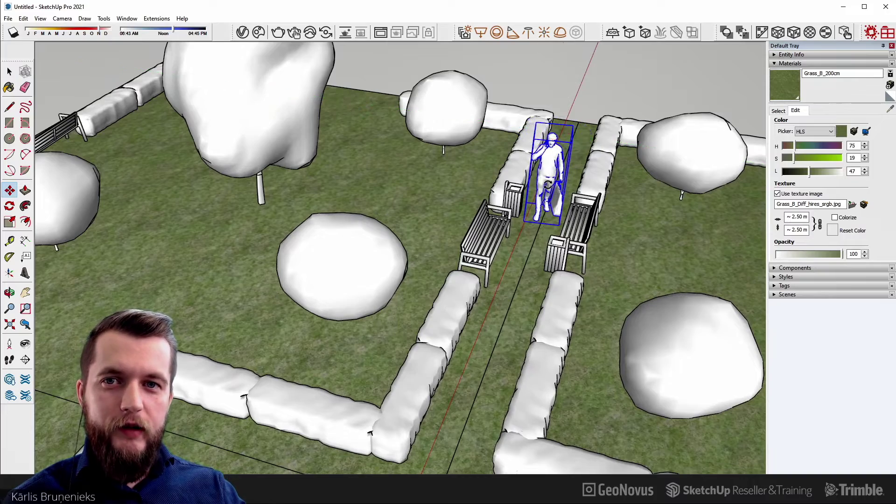
{"action": "mouse_move", "coordinate": [548, 185]}
{"action": "middle_mouse_down"}
{"action": "mouse_move", "coordinate": [509, 188]}
{"action": "mouse_move", "coordinate": [547, 196]}
{"action": "middle_mouse_up"}
{"action": "key", "text": "space"}
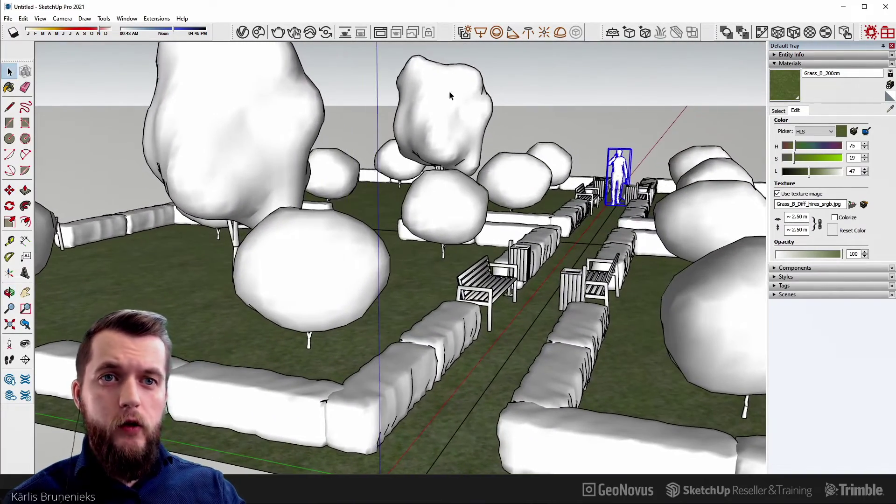
Step: Import the seated Julia Posed 010 figure from Cosmos and drop it near the bench
{"action": "left_click", "coordinate": [261, 33]}
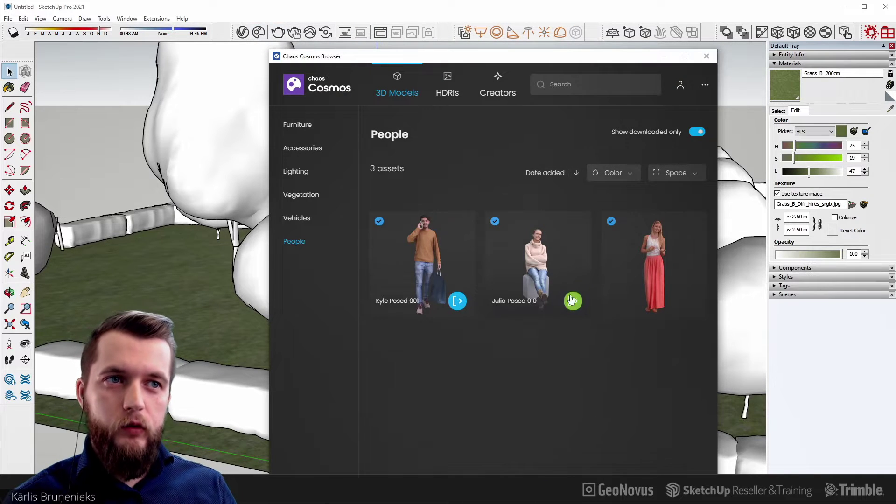
{"action": "left_click", "coordinate": [572, 302]}
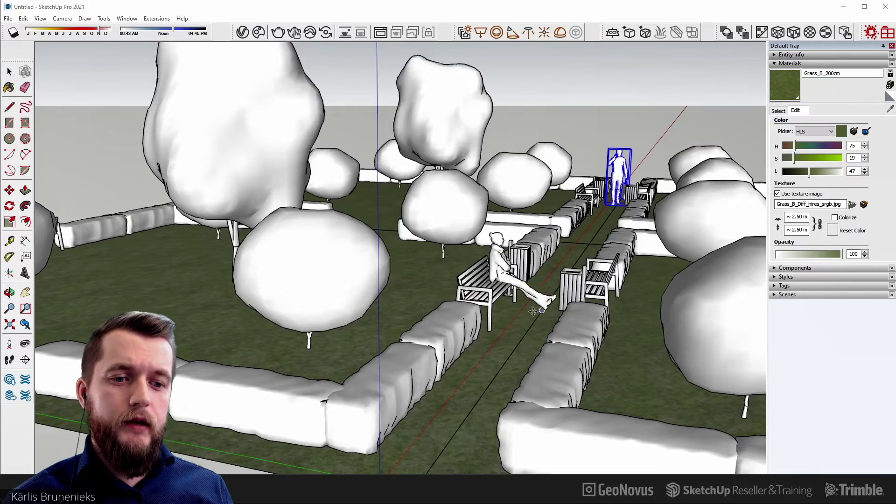
{"action": "left_click", "coordinate": [527, 319]}
{"action": "scroll", "coordinate": [523, 312], "scroll_direction": "up", "scroll_amount": 3}
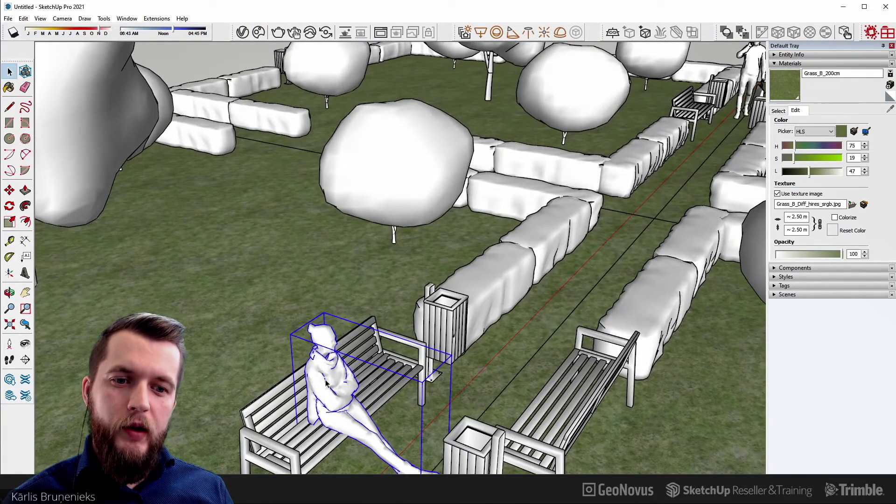
Step: Turn the seated figure on the front-left bench to face out from it
{"action": "left_click", "coordinate": [328, 352]}
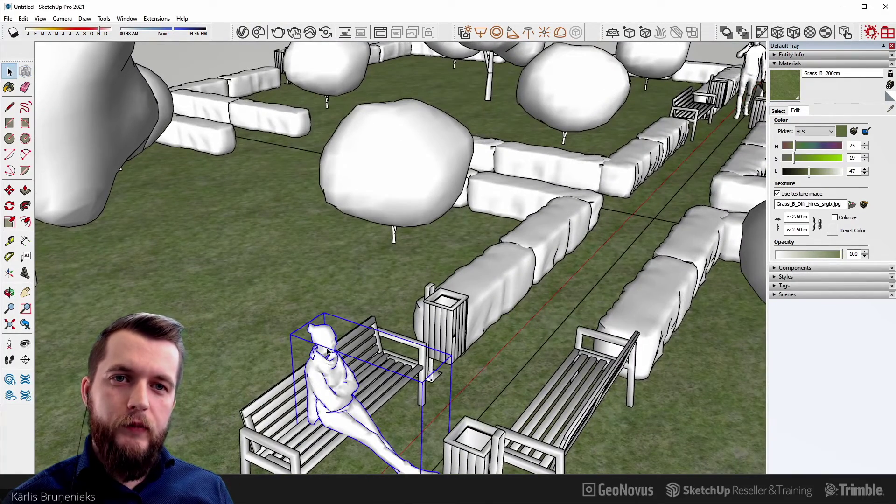
{"action": "key", "text": "m"}
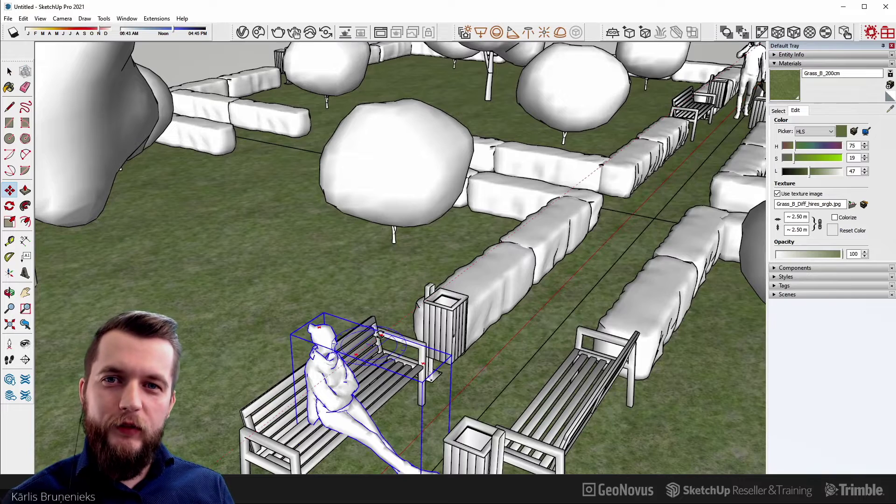
{"action": "left_click", "coordinate": [380, 334]}
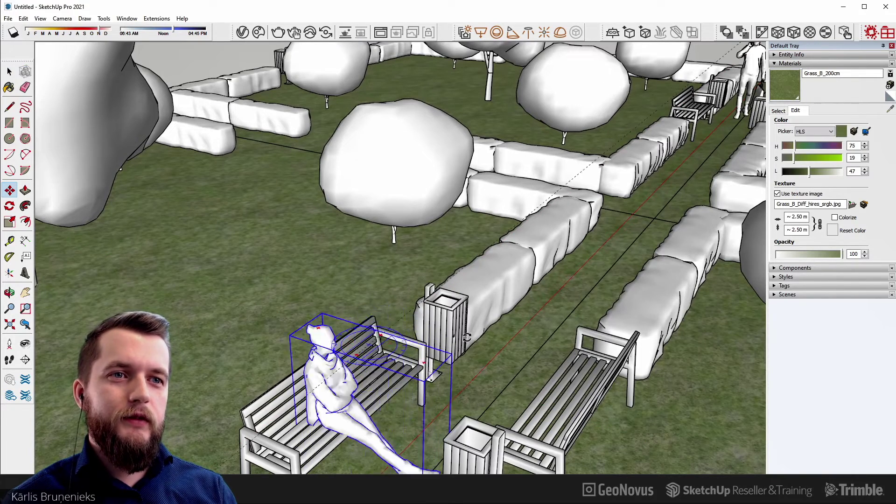
{"action": "left_click", "coordinate": [498, 343]}
{"action": "scroll", "coordinate": [451, 439], "scroll_direction": "up", "scroll_amount": 2}
{"action": "middle_click_drag", "start_coordinate": [451, 439], "coordinate": [473, 441]}
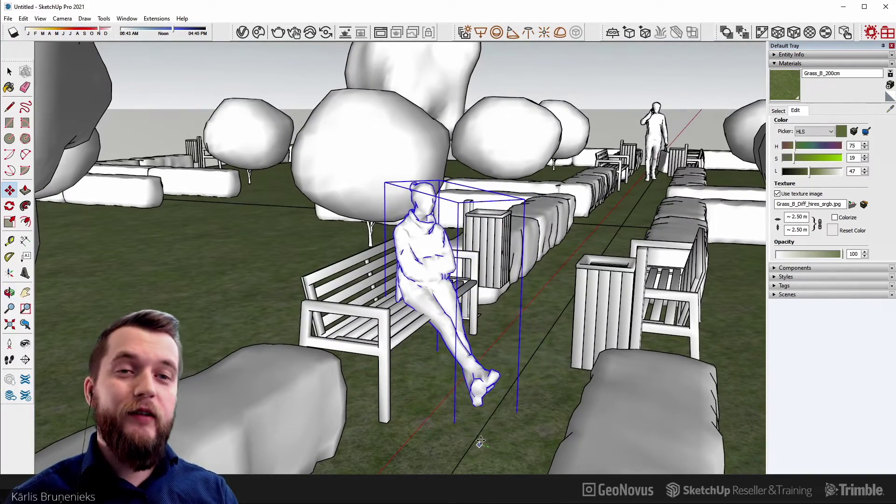
Step: From a low view over the park, crossing-select the right-hand half of the park objects
{"action": "key", "text": "space"}
{"action": "scroll", "coordinate": [500, 374], "scroll_direction": "down", "scroll_amount": 3}
{"action": "scroll", "coordinate": [500, 374], "scroll_direction": "down", "scroll_amount": 3}
{"action": "mouse_move", "coordinate": [503, 370]}
{"action": "middle_mouse_down"}
{"action": "mouse_move", "coordinate": [602, 332]}
{"action": "mouse_move", "coordinate": [513, 315]}
{"action": "mouse_move", "coordinate": [400, 218]}
{"action": "mouse_move", "coordinate": [606, 293]}
{"action": "mouse_move", "coordinate": [557, 283]}
{"action": "mouse_move", "coordinate": [607, 252]}
{"action": "middle_mouse_up"}
{"action": "scroll", "coordinate": [603, 332], "scroll_direction": "down", "scroll_amount": 2}
{"action": "scroll", "coordinate": [513, 316], "scroll_direction": "down", "scroll_amount": 2}
{"action": "scroll", "coordinate": [606, 292], "scroll_direction": "down", "scroll_amount": 2}
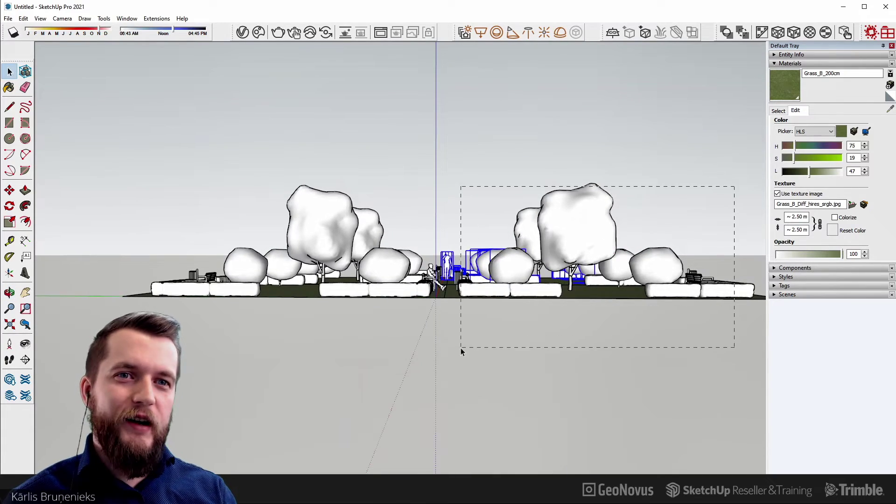
{"action": "left_click_drag", "start_coordinate": [461, 352], "coordinate": [458, 352]}
{"action": "middle_click_drag", "start_coordinate": [457, 352], "coordinate": [457, 277]}
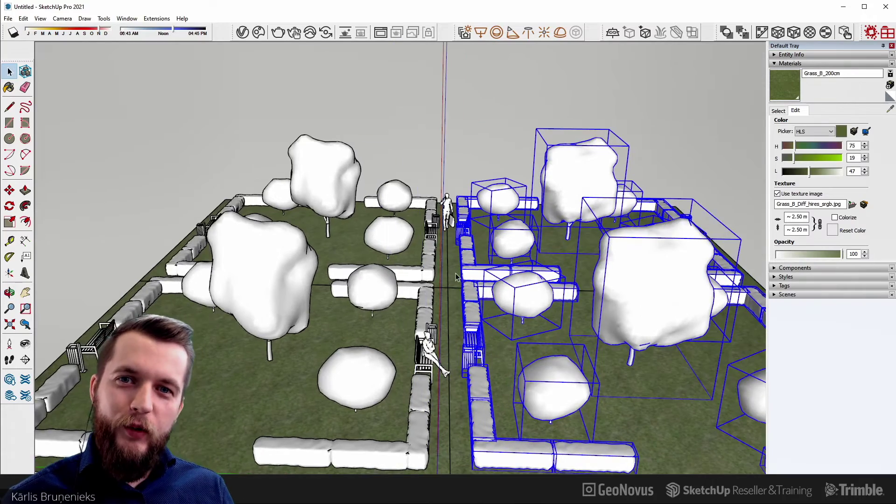
{"action": "scroll", "coordinate": [456, 278], "scroll_direction": "up", "scroll_amount": 3}
{"action": "scroll", "coordinate": [458, 281], "scroll_direction": "up", "scroll_amount": 1}
Step: Move the selected objects beside the central path, then lower the view toward eye level
{"action": "key", "text": "m"}
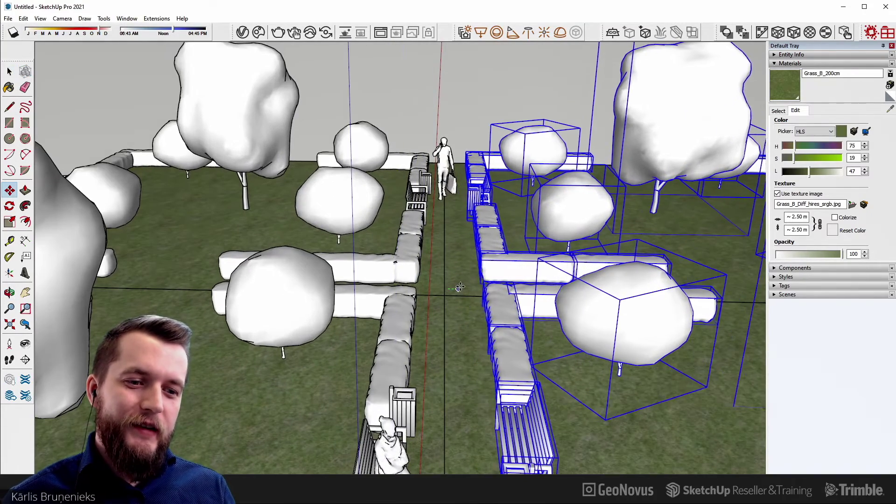
{"action": "left_click", "coordinate": [468, 288]}
{"action": "key", "text": "space"}
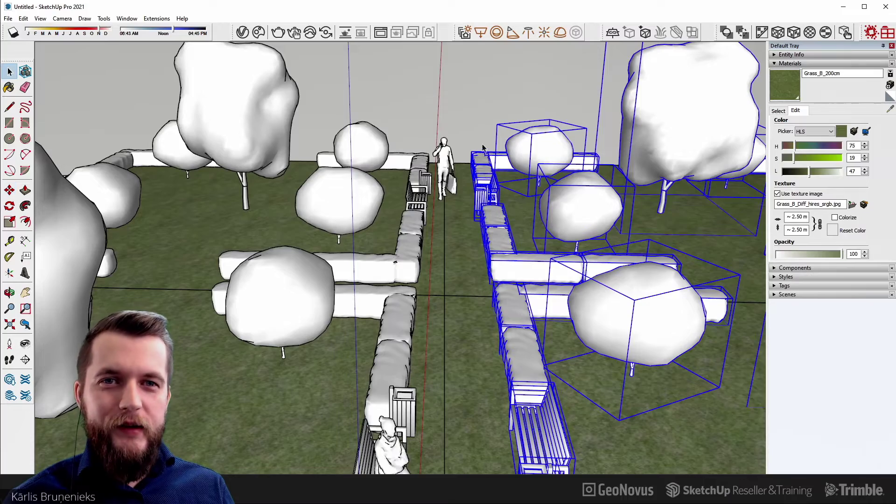
{"action": "left_click", "coordinate": [485, 146]}
{"action": "middle_click_drag", "start_coordinate": [485, 145], "coordinate": [505, 274]}
{"action": "scroll", "coordinate": [506, 275], "scroll_direction": "down", "scroll_amount": 5}
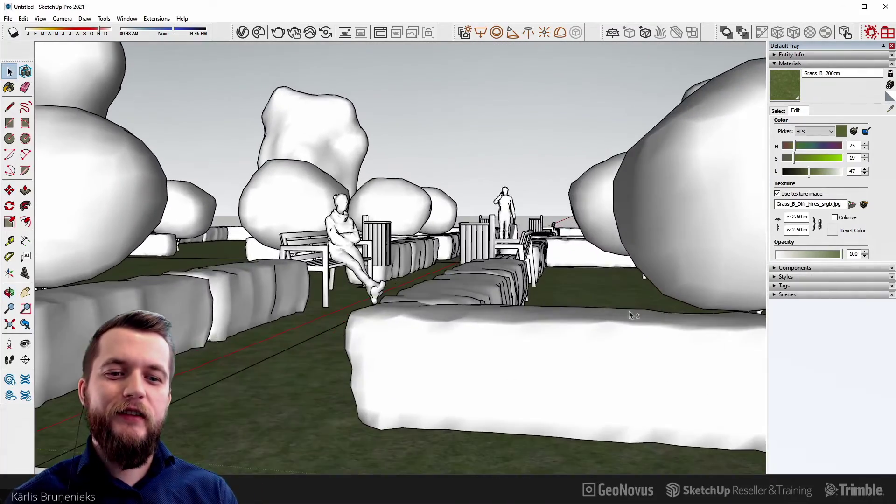
{"action": "scroll", "coordinate": [467, 266], "scroll_direction": "down", "scroll_amount": 3}
{"action": "key", "text": "space"}
{"action": "scroll", "coordinate": [402, 259], "scroll_direction": "up", "scroll_amount": 2}
{"action": "scroll", "coordinate": [401, 260], "scroll_direction": "down", "scroll_amount": 2}
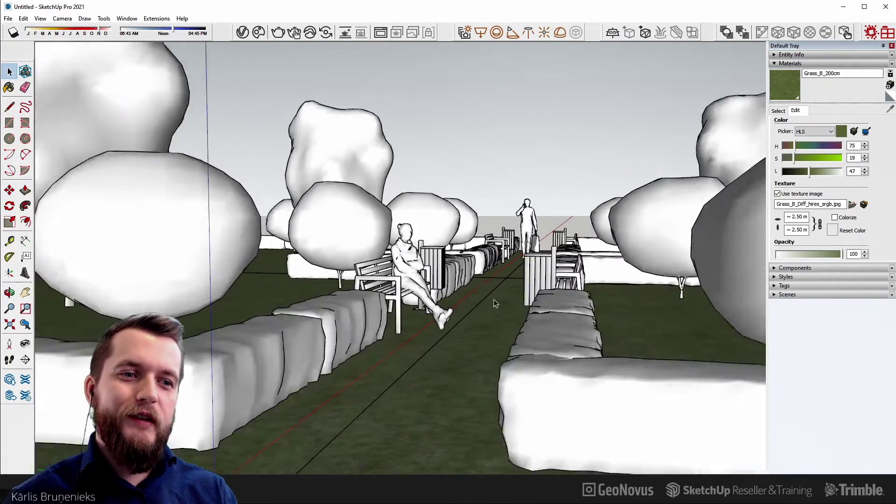
{"action": "scroll", "coordinate": [494, 299], "scroll_direction": "down", "scroll_amount": 2}
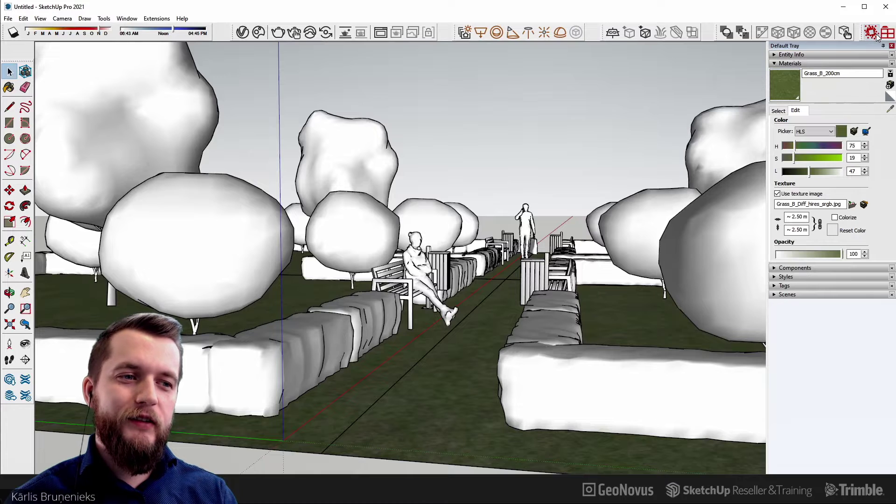
Step: Add the lawns as hosts for the Skatter 1 grass scatter and regenerate it
{"action": "left_click", "coordinate": [873, 33]}
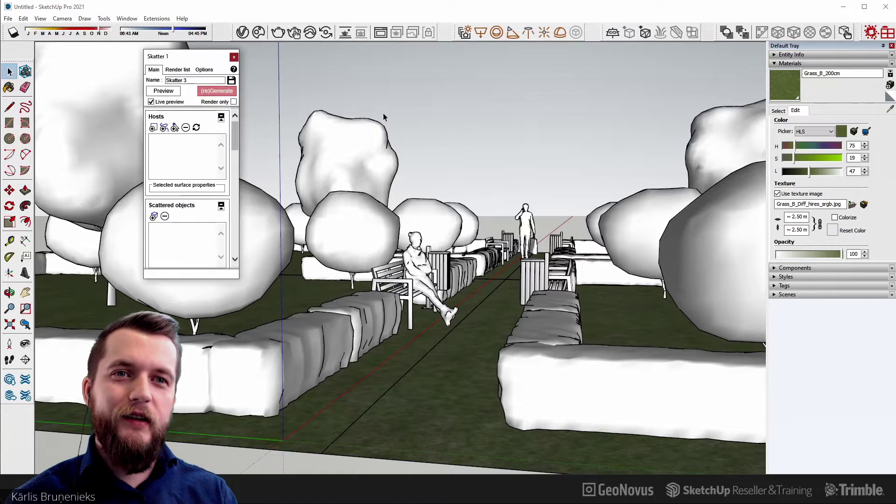
{"action": "left_click", "coordinate": [177, 69]}
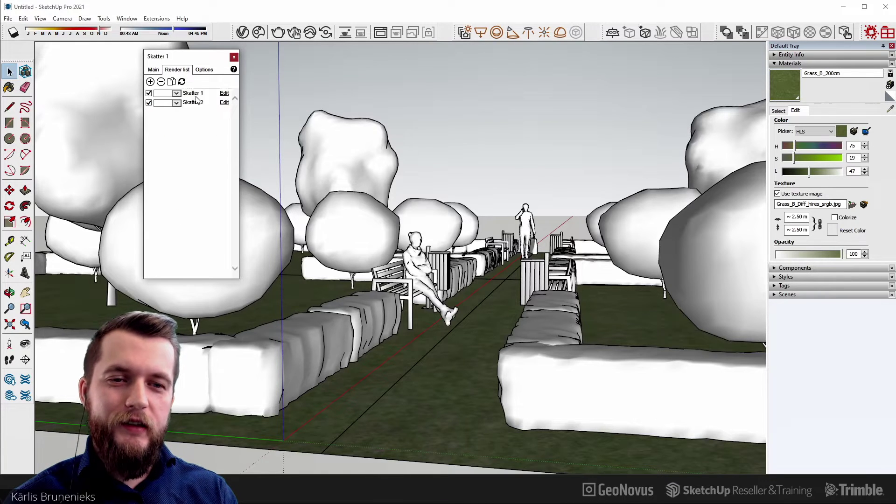
{"action": "left_click", "coordinate": [225, 94]}
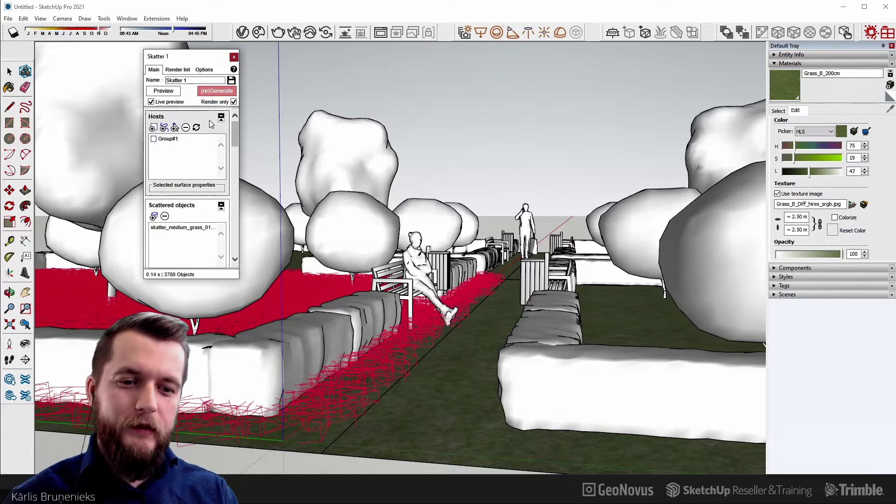
{"action": "left_click", "coordinate": [153, 127]}
{"action": "middle_click_drag", "start_coordinate": [318, 302], "coordinate": [458, 371]}
{"action": "left_click", "coordinate": [458, 371]}
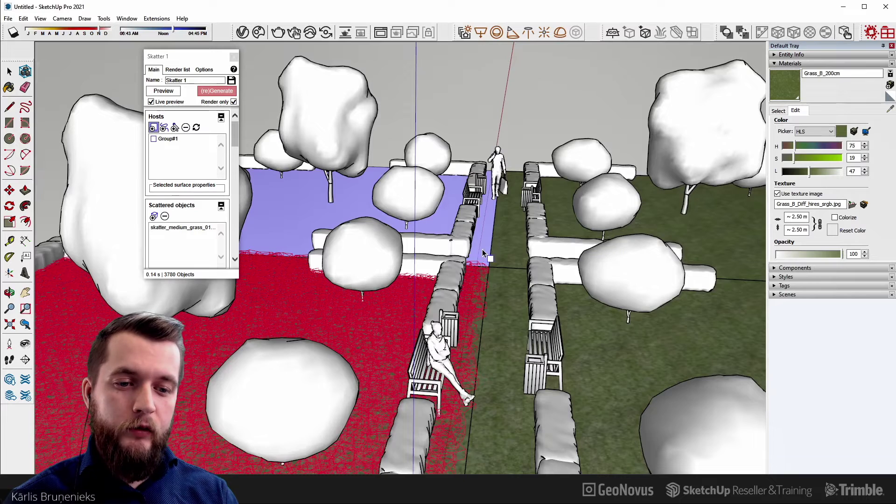
{"action": "left_click", "coordinate": [481, 250]}
{"action": "left_click", "coordinate": [511, 255]}
{"action": "left_click", "coordinate": [505, 301]}
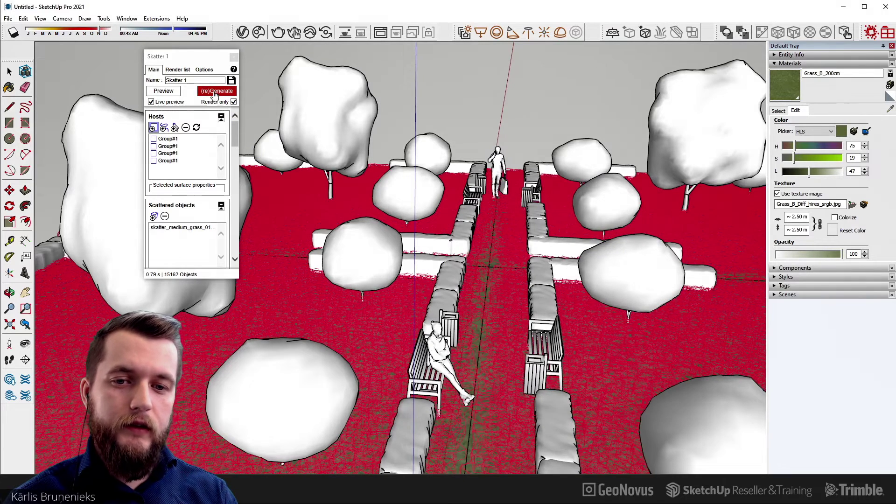
Step: Add the lawns as Skatter 2 daisy hosts, regenerate, close Skatter, and drop to bench eye level
{"action": "left_click", "coordinate": [178, 70]}
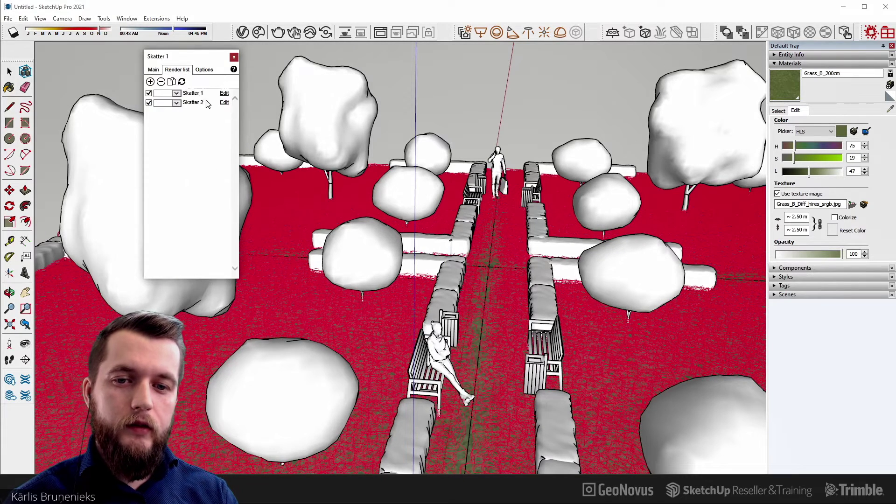
{"action": "left_click", "coordinate": [224, 103]}
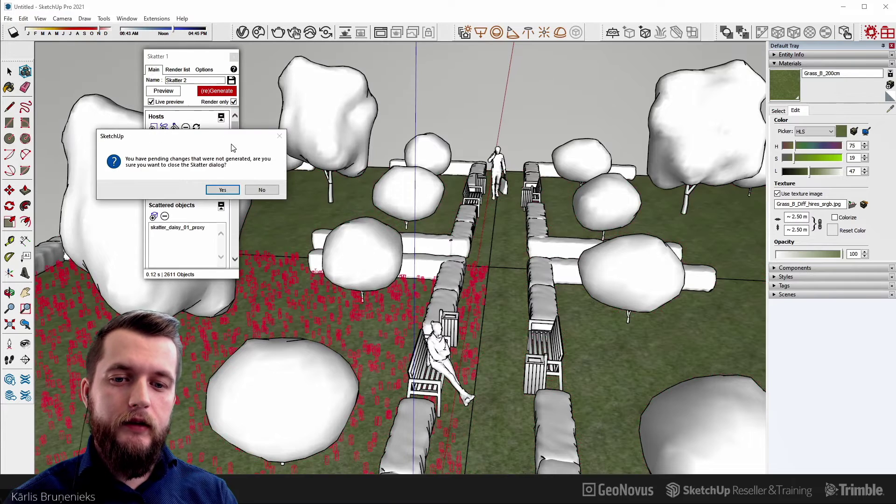
{"action": "left_click", "coordinate": [222, 190]}
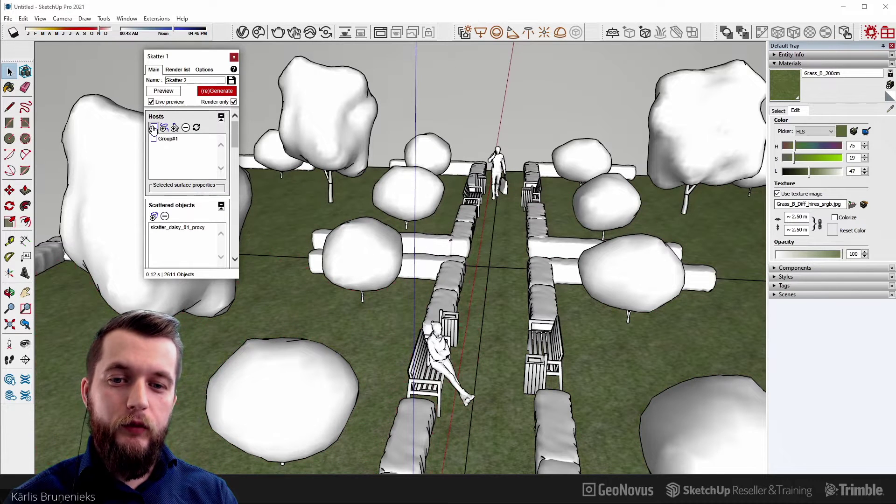
{"action": "left_click", "coordinate": [153, 128]}
{"action": "left_click", "coordinate": [340, 212]}
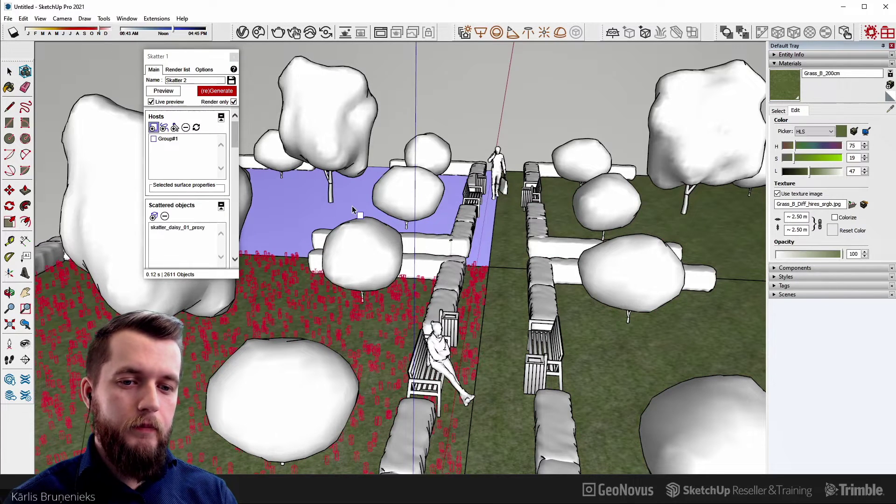
{"action": "left_click", "coordinate": [564, 225]}
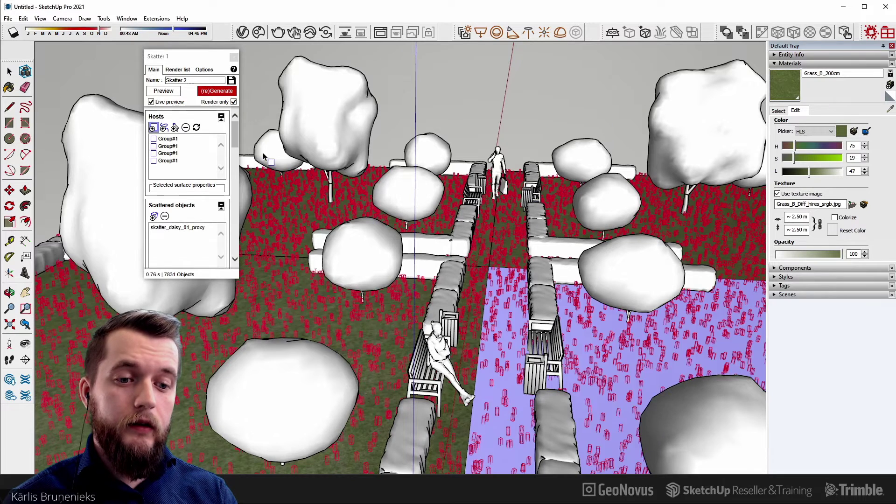
{"action": "left_click", "coordinate": [589, 337]}
{"action": "left_click", "coordinate": [216, 92]}
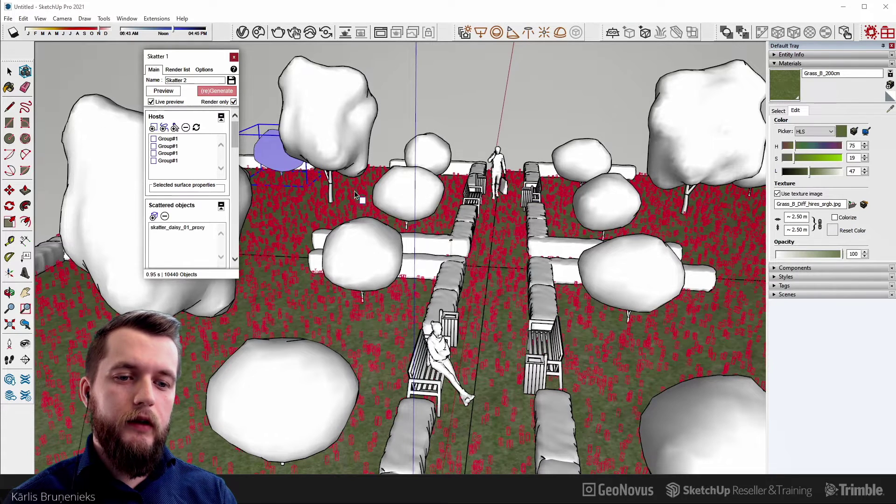
{"action": "left_click", "coordinate": [234, 56]}
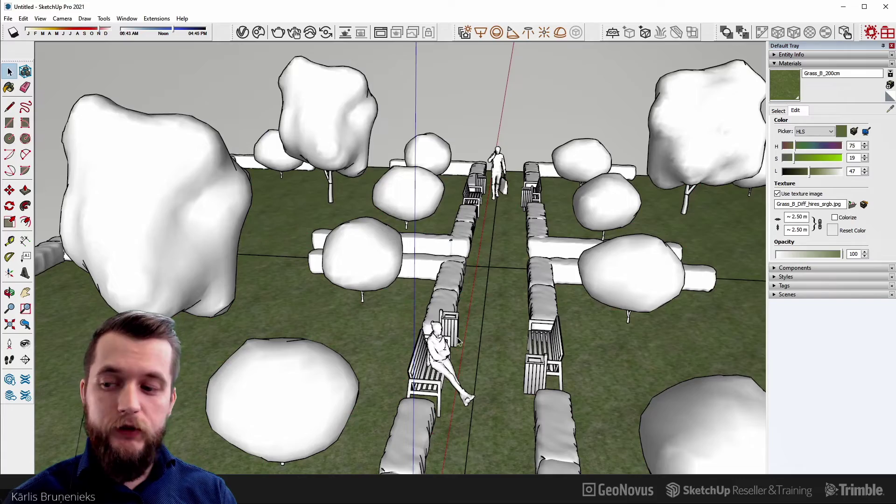
{"action": "mouse_move", "coordinate": [459, 342]}
{"action": "middle_mouse_down"}
{"action": "mouse_move", "coordinate": [486, 296]}
{"action": "mouse_move", "coordinate": [453, 270]}
{"action": "mouse_move", "coordinate": [396, 172]}
{"action": "middle_mouse_up"}
Step: Render the park with grass and daisies in V-Ray, stop it, and close the frame buffer
{"action": "scroll", "coordinate": [485, 297], "scroll_direction": "up", "scroll_amount": 5}
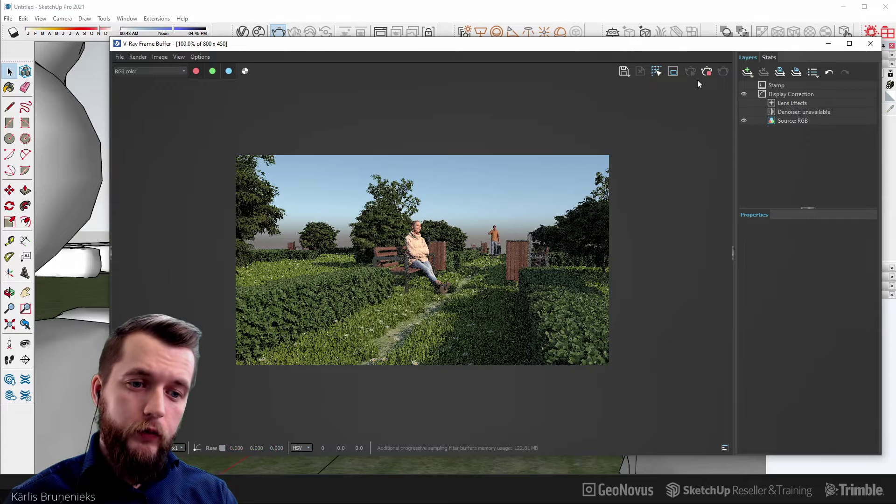
{"action": "left_click", "coordinate": [706, 71]}
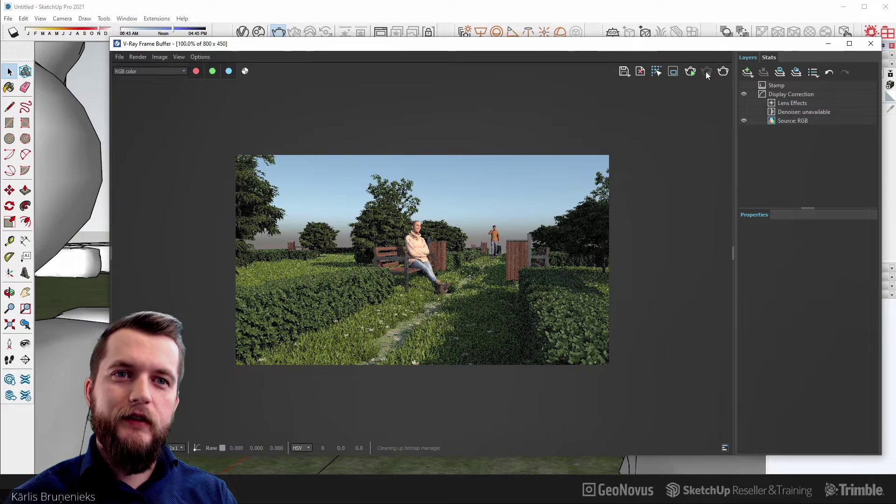
{"action": "left_click", "coordinate": [869, 48]}
Step: Import the Day 034 sky HDRI from Chaos Cosmos
{"action": "left_click", "coordinate": [261, 32]}
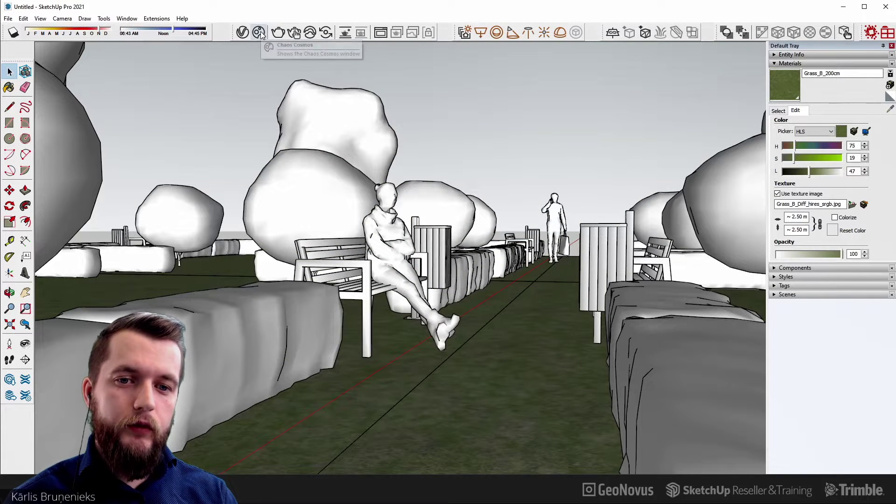
{"action": "left_click", "coordinate": [448, 86]}
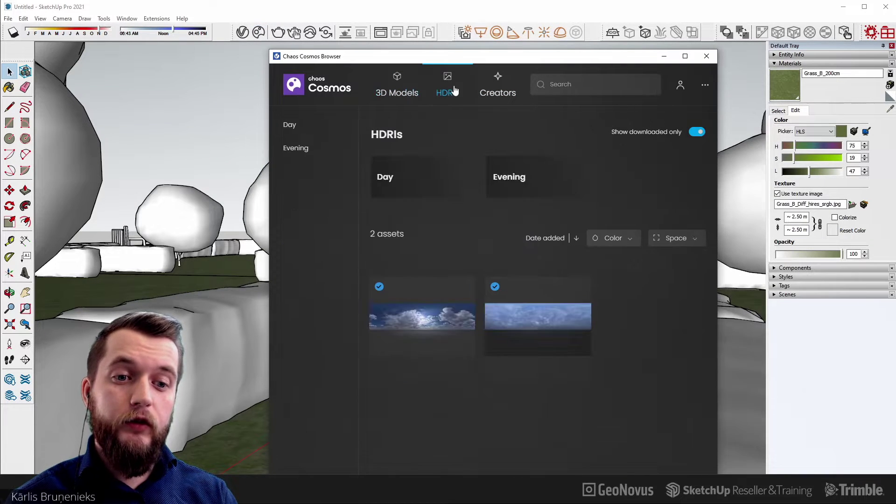
{"action": "mouse_move", "coordinate": [422, 322]}
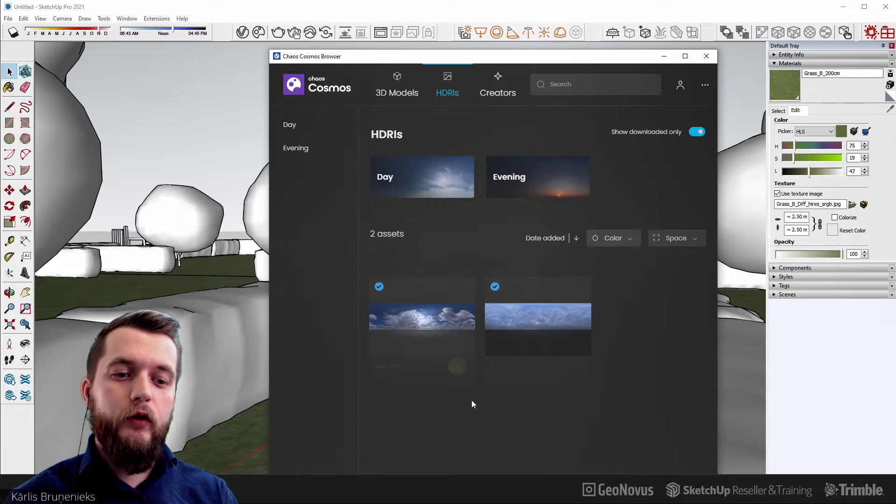
{"action": "left_click", "coordinate": [458, 370]}
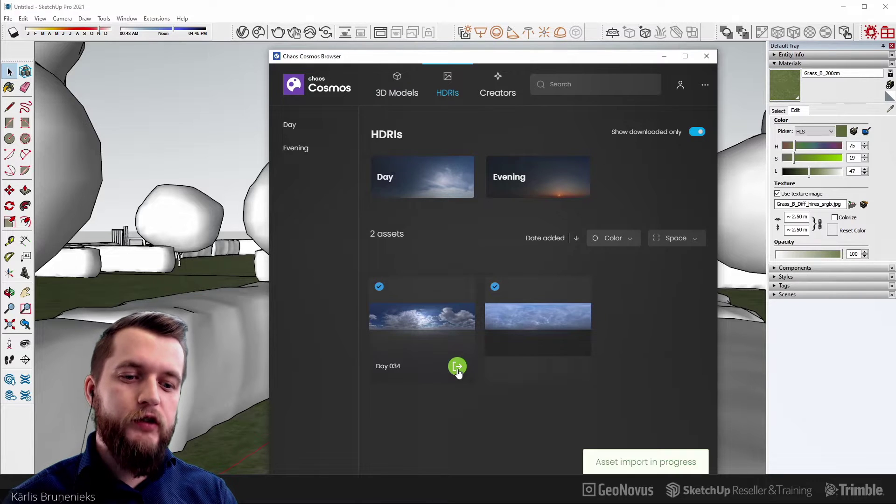
{"action": "left_click", "coordinate": [706, 57]}
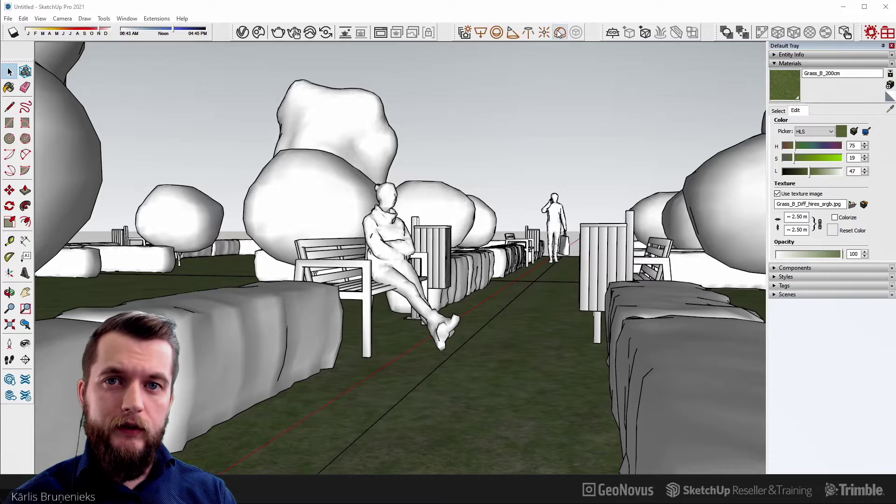
Step: Place a V-Ray Dome Light in the park and open the V-Ray Asset Editor
{"action": "left_click", "coordinate": [560, 32]}
{"action": "left_click", "coordinate": [471, 391]}
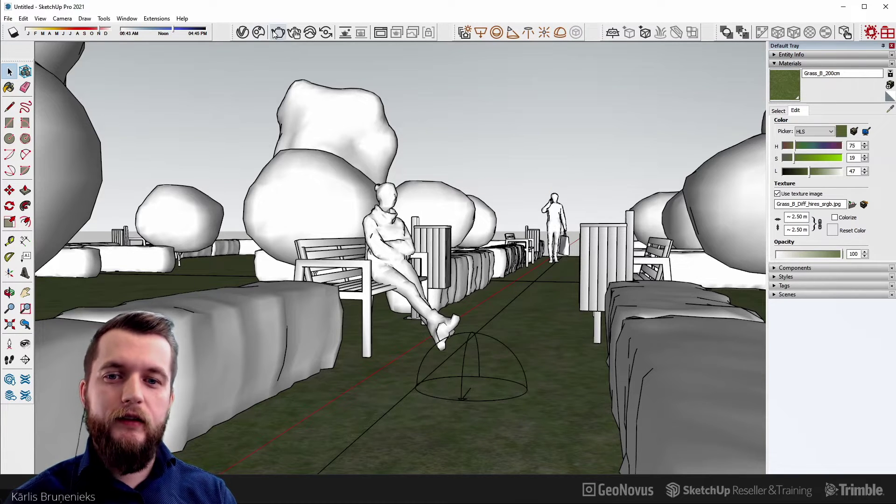
{"action": "left_click", "coordinate": [260, 33]}
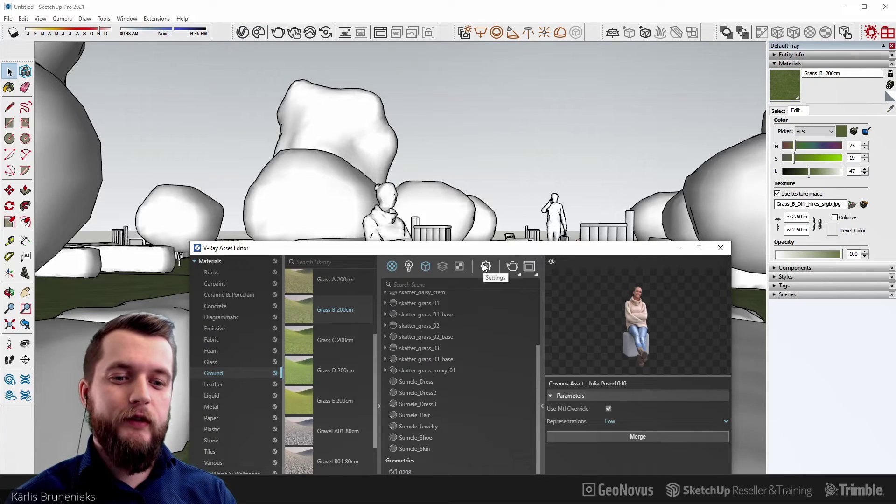
Step: Copy the Day 034 texture from the Asset Editor's textures list
{"action": "left_click", "coordinate": [459, 266]}
{"action": "left_click_drag", "start_coordinate": [448, 248], "coordinate": [446, 136]}
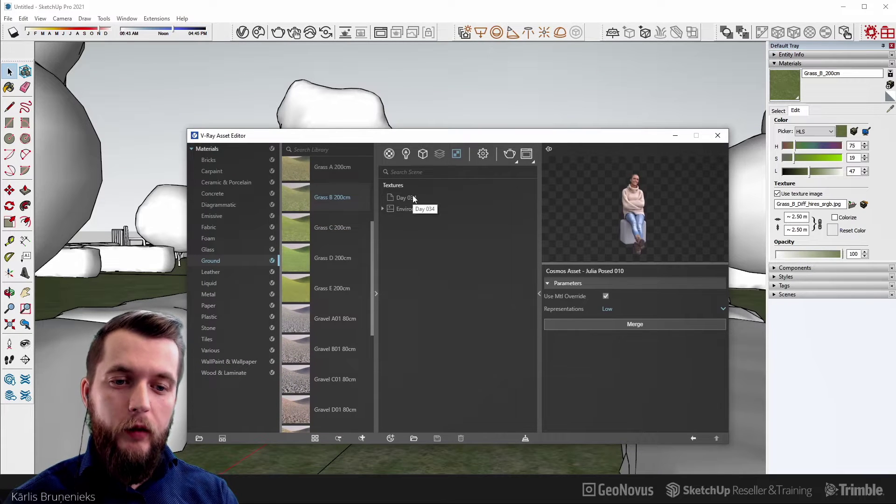
{"action": "left_click", "coordinate": [412, 197]}
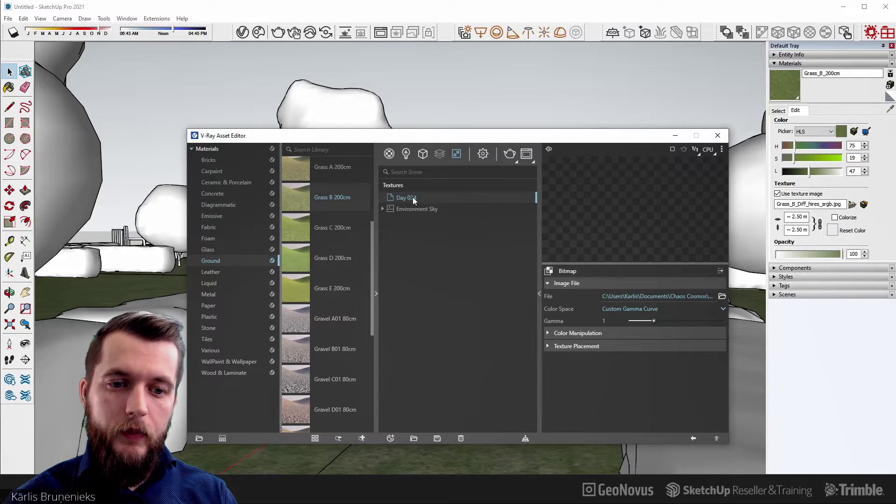
{"action": "right_click", "coordinate": [413, 197]}
{"action": "left_click", "coordinate": [419, 206]}
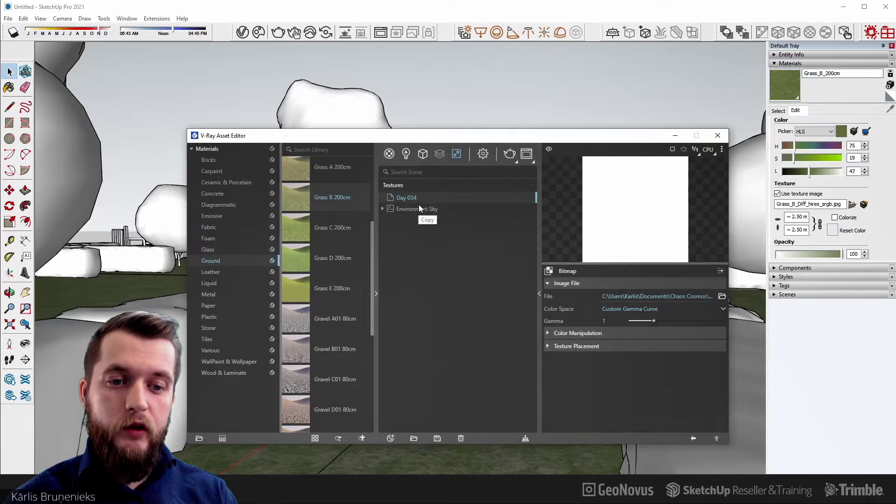
Step: Paste the Day 034 texture as a copy into the Dome Light's Color/Texture HDR slot
{"action": "left_click", "coordinate": [406, 154]}
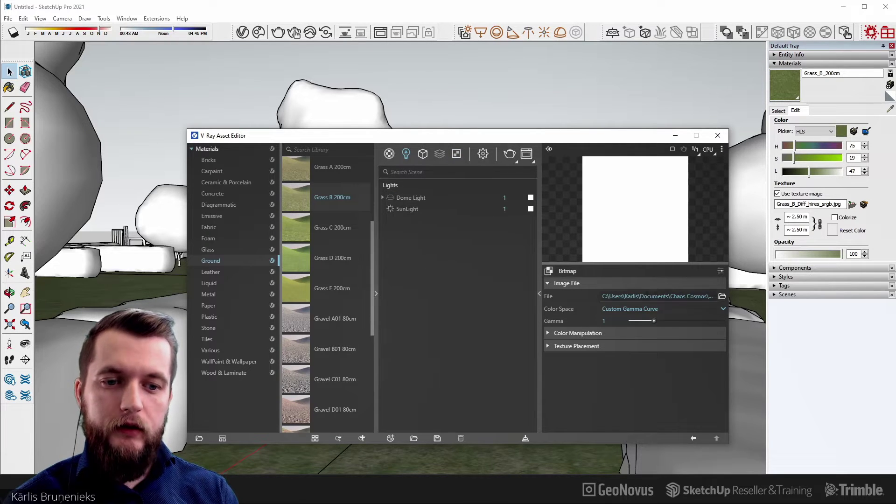
{"action": "left_click", "coordinate": [413, 200]}
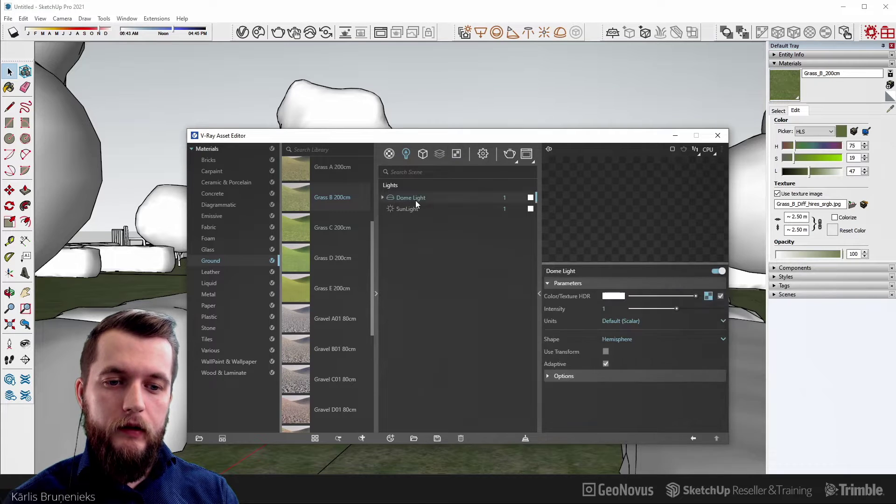
{"action": "right_click", "coordinate": [709, 298]}
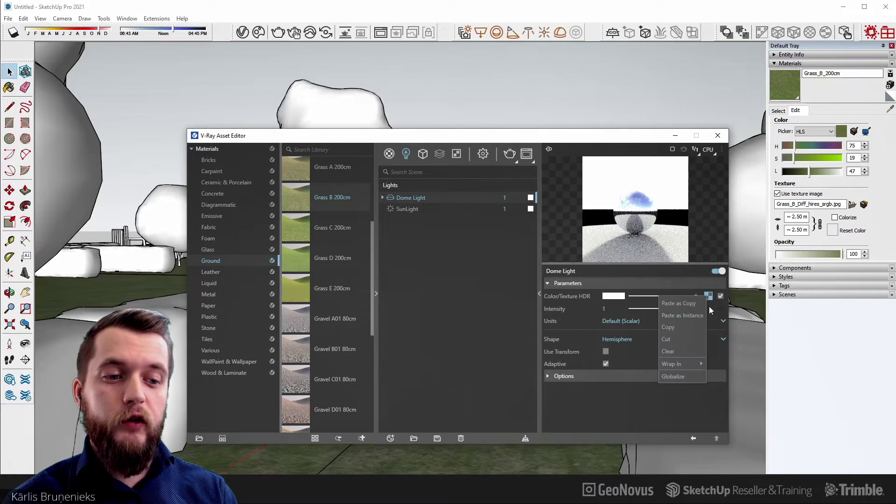
{"action": "left_click", "coordinate": [682, 304]}
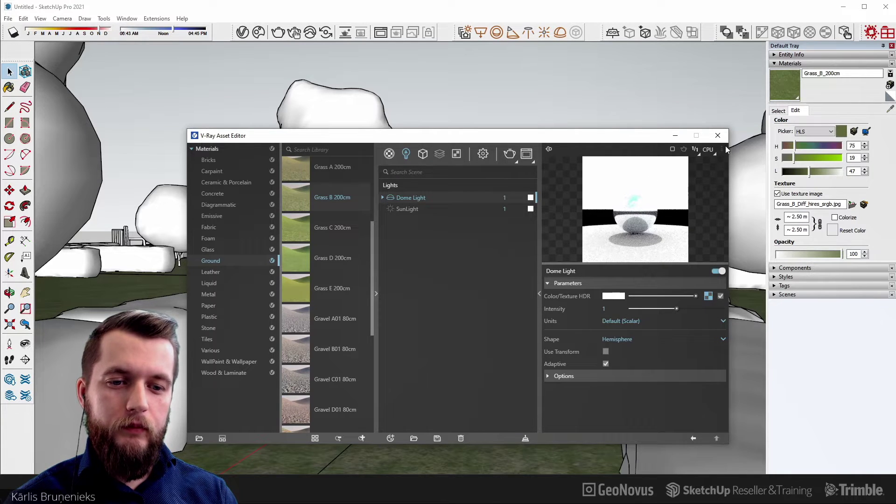
Step: Switch V-Ray to the CUDA engine, set image width to 1500 (844 high), and render
{"action": "left_click", "coordinate": [483, 154]}
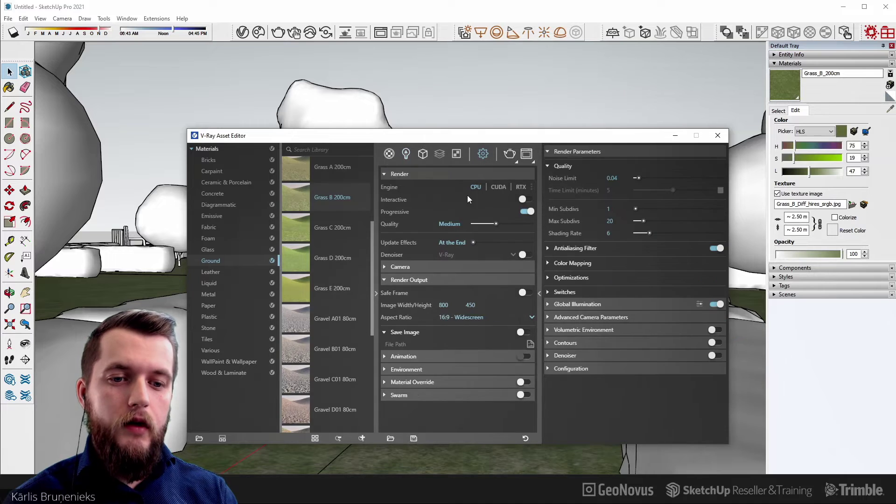
{"action": "left_click", "coordinate": [498, 187]}
{"action": "left_click", "coordinate": [444, 304]}
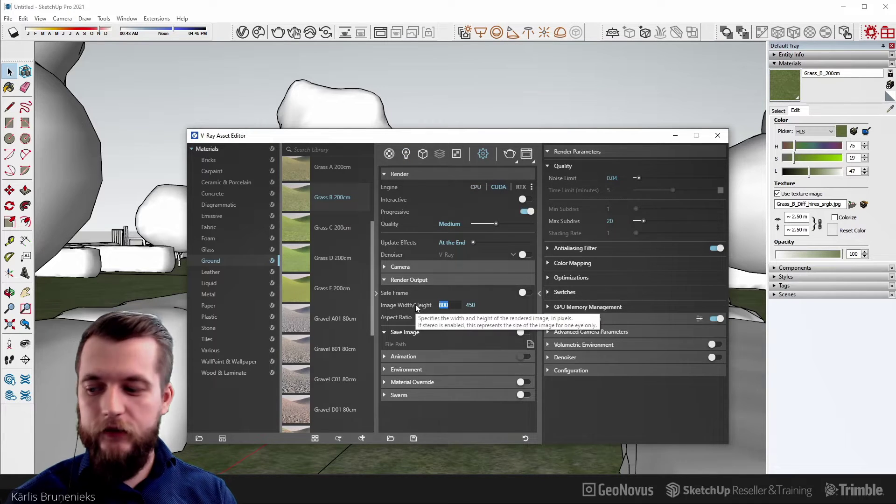
{"action": "type", "text": "1500"}
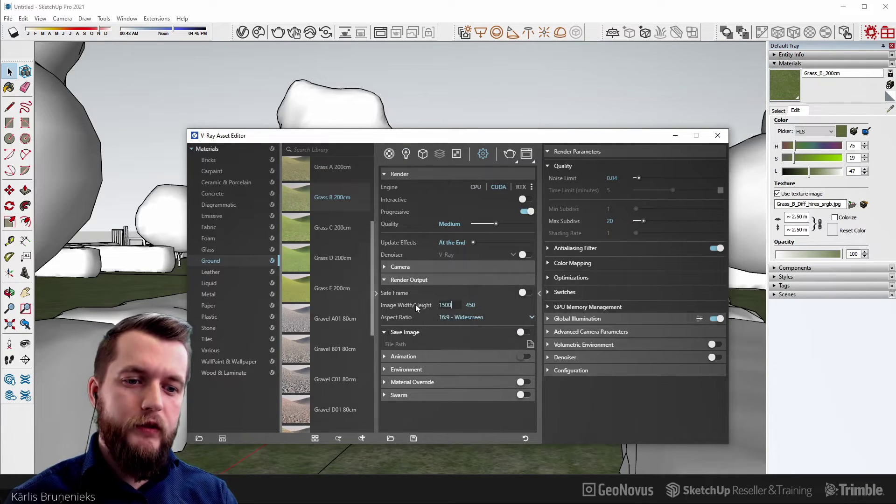
{"action": "key", "text": "Tab"}
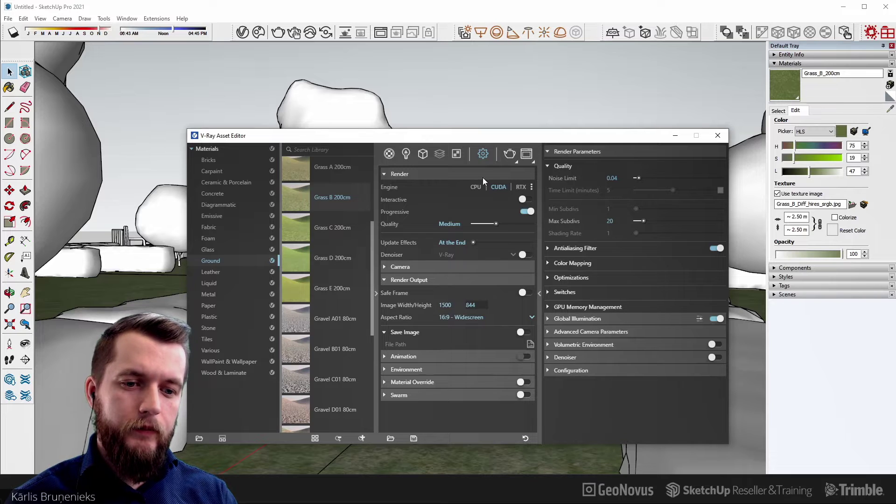
{"action": "left_click", "coordinate": [513, 154]}
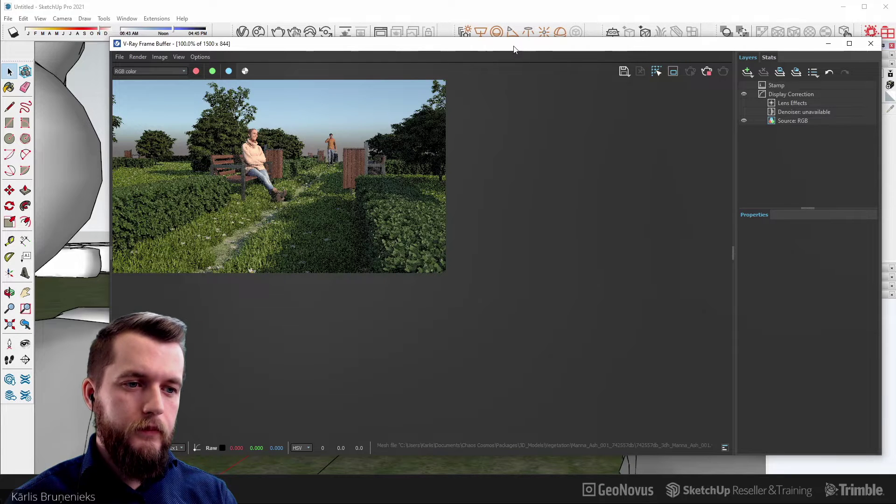
Step: Shift the V-Ray Frame Buffer window slightly up and left while the render finishes
{"action": "left_click_drag", "start_coordinate": [514, 48], "coordinate": [495, 42]}
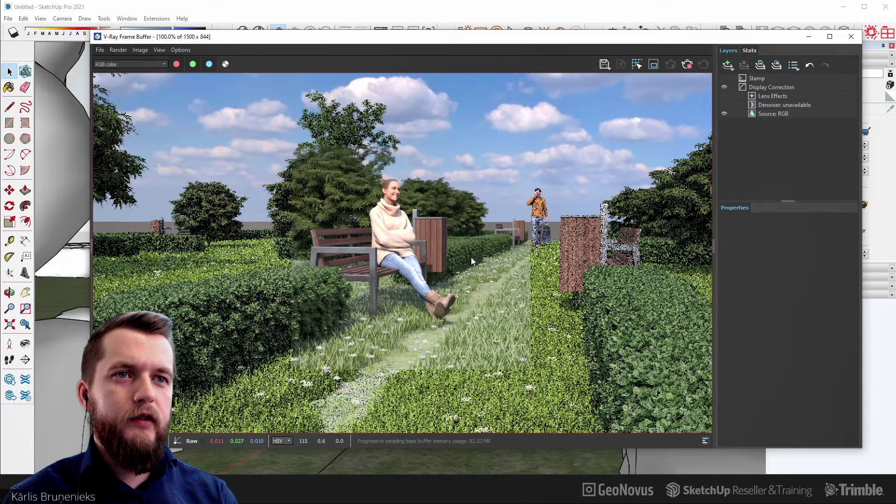
Step: Add an Exposure layer set to exposure 0.291, highlight burn 0.694, contrast 0.146
{"action": "right_click", "coordinate": [772, 101]}
{"action": "mouse_move", "coordinate": [793, 152]}
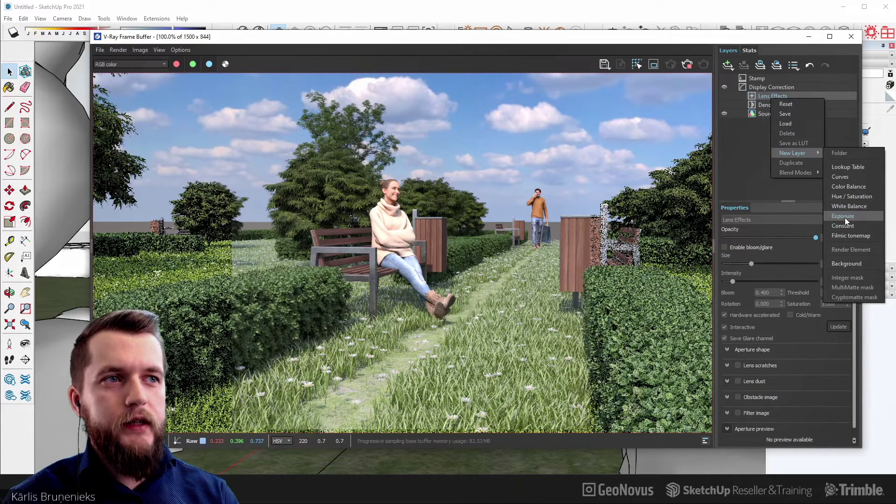
{"action": "left_click", "coordinate": [845, 216]}
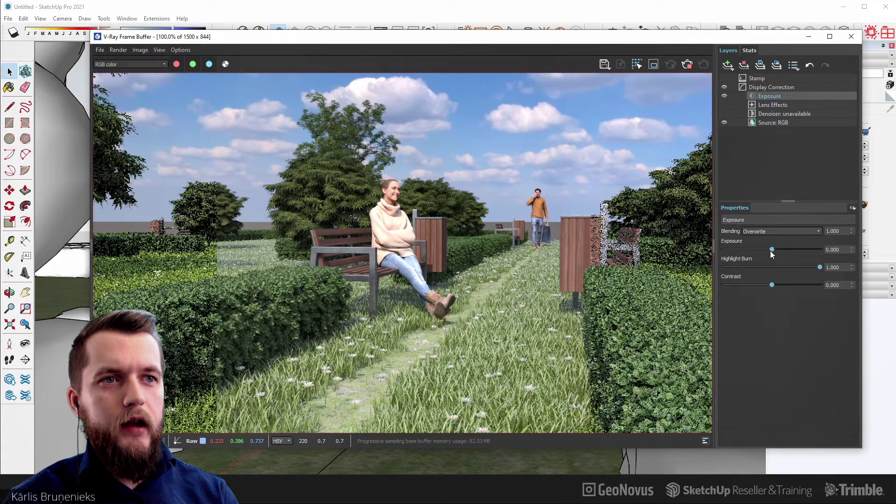
{"action": "left_click_drag", "start_coordinate": [772, 285], "coordinate": [782, 285]}
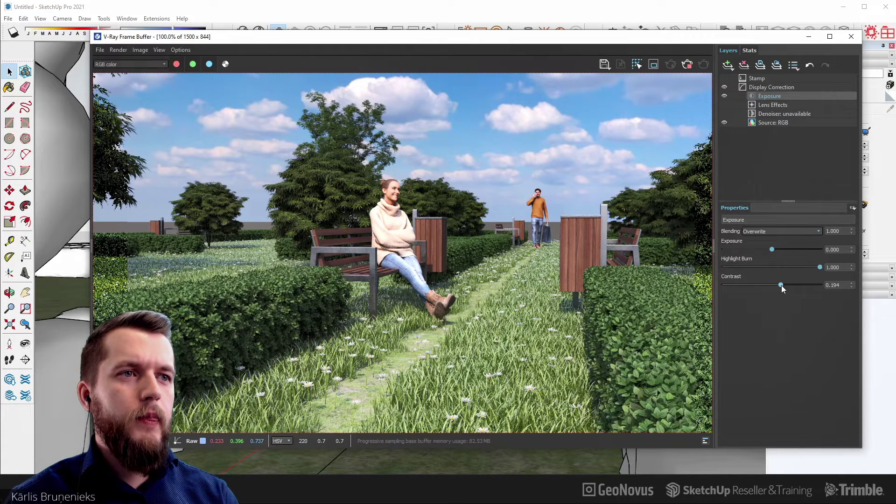
{"action": "left_click_drag", "start_coordinate": [780, 285], "coordinate": [779, 285]}
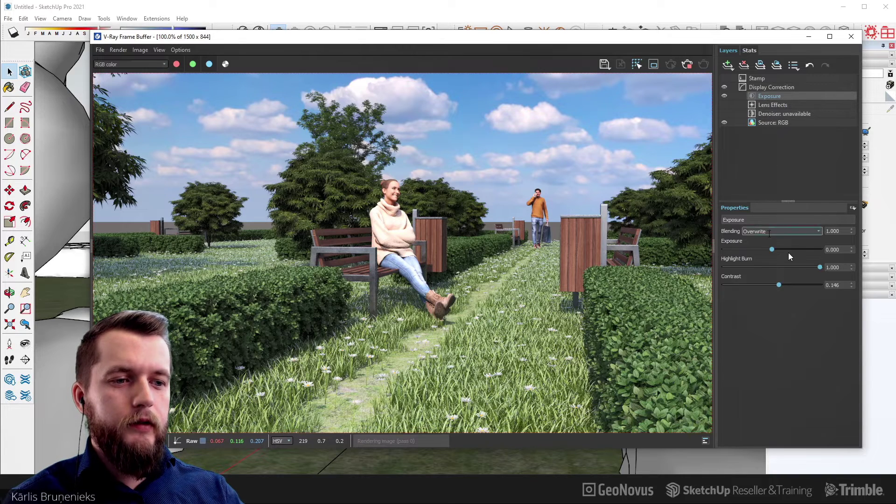
{"action": "left_click_drag", "start_coordinate": [772, 250], "coordinate": [775, 250]}
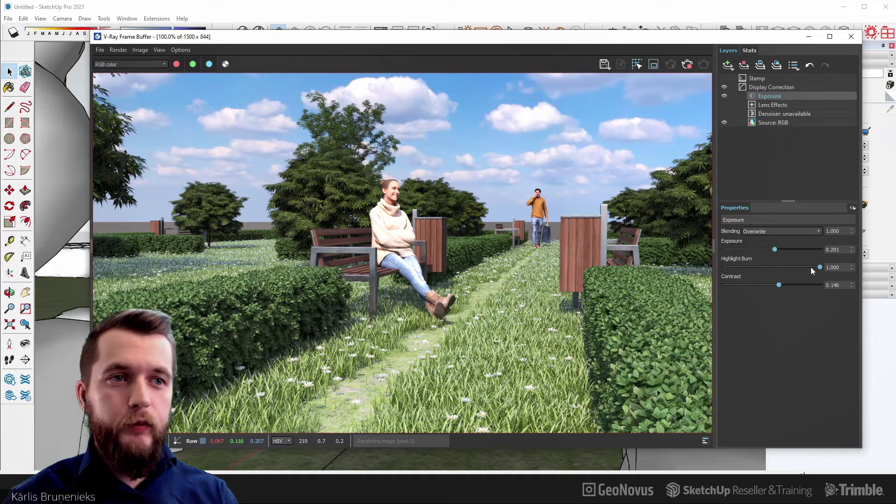
{"action": "left_click_drag", "start_coordinate": [820, 268], "coordinate": [797, 269]}
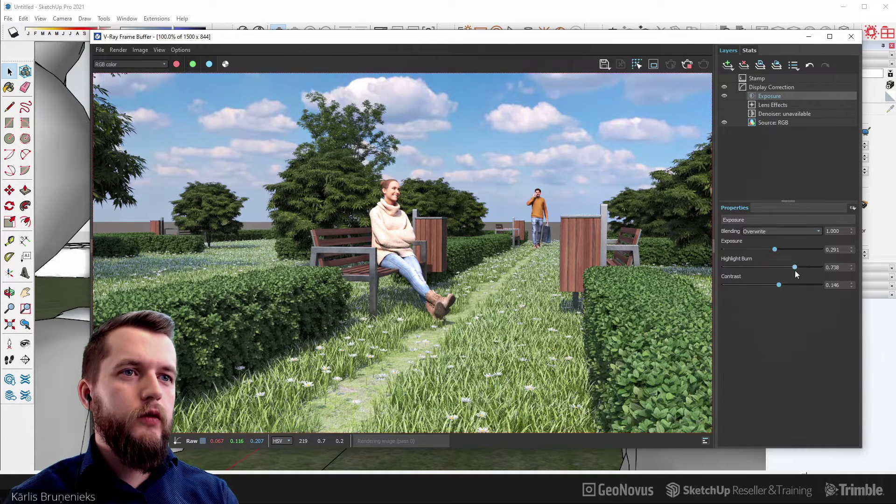
{"action": "left_click_drag", "start_coordinate": [788, 274], "coordinate": [792, 274]}
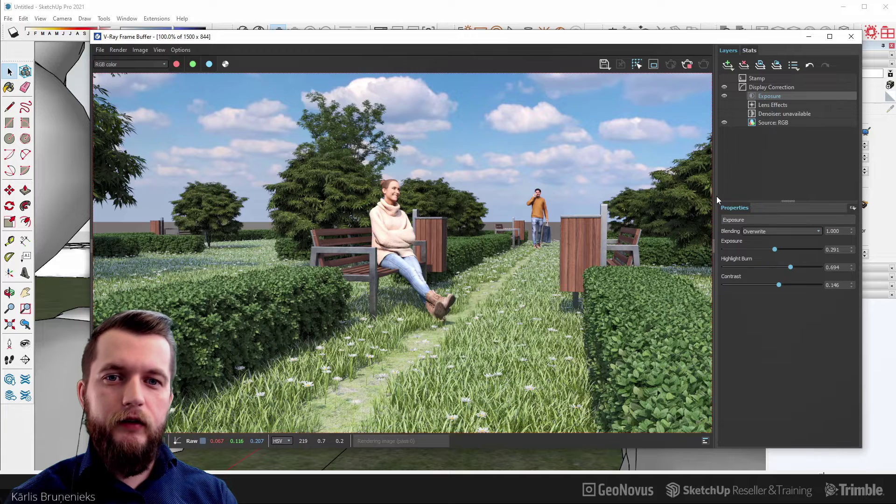
Step: Add a White Balance layer under Lens Effects and warm its temperature to about 7553
{"action": "left_click", "coordinate": [769, 109]}
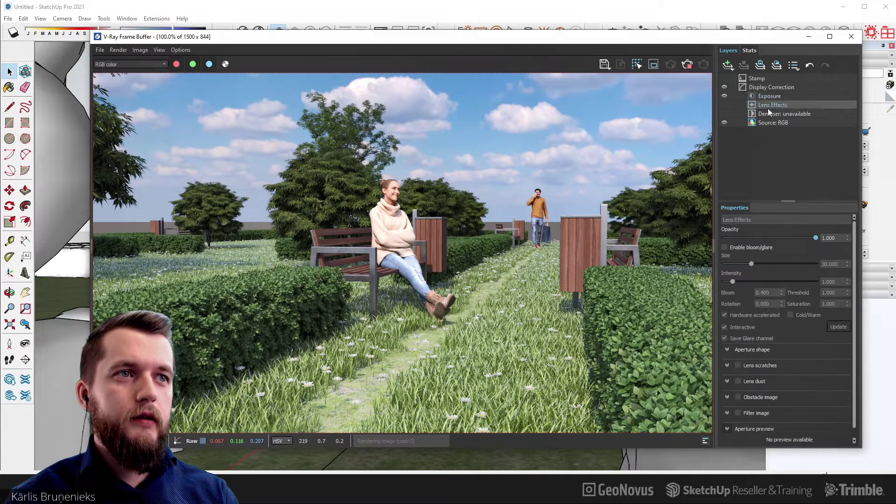
{"action": "right_click", "coordinate": [768, 108]}
{"action": "mouse_move", "coordinate": [790, 164]}
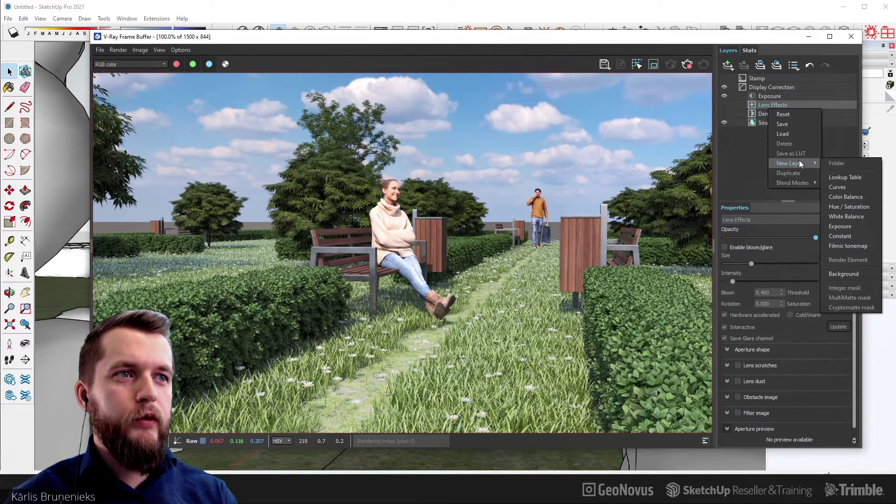
{"action": "left_click", "coordinate": [844, 216]}
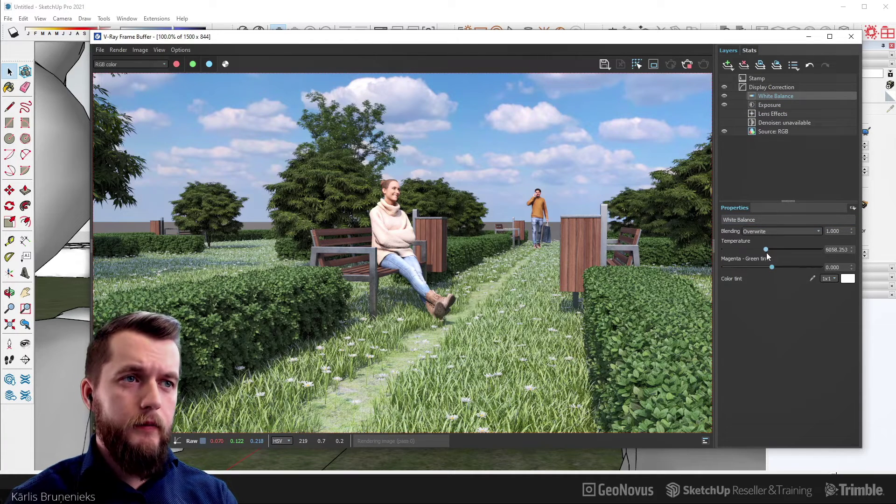
{"action": "mouse_move", "coordinate": [770, 255]}
{"action": "left_mouse_down"}
{"action": "mouse_move", "coordinate": [789, 260]}
{"action": "mouse_move", "coordinate": [780, 258]}
{"action": "left_mouse_up"}
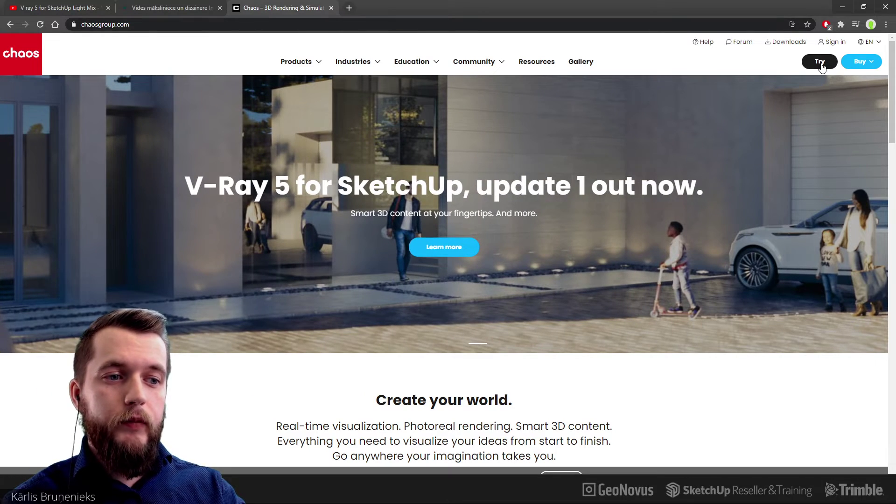
Step: Browse the Chaos free V-Ray trials page, then switch to the interior design site tab
{"action": "left_click", "coordinate": [821, 62]}
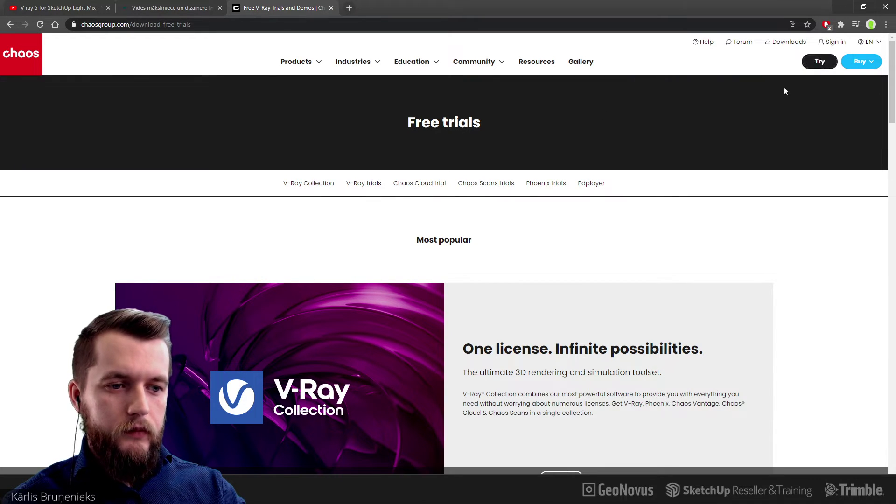
{"action": "scroll", "coordinate": [674, 154], "scroll_direction": "down", "scroll_amount": 5}
{"action": "scroll", "coordinate": [674, 159], "scroll_direction": "down", "scroll_amount": 3}
{"action": "scroll", "coordinate": [674, 166], "scroll_direction": "down", "scroll_amount": 3}
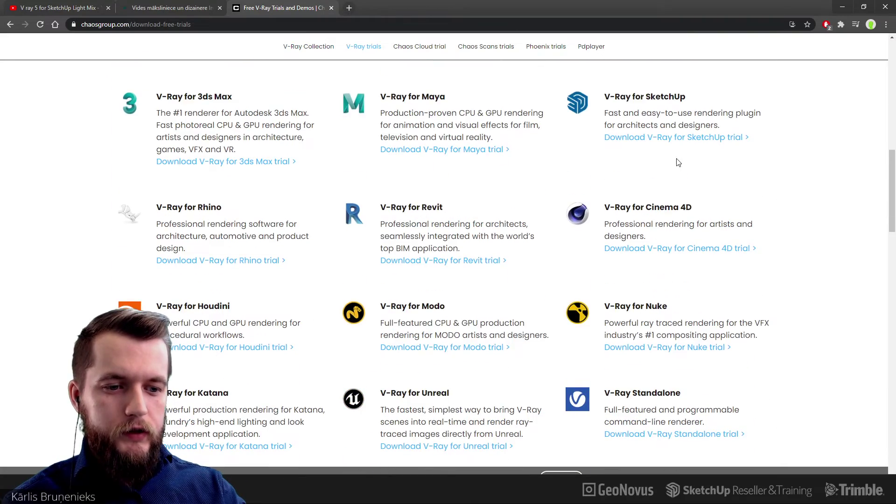
{"action": "scroll", "coordinate": [680, 163], "scroll_direction": "down", "scroll_amount": 3}
{"action": "scroll", "coordinate": [747, 306], "scroll_direction": "up", "scroll_amount": 3}
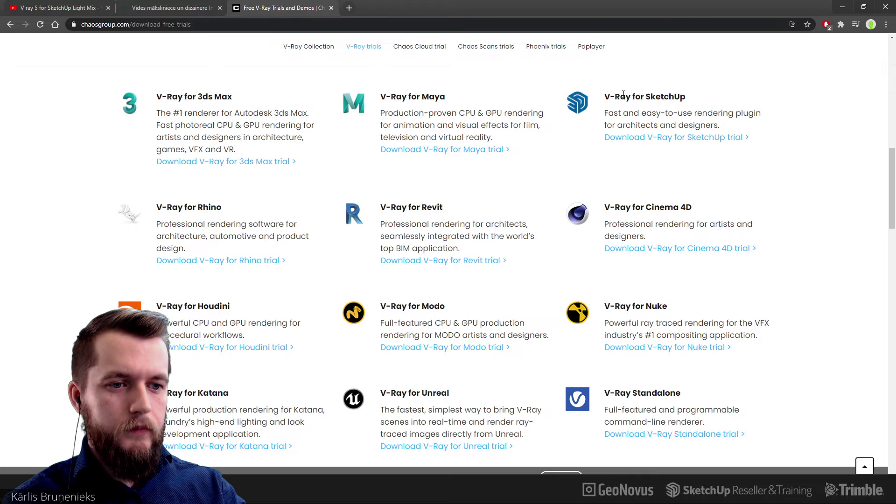
{"action": "scroll", "coordinate": [624, 94], "scroll_direction": "up", "scroll_amount": 2}
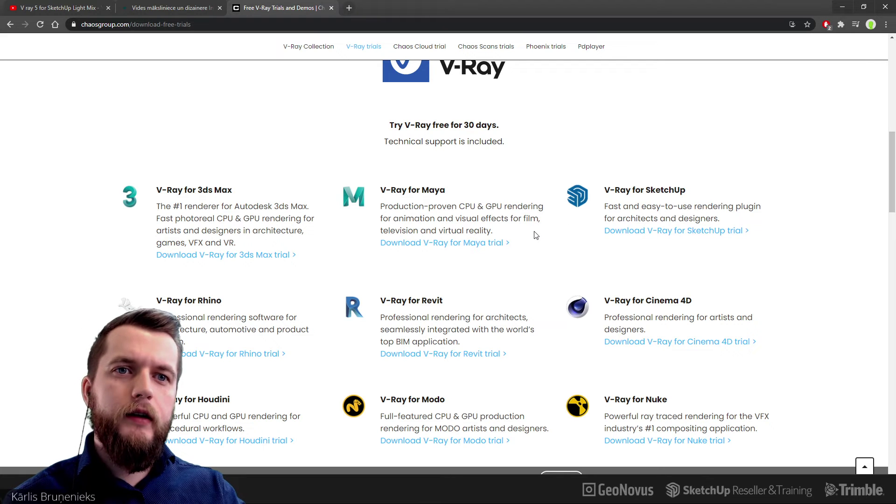
{"action": "scroll", "coordinate": [467, 196], "scroll_direction": "up", "scroll_amount": 1}
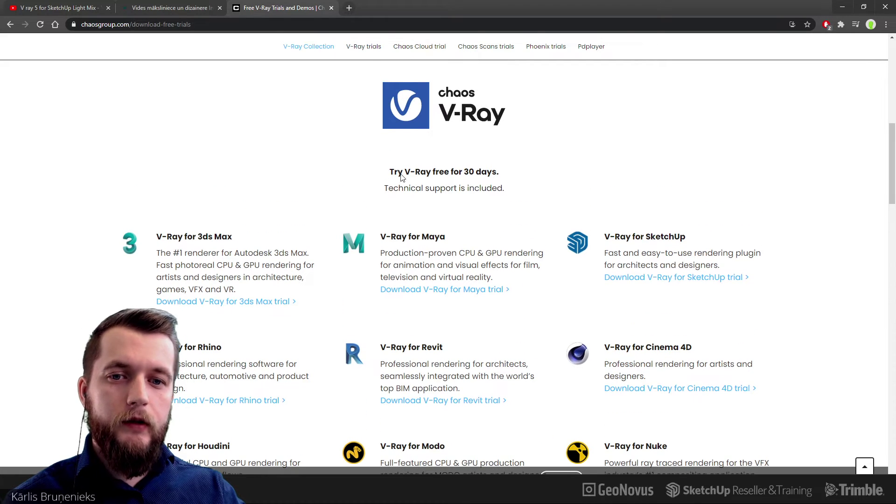
{"action": "left_click", "coordinate": [166, 12]}
Step: Scroll the lapinastelpa.lv page to the 'Interjera dizaina pakalpojumi' gallery
{"action": "scroll", "coordinate": [156, 213], "scroll_direction": "up", "scroll_amount": 1}
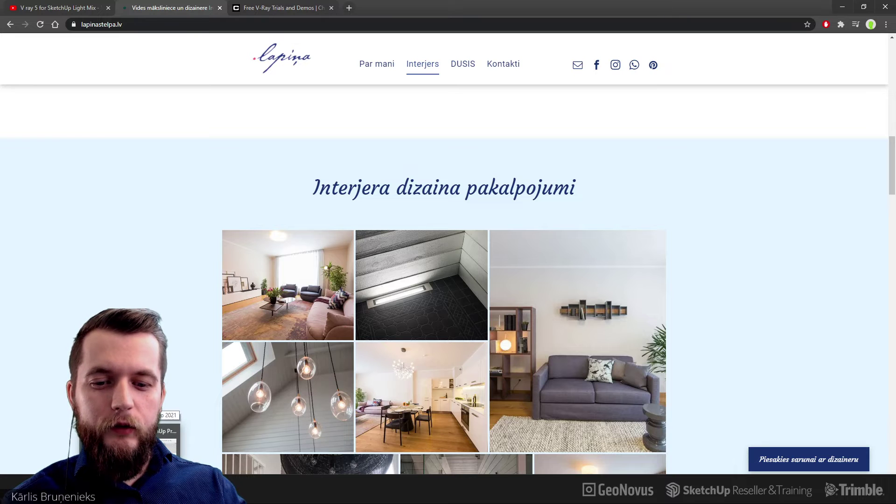
Step: Close the V-Ray Asset Editor, view Scene 7, then return to the Scene 3 living room
{"action": "left_click", "coordinate": [168, 434]}
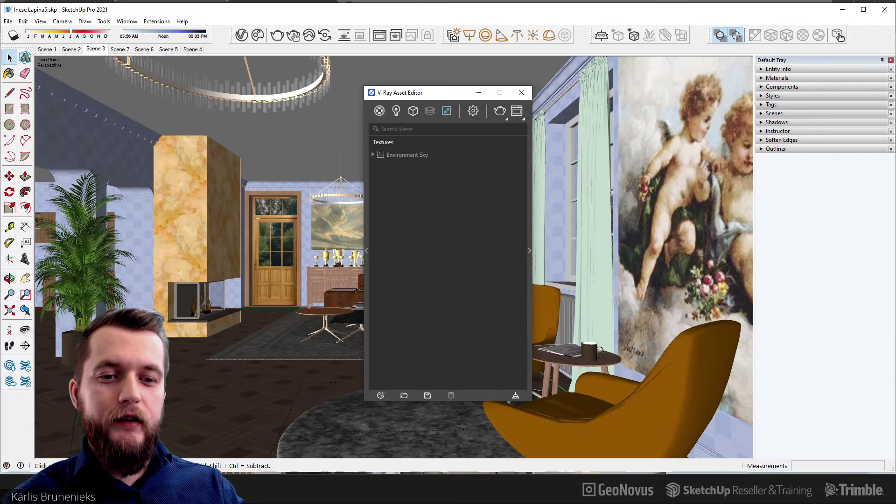
{"action": "left_click", "coordinate": [522, 93]}
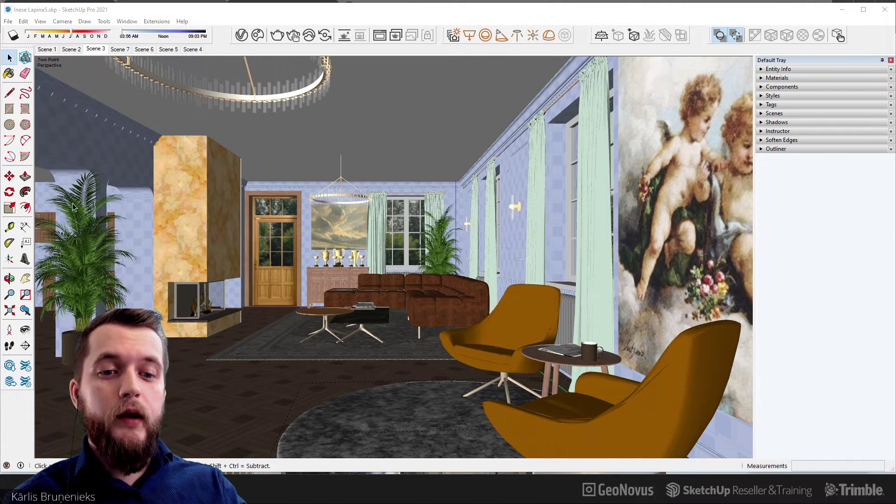
{"action": "left_click", "coordinate": [119, 50]}
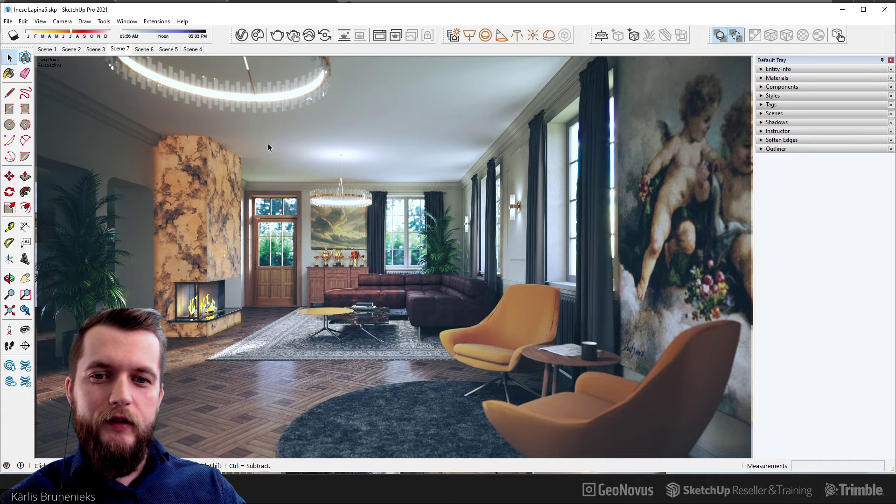
{"action": "left_click", "coordinate": [96, 49]}
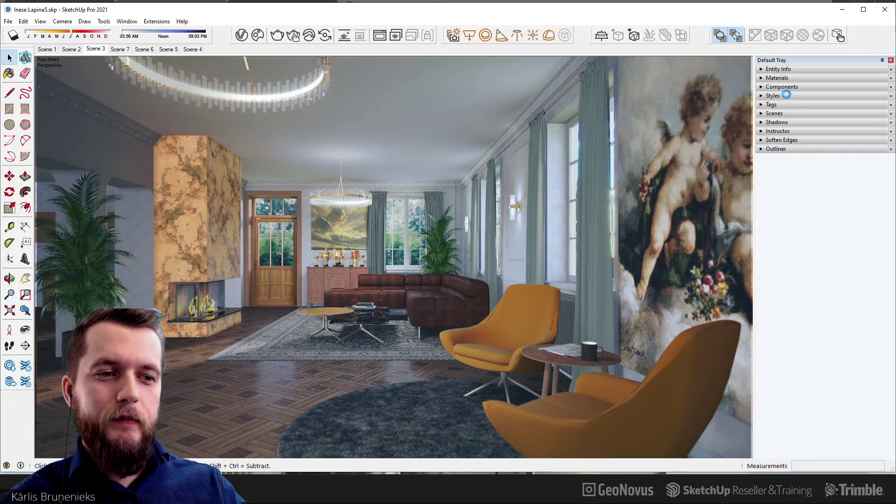
Step: Open the Styles panel and switch from Scene 3 to the photorealistic Scene 7 view
{"action": "left_click", "coordinate": [773, 96]}
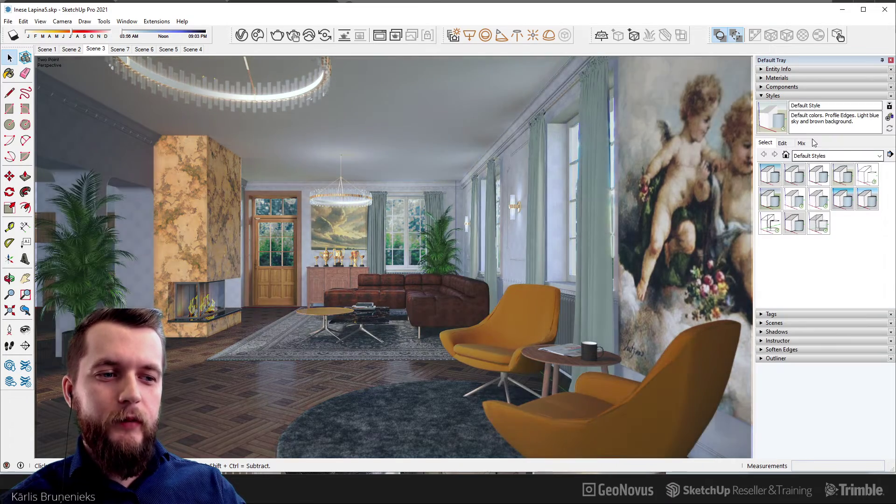
{"action": "left_click", "coordinate": [95, 49]}
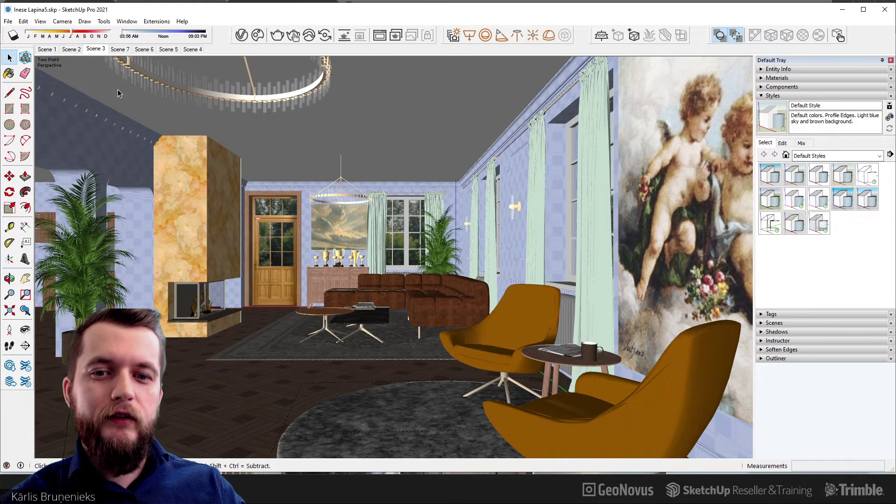
{"action": "left_click", "coordinate": [128, 49]}
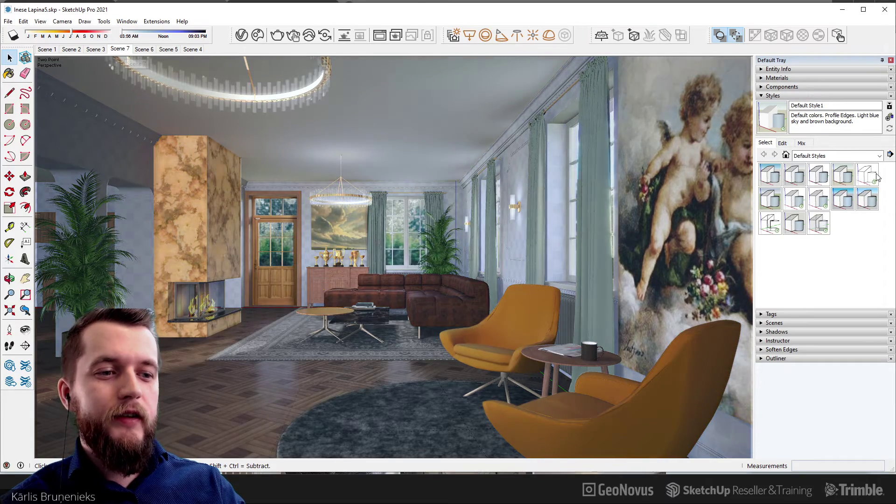
Step: Show the current style's Edit watermark settings listing Watermark1
{"action": "left_click", "coordinate": [789, 145]}
{"action": "left_click", "coordinate": [801, 155]}
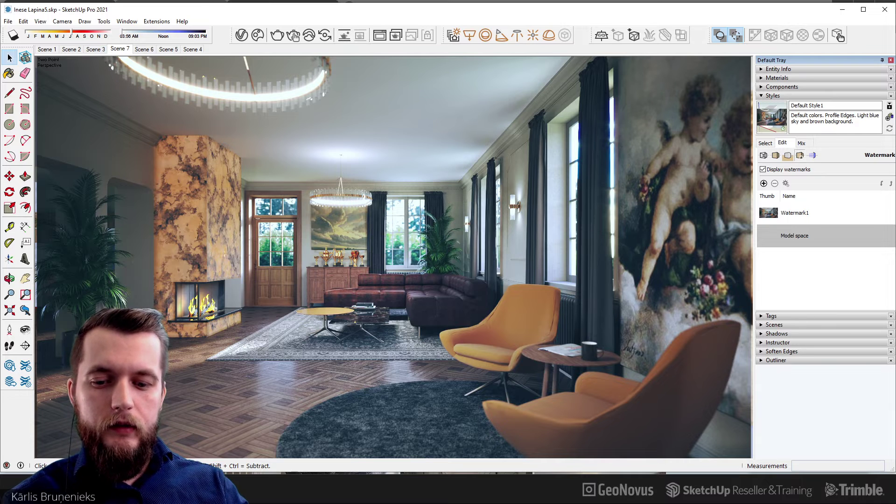
Step: Browse the lapinastelpa.lv interior design gallery, then go to the V-Ray Light Mix YouTube tab
{"action": "key", "text": "alt+Tab"}
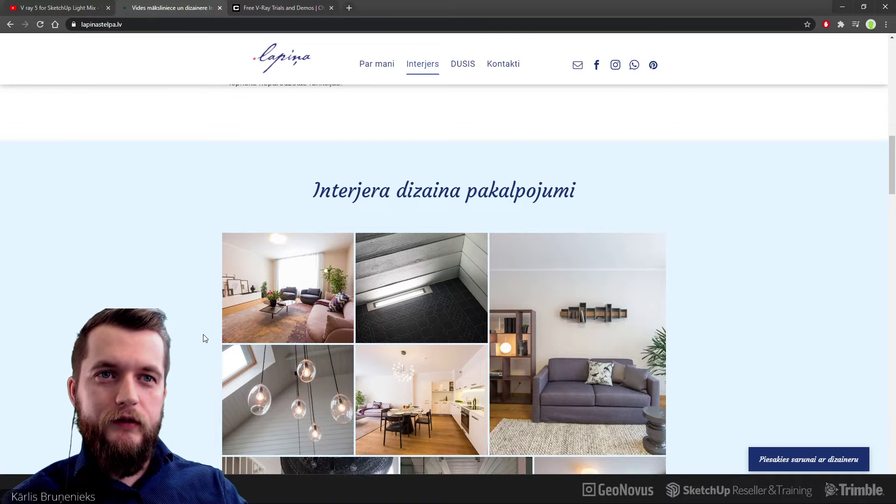
{"action": "scroll", "coordinate": [204, 334], "scroll_direction": "up", "scroll_amount": 1}
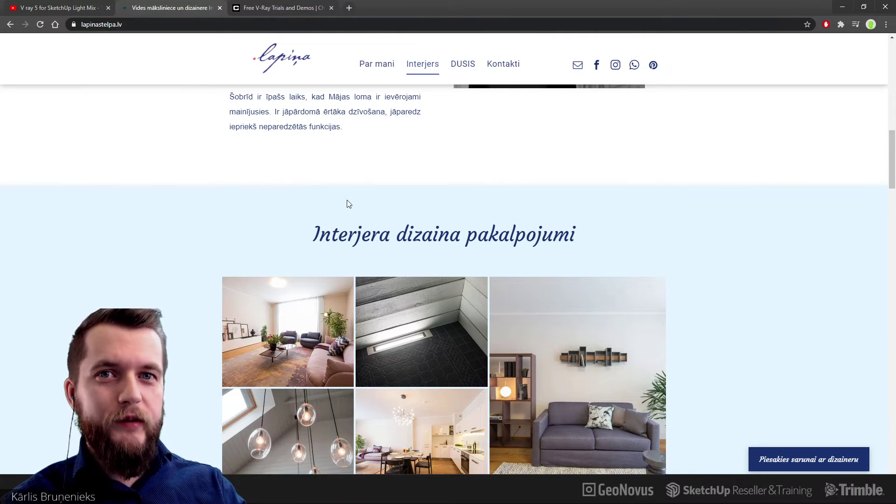
{"action": "scroll", "coordinate": [539, 195], "scroll_direction": "down", "scroll_amount": 1}
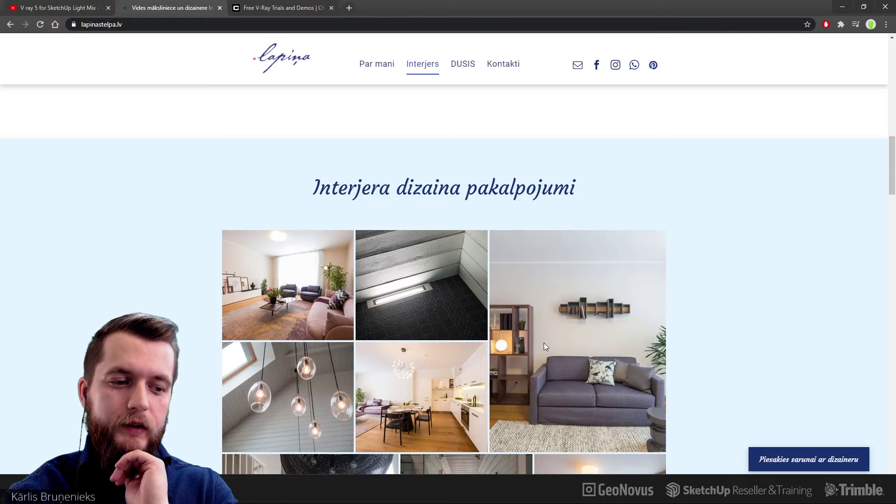
{"action": "left_click", "coordinate": [75, 10]}
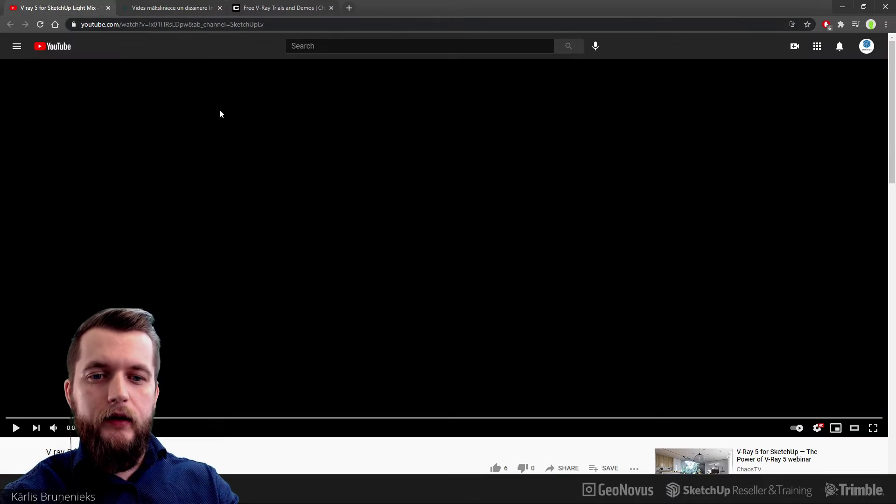
Step: Watch the 'V ray 5 for SketchUp Light Mix' video full screen, then return to SketchUp
{"action": "double_click", "coordinate": [517, 292]}
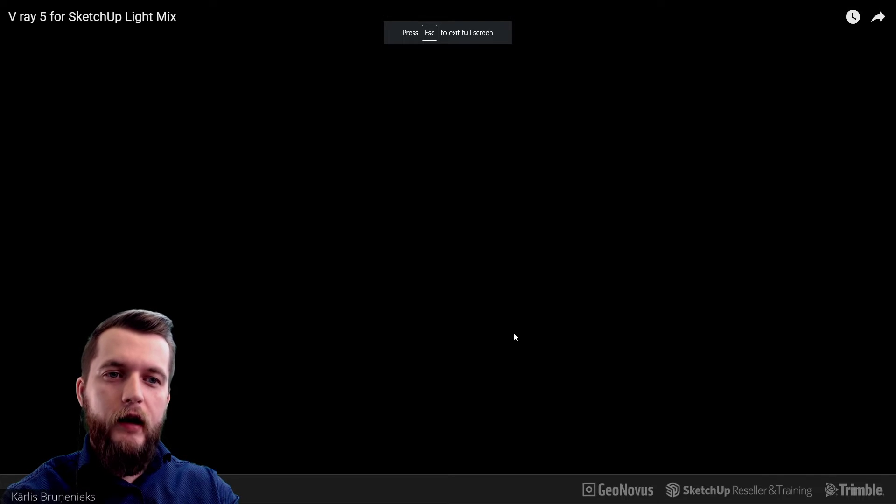
{"action": "left_click", "coordinate": [491, 344]}
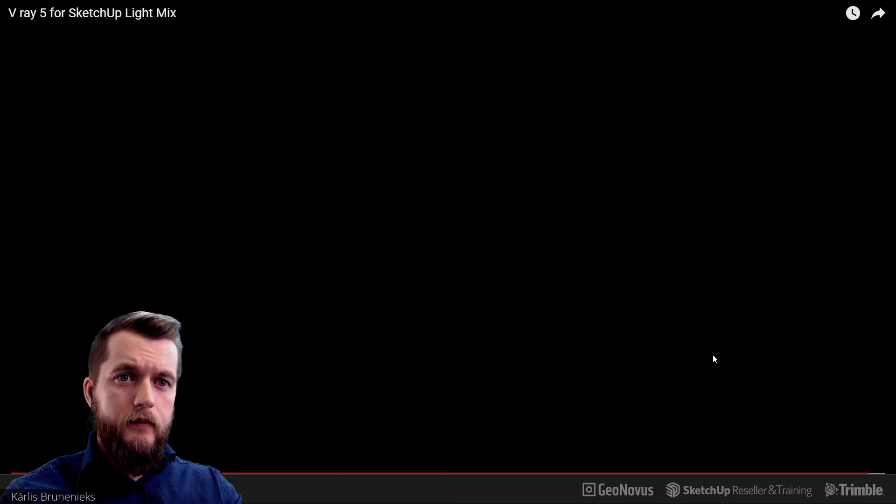
{"action": "key", "text": "Escape"}
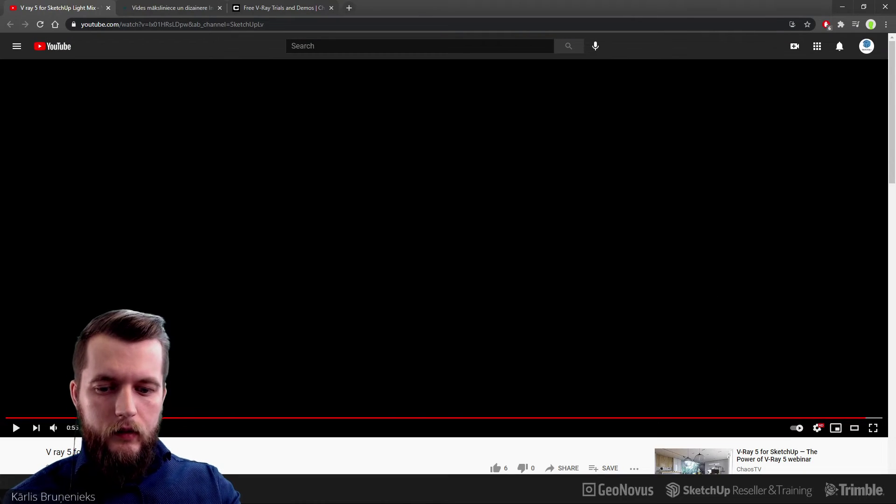
{"action": "key", "text": "alt+Tab"}
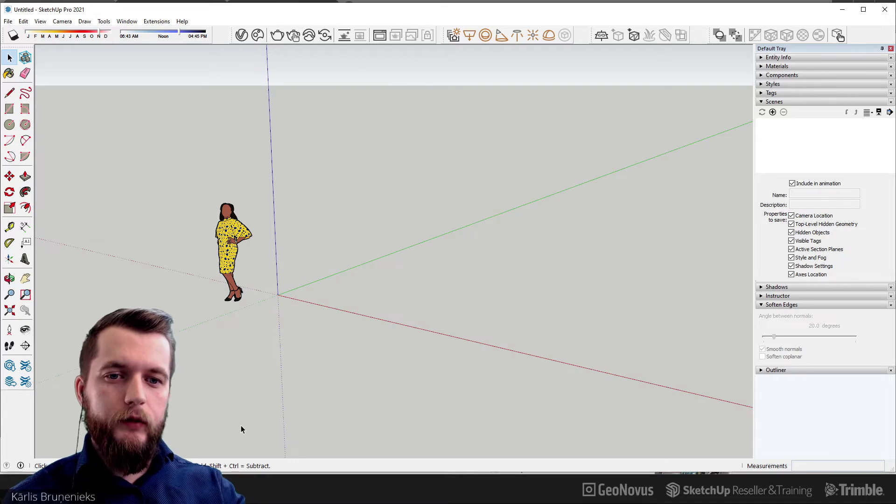
Step: Add a V-Ray infinite ground plane at the origin and a sphere light beside the figure
{"action": "scroll", "coordinate": [242, 427], "scroll_direction": "down", "scroll_amount": 1}
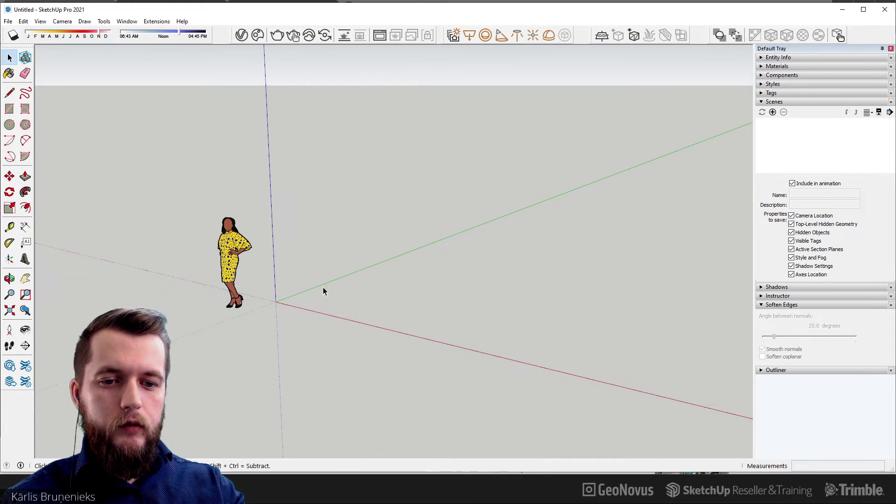
{"action": "left_click", "coordinate": [279, 299]}
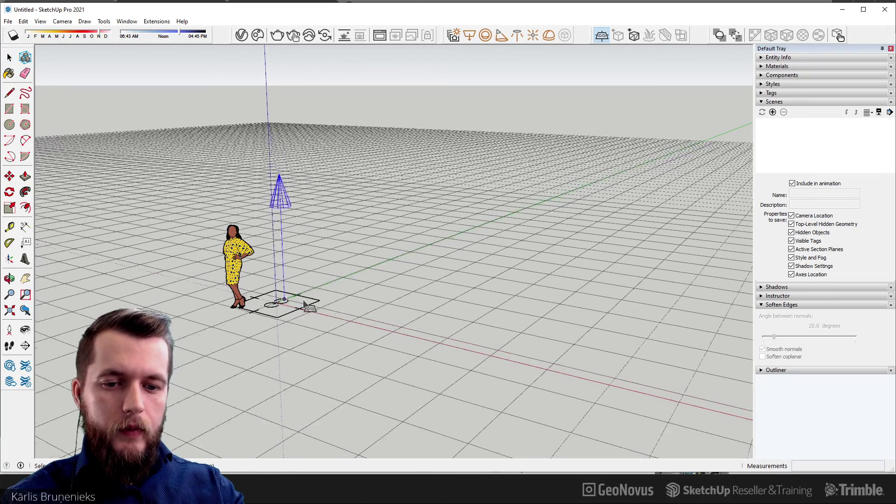
{"action": "key", "text": "space"}
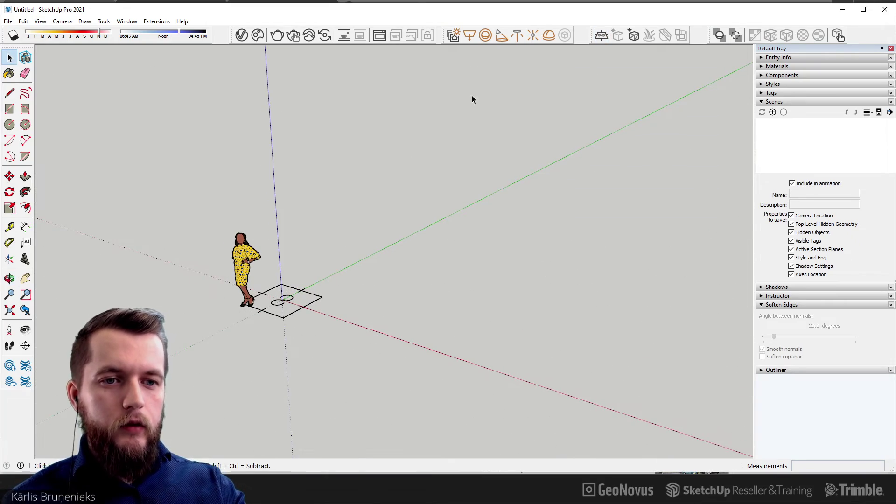
{"action": "left_click", "coordinate": [487, 35]}
{"action": "left_click", "coordinate": [414, 242]}
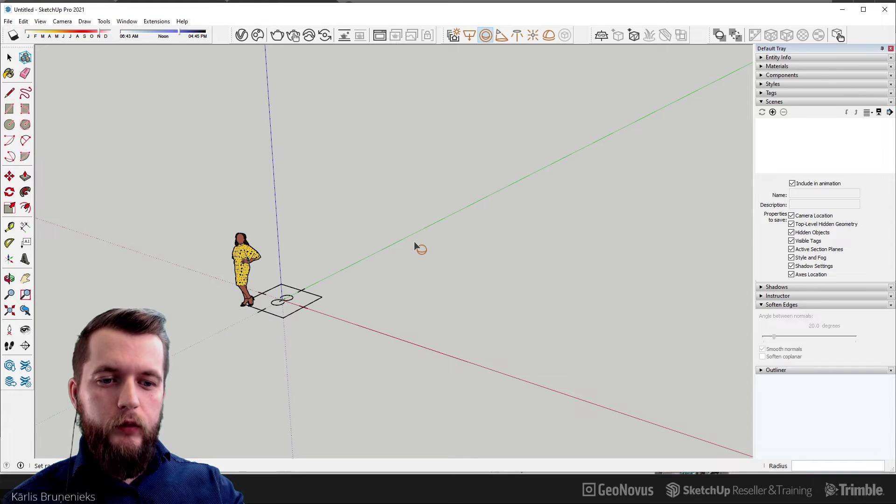
{"action": "left_click", "coordinate": [437, 252]}
Step: Place an upright V-Ray rectangle light beside the figure
{"action": "mouse_move", "coordinate": [537, 222]}
{"action": "middle_mouse_down"}
{"action": "mouse_move", "coordinate": [521, 189]}
{"action": "mouse_move", "coordinate": [522, 210]}
{"action": "middle_mouse_up"}
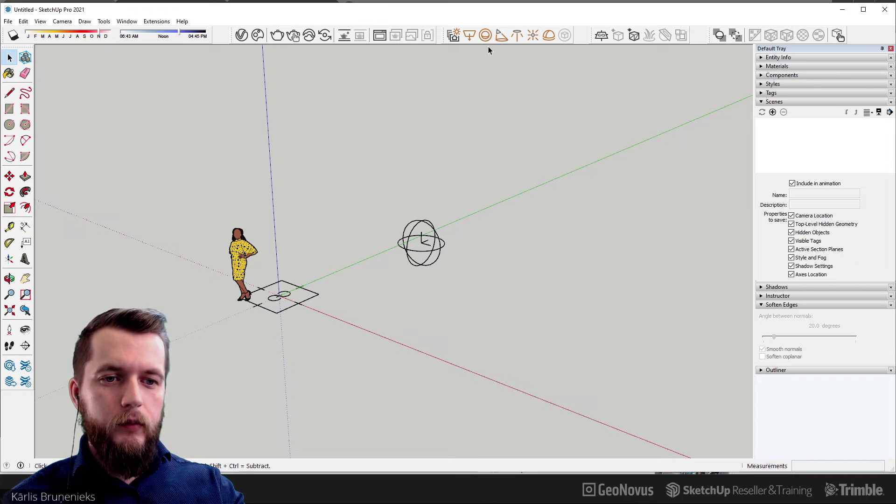
{"action": "left_click", "coordinate": [471, 36]}
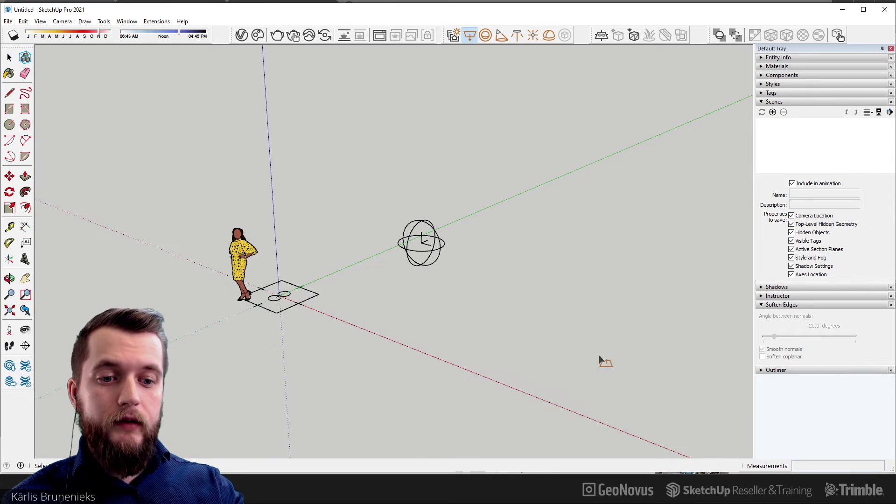
{"action": "mouse_move", "coordinate": [600, 358]}
{"action": "middle_mouse_down"}
{"action": "mouse_move", "coordinate": [681, 264]}
{"action": "mouse_move", "coordinate": [522, 229]}
{"action": "middle_mouse_up"}
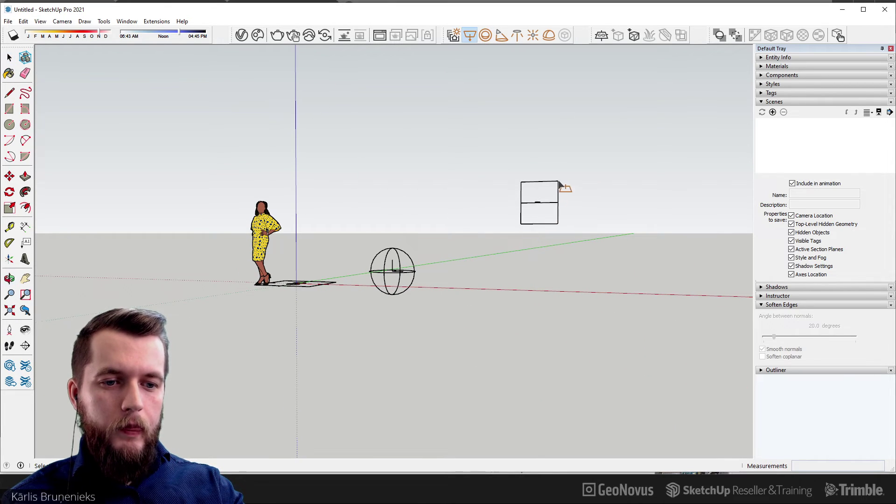
{"action": "left_click", "coordinate": [602, 140]}
{"action": "mouse_move", "coordinate": [569, 178]}
{"action": "middle_mouse_down"}
{"action": "mouse_move", "coordinate": [513, 287]}
{"action": "mouse_move", "coordinate": [503, 289]}
{"action": "middle_mouse_up"}
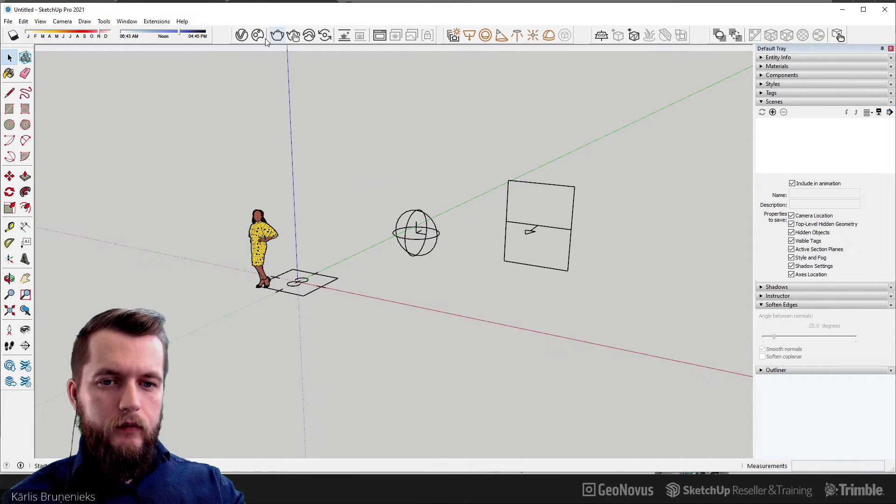
{"action": "left_click", "coordinate": [243, 35]}
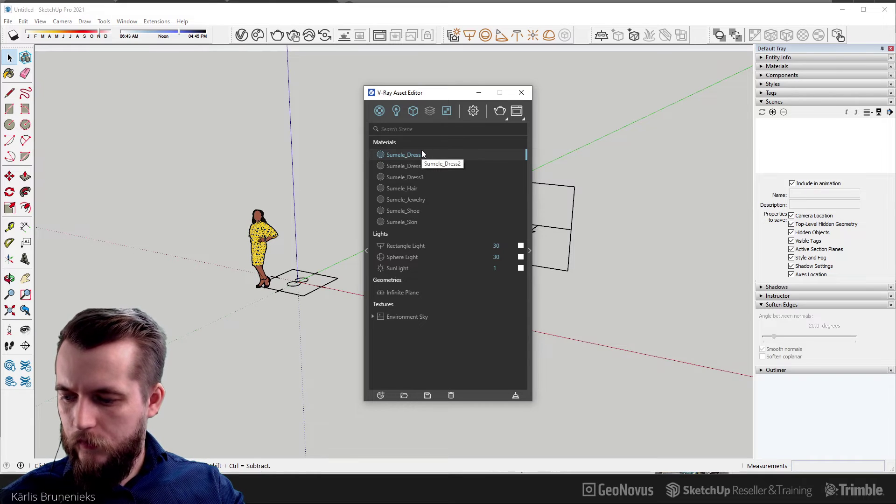
Step: Check V-Ray render settings, move the asset editor aside, and list the scene lights
{"action": "left_click", "coordinate": [473, 111]}
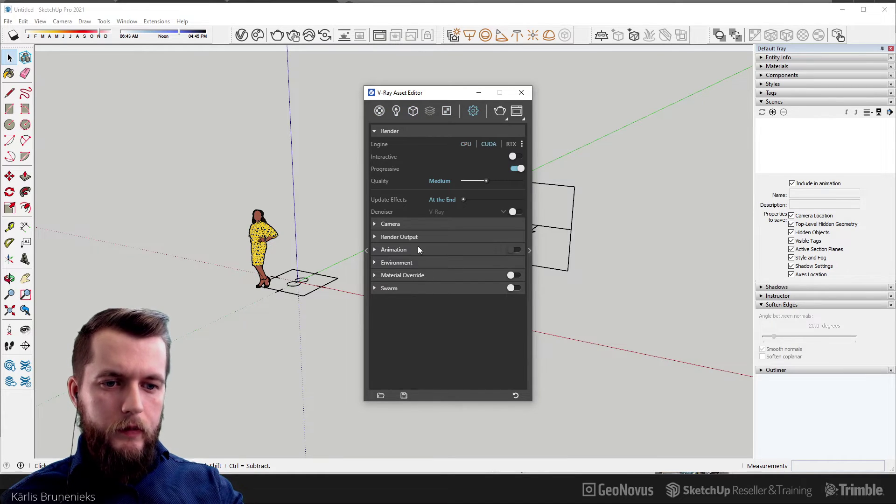
{"action": "left_click_drag", "start_coordinate": [419, 95], "coordinate": [125, 80]}
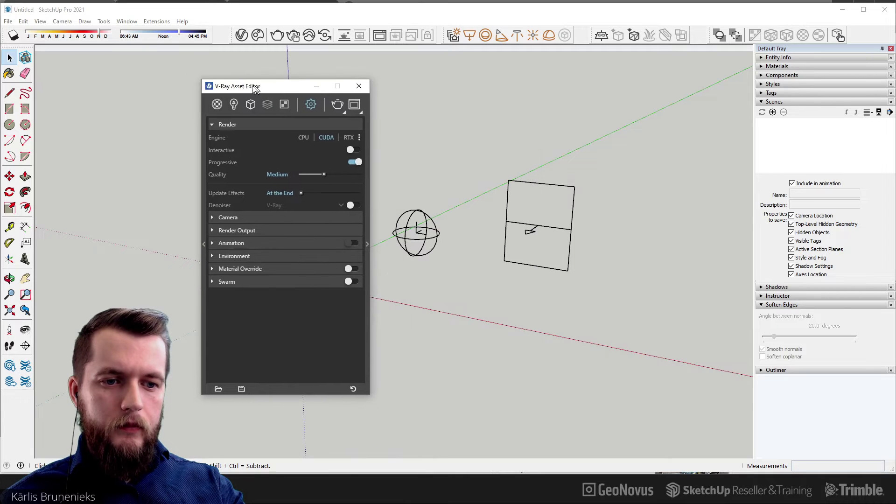
{"action": "left_click", "coordinate": [100, 96]}
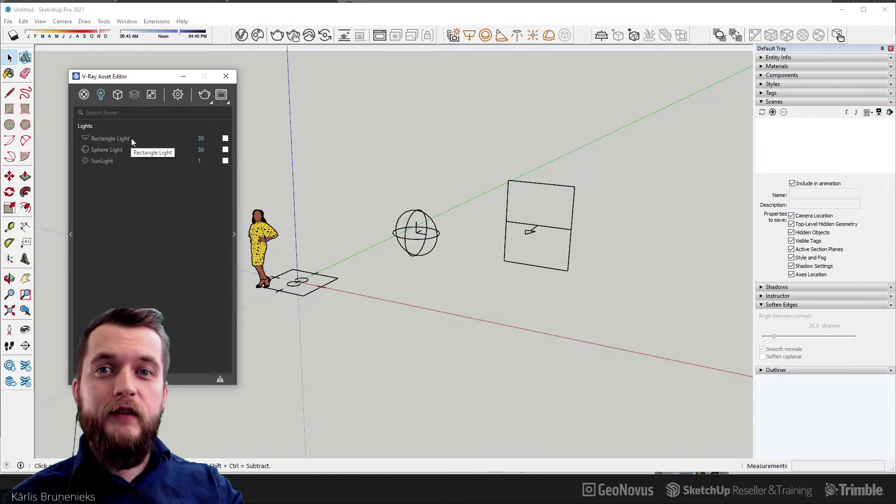
Step: Rename the Rectangle Light to 'LED virtuves virsmai'
{"action": "left_click", "coordinate": [131, 139]}
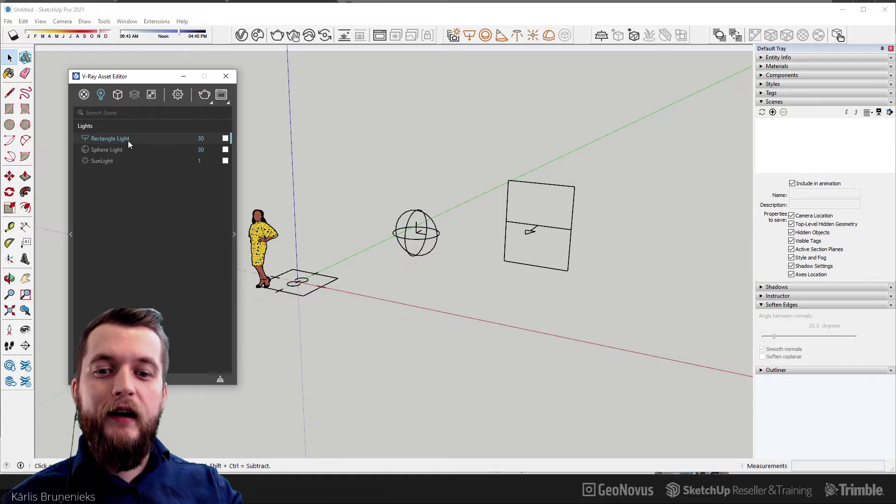
{"action": "right_click", "coordinate": [128, 141]}
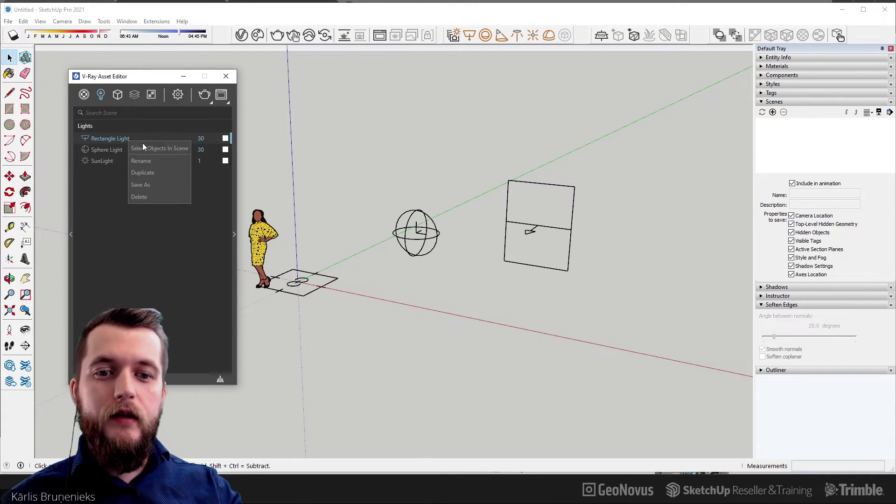
{"action": "left_click", "coordinate": [159, 160]}
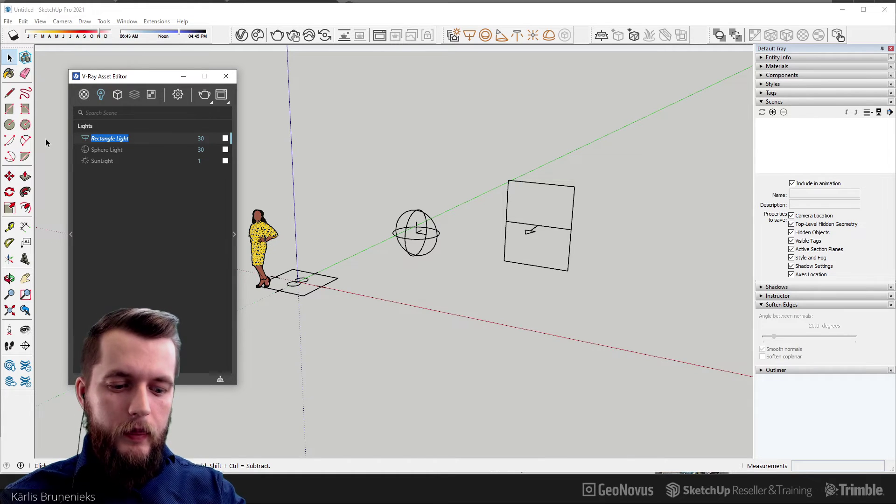
{"action": "type", "text": "LAD"}
{"action": "key", "text": "BackSpace"}
{"action": "key", "text": "BackSpace"}
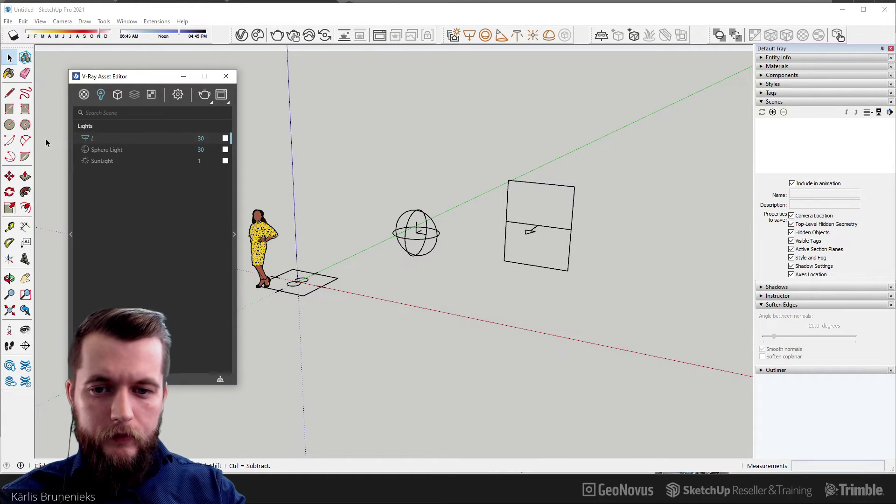
{"action": "type", "text": "ED"}
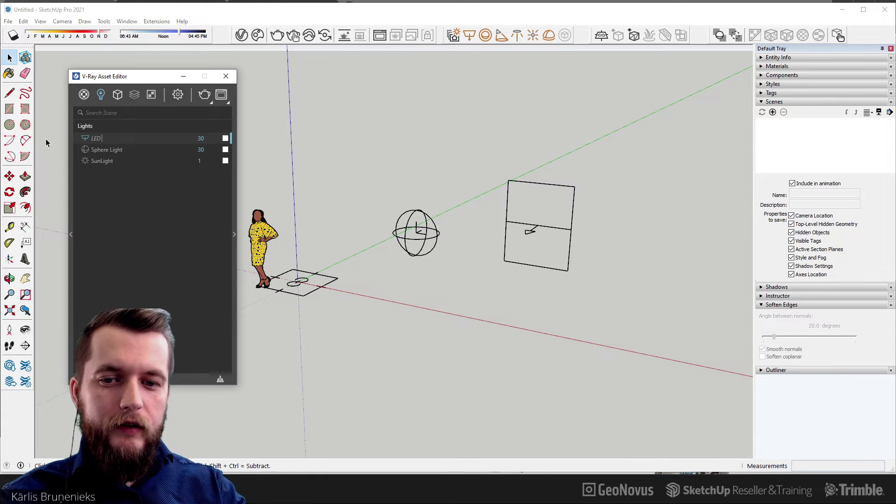
{"action": "type", "text": " vi"}
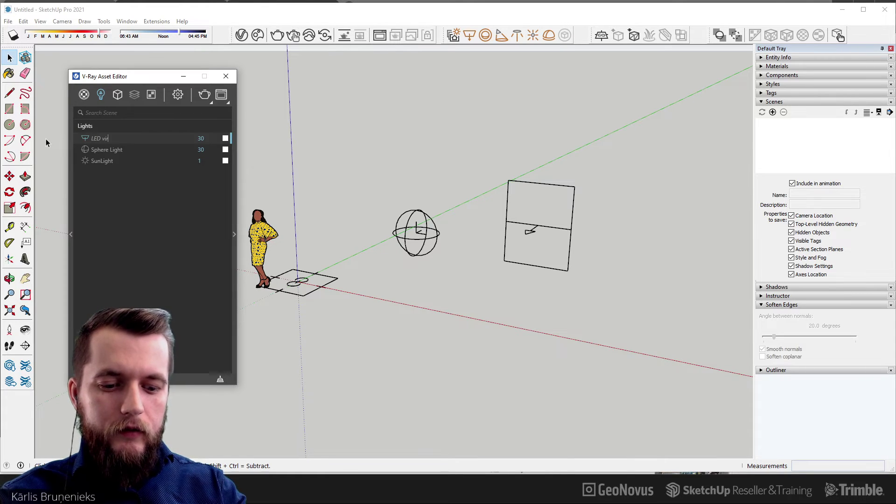
{"action": "type", "text": "rtuves"}
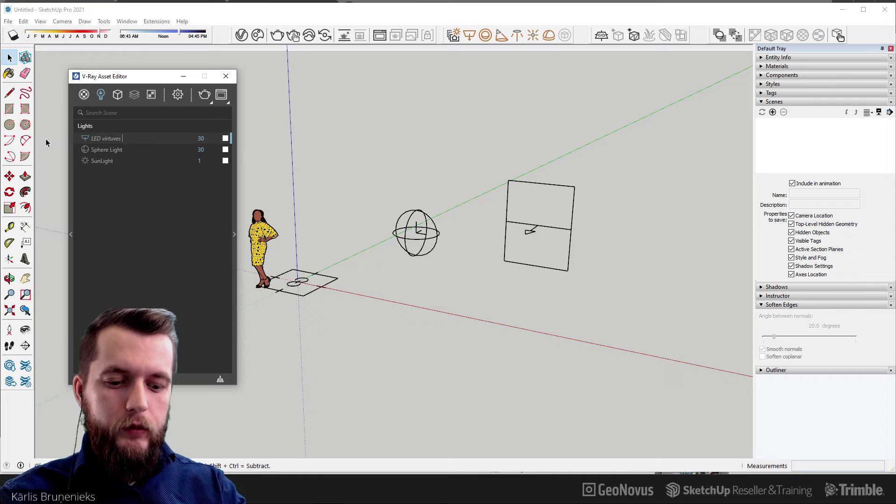
{"action": "type", "text": " vir"}
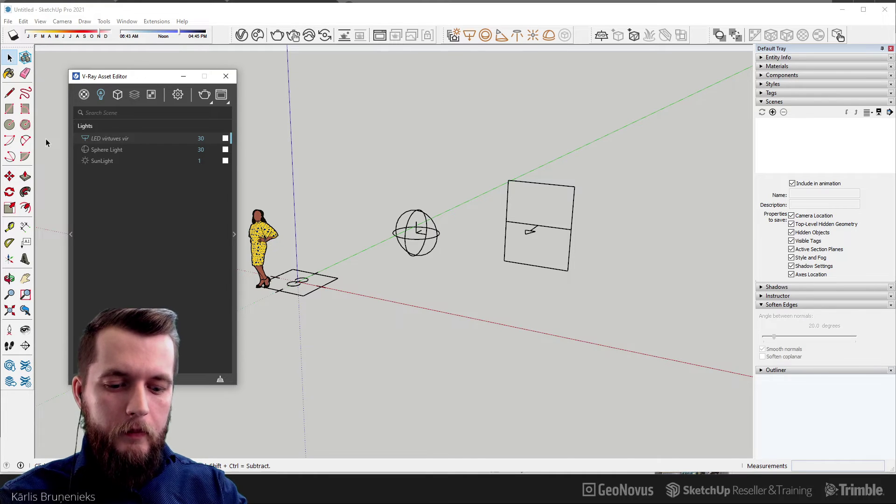
{"action": "type", "text": "smai"}
{"action": "key", "text": "Return"}
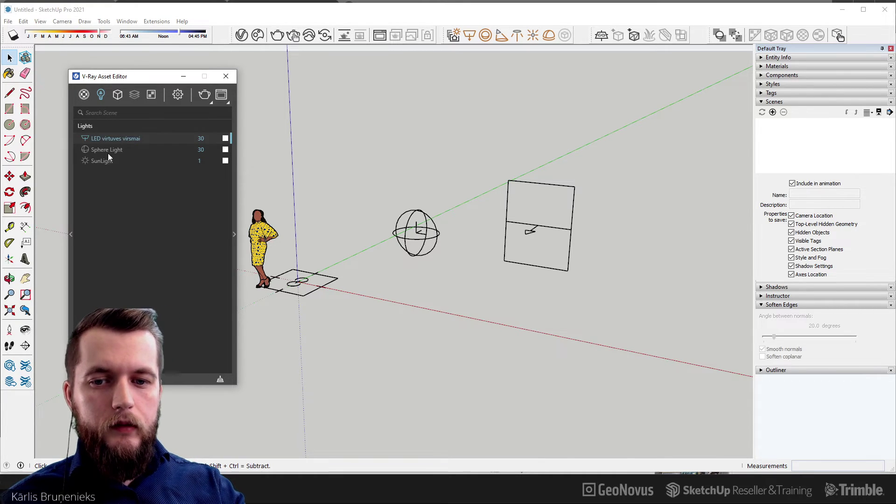
Step: Rename the Sphere Light to 'Spuldze stāvgaismā'
{"action": "left_click", "coordinate": [131, 151]}
{"action": "left_click", "coordinate": [130, 149]}
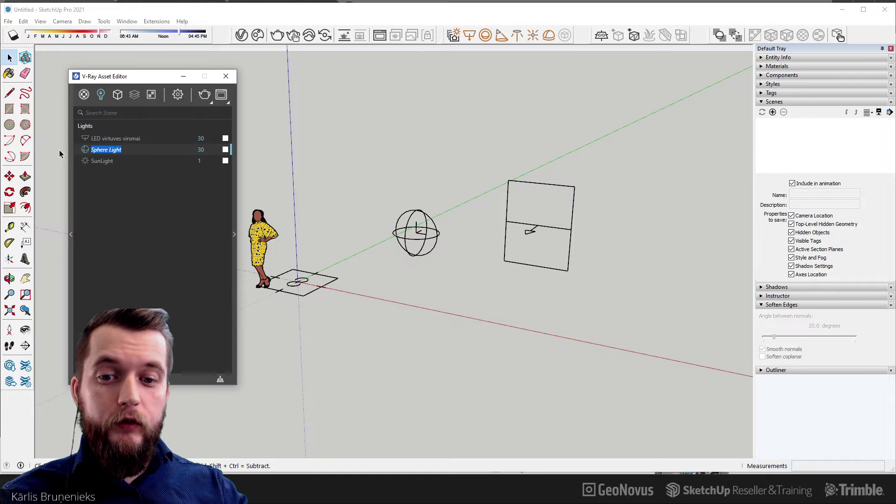
{"action": "type", "text": "Spi"}
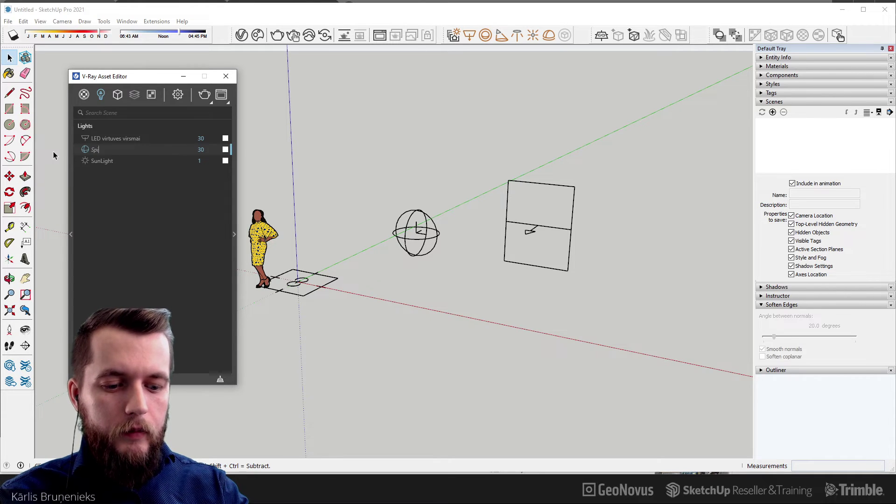
{"action": "key", "text": "BackSpace"}
{"action": "type", "text": "uldze"}
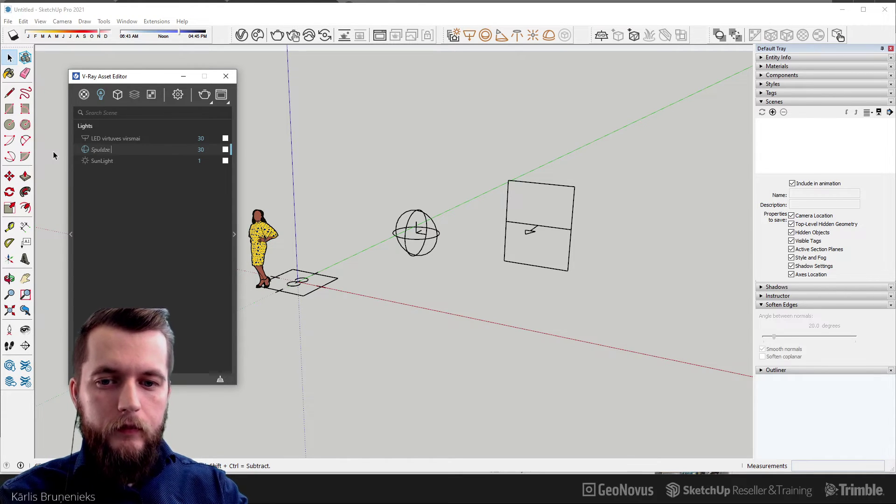
{"action": "key", "text": "Return"}
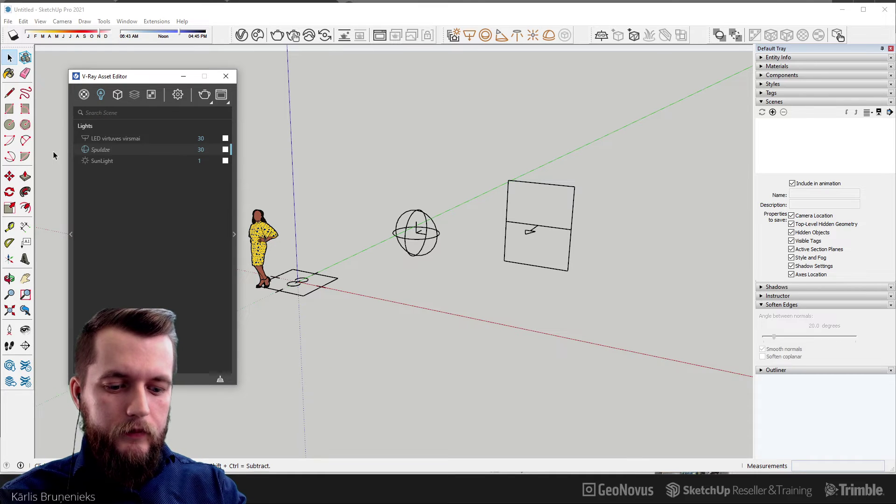
{"action": "type", "text": " stāv"}
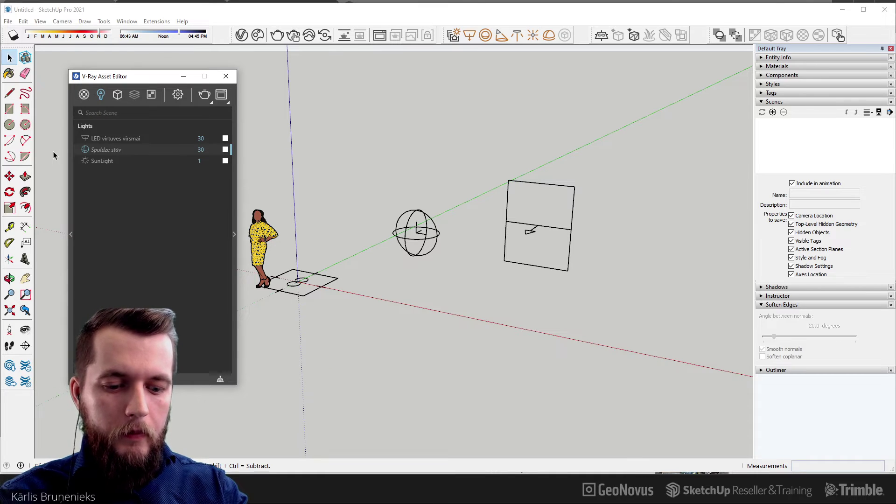
{"action": "type", "text": "gaismā"}
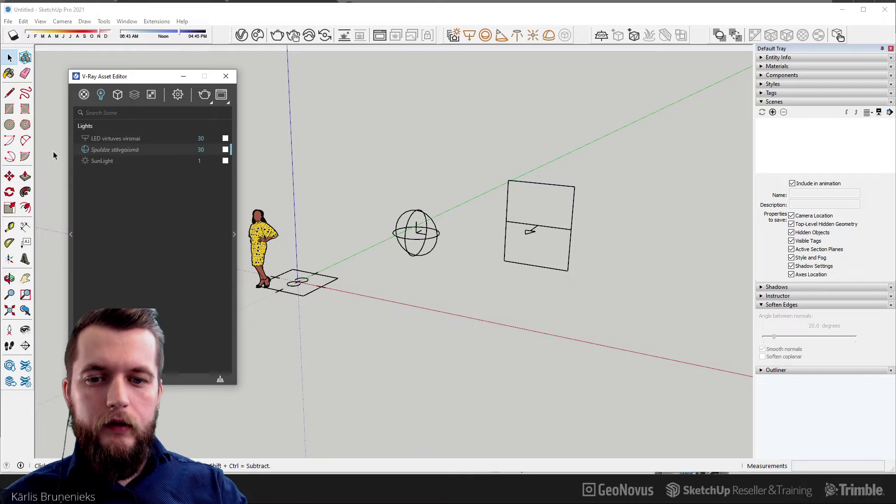
{"action": "key", "text": "Return"}
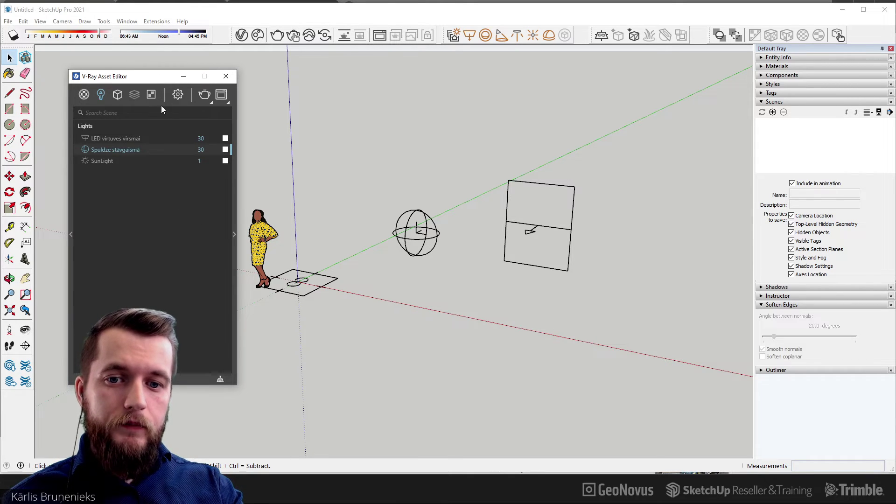
Step: Add a Light Mix render element and start an 800 × 450 V-Ray render
{"action": "right_click", "coordinate": [135, 99]}
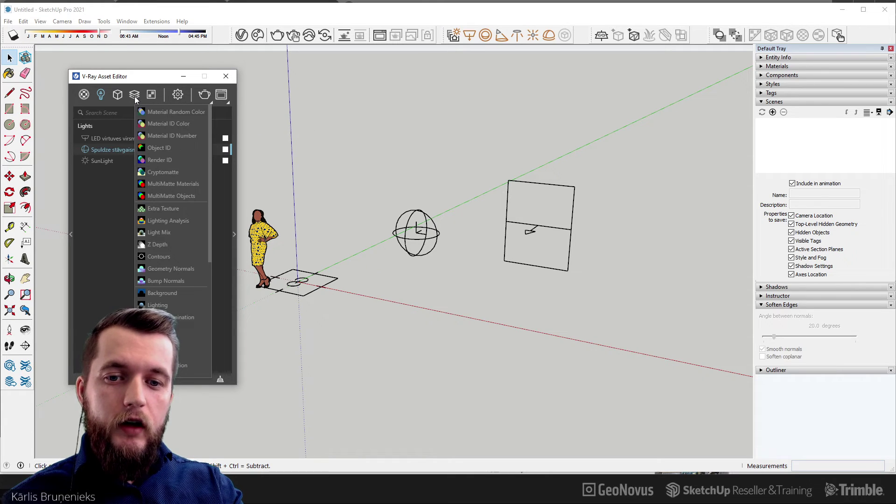
{"action": "left_click", "coordinate": [175, 234]}
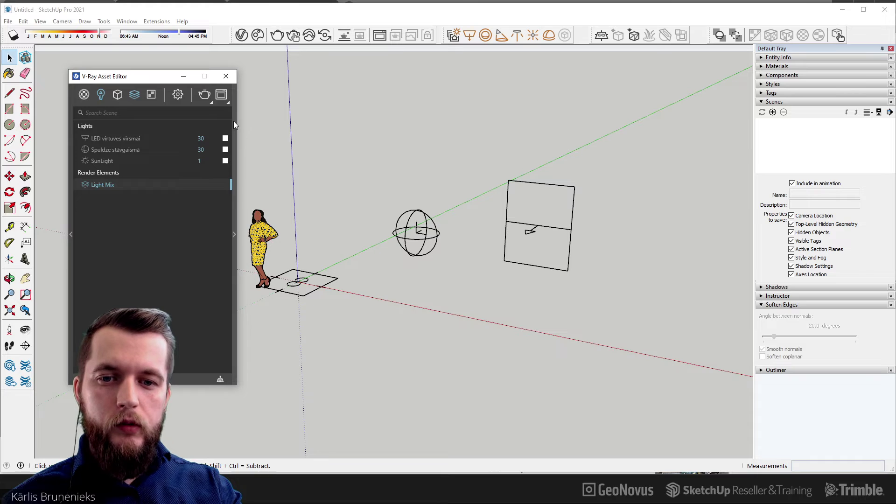
{"action": "left_click", "coordinate": [206, 93]}
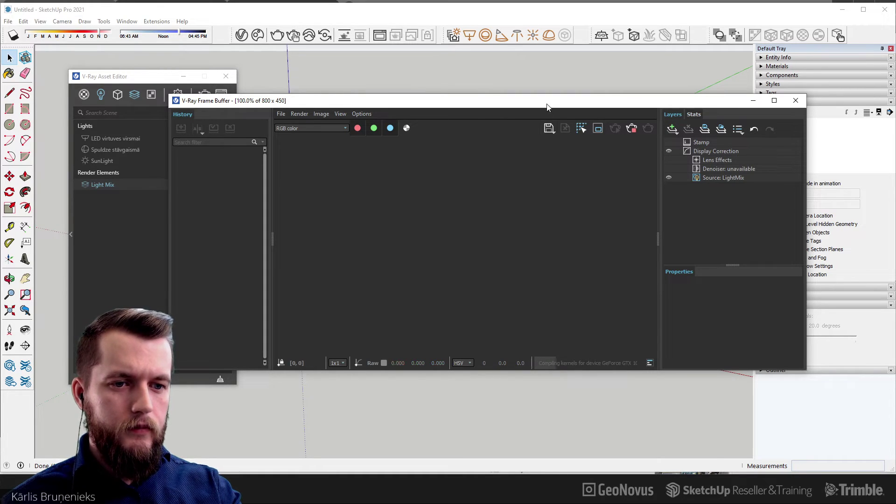
Step: Show the LightMix light controls and enlarge the frame buffer to list every light
{"action": "left_click_drag", "start_coordinate": [545, 105], "coordinate": [516, 99]}
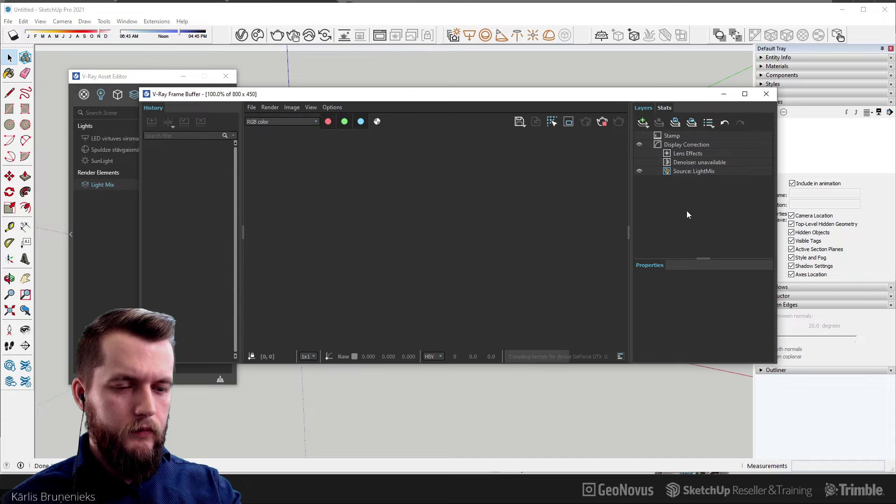
{"action": "left_click", "coordinate": [688, 171]}
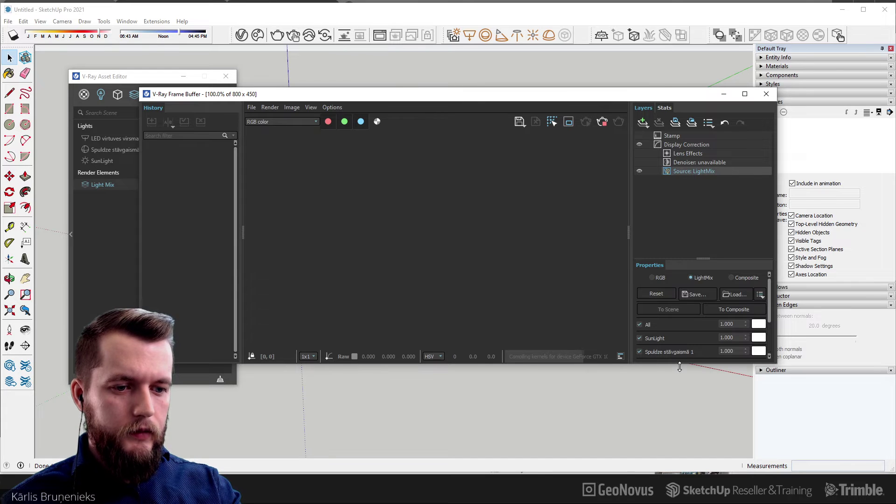
{"action": "left_click_drag", "start_coordinate": [680, 367], "coordinate": [680, 446]}
{"action": "left_click_drag", "start_coordinate": [512, 98], "coordinate": [470, 45]}
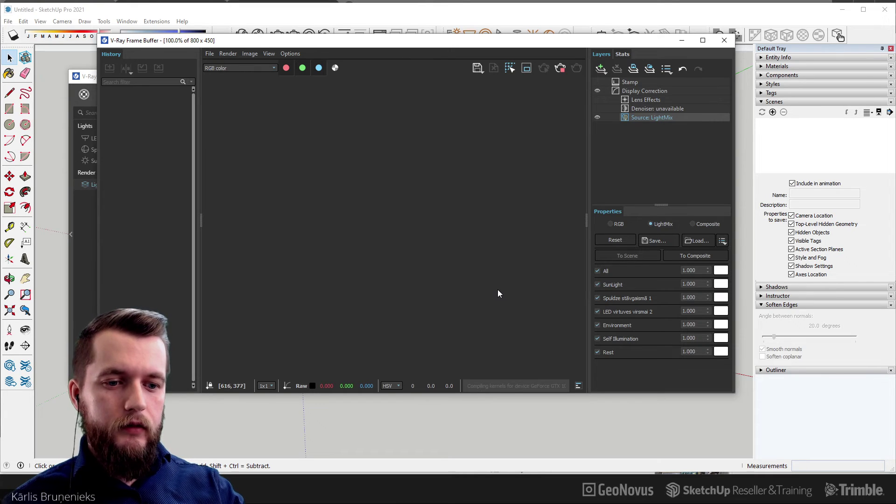
{"action": "scroll", "coordinate": [498, 288], "scroll_direction": "down", "scroll_amount": 1}
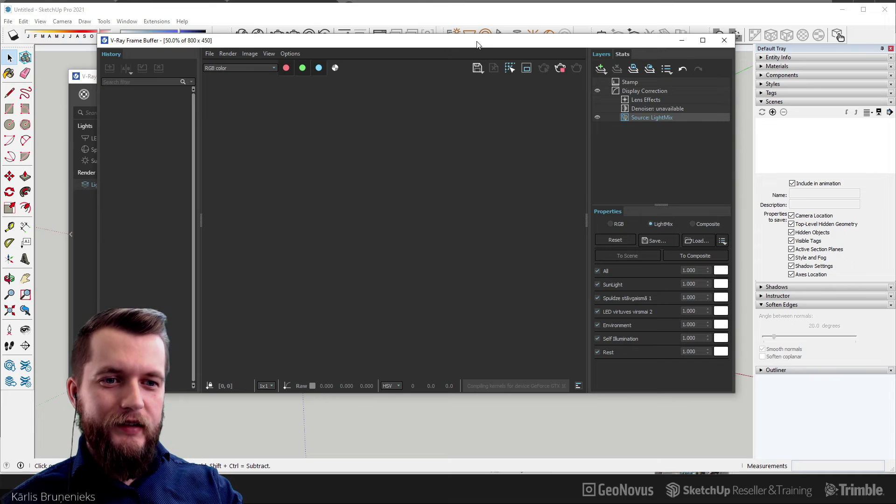
Step: Move the frame buffer right and the Asset Editor further left so both are visible
{"action": "mouse_move", "coordinate": [478, 45]}
{"action": "left_mouse_down"}
{"action": "mouse_move", "coordinate": [497, 94]}
{"action": "mouse_move", "coordinate": [591, 77]}
{"action": "left_mouse_up"}
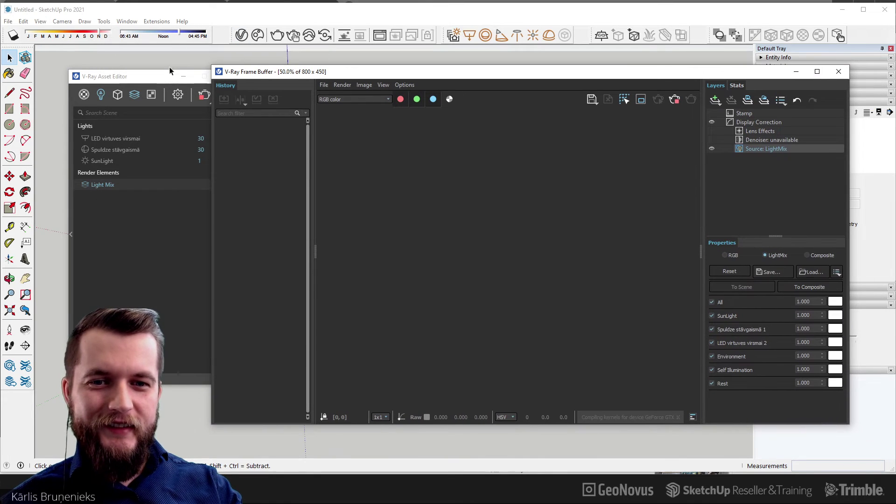
{"action": "left_click", "coordinate": [157, 79]}
{"action": "left_click_drag", "start_coordinate": [156, 80], "coordinate": [135, 76]}
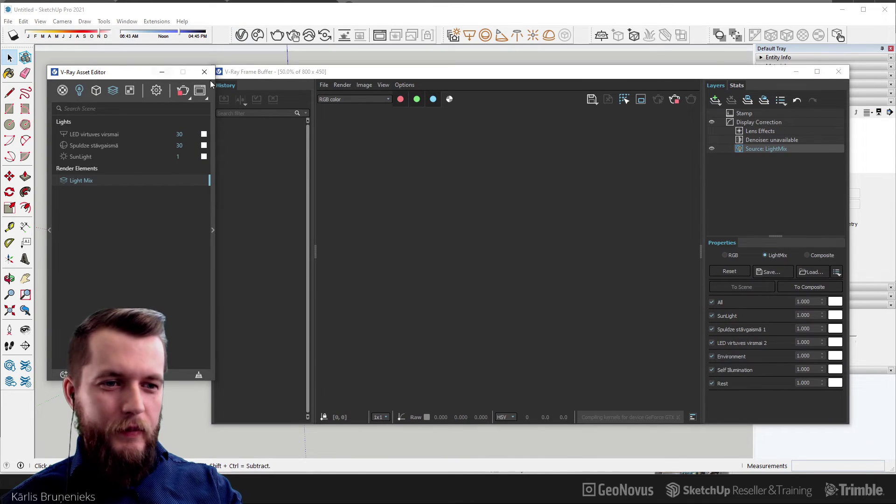
Step: Stop the running render
{"action": "left_click", "coordinate": [675, 99]}
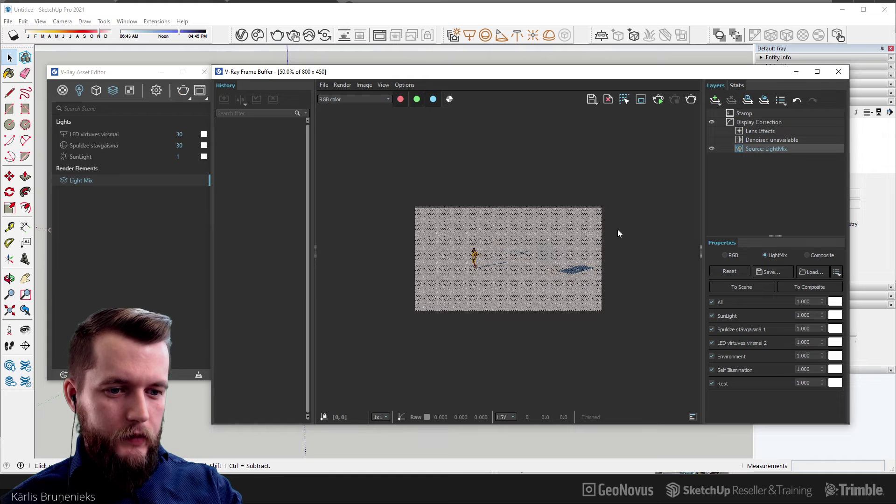
{"action": "scroll", "coordinate": [616, 266], "scroll_direction": "up", "scroll_amount": 1}
{"action": "scroll", "coordinate": [625, 276], "scroll_direction": "down", "scroll_amount": 1}
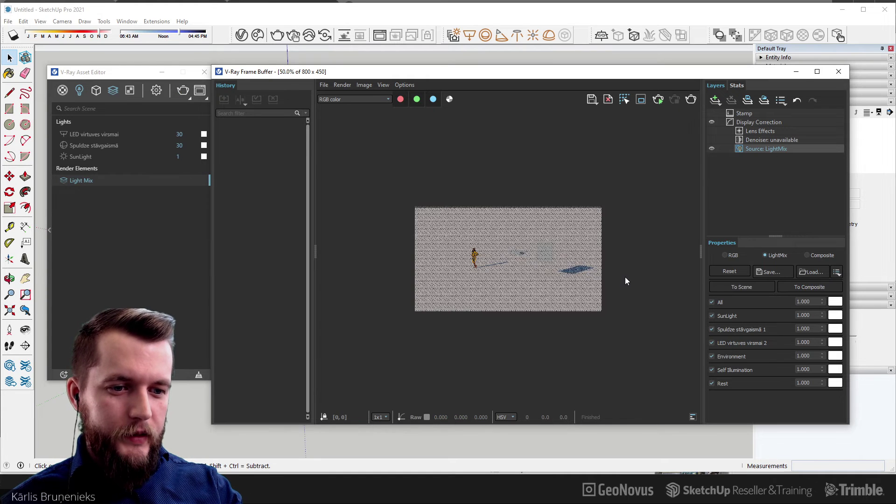
{"action": "scroll", "coordinate": [607, 283], "scroll_direction": "up", "scroll_amount": 1}
{"action": "scroll", "coordinate": [614, 286], "scroll_direction": "down", "scroll_amount": 1}
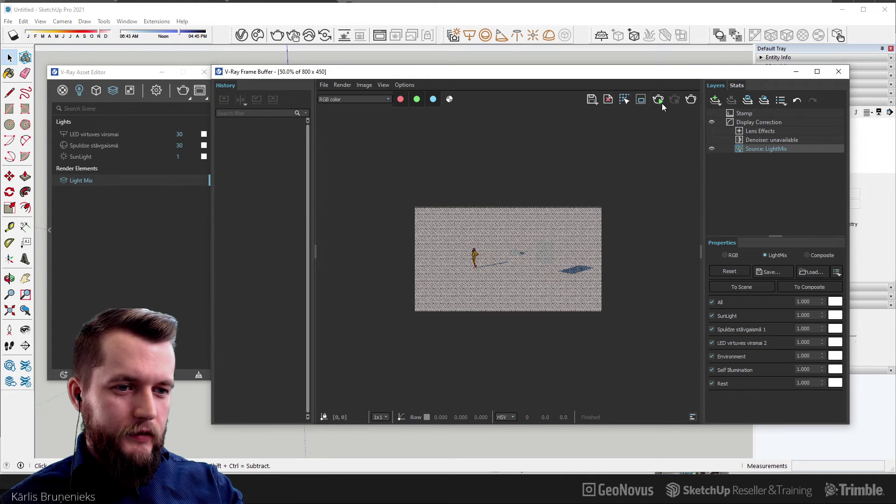
Step: Re-render with the CPU engine, view at 100% and show the LightMix controls
{"action": "left_click", "coordinate": [157, 91]}
{"action": "left_click", "coordinate": [150, 123]}
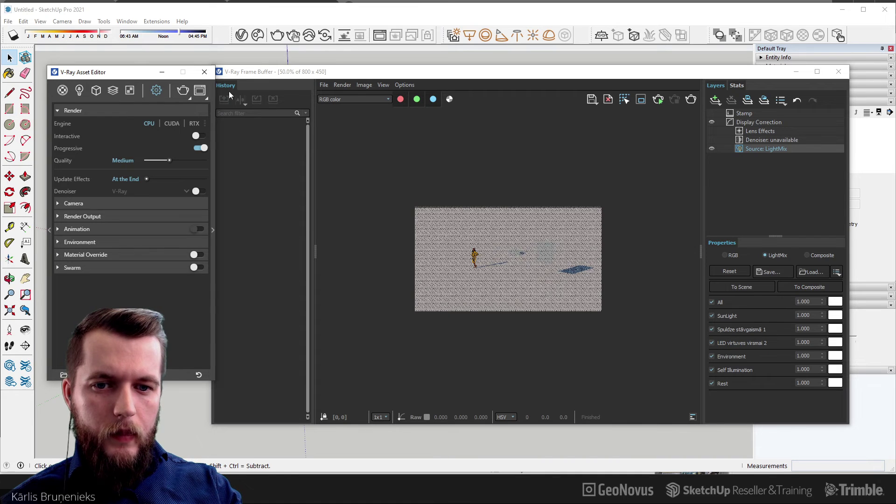
{"action": "left_click", "coordinate": [182, 90]}
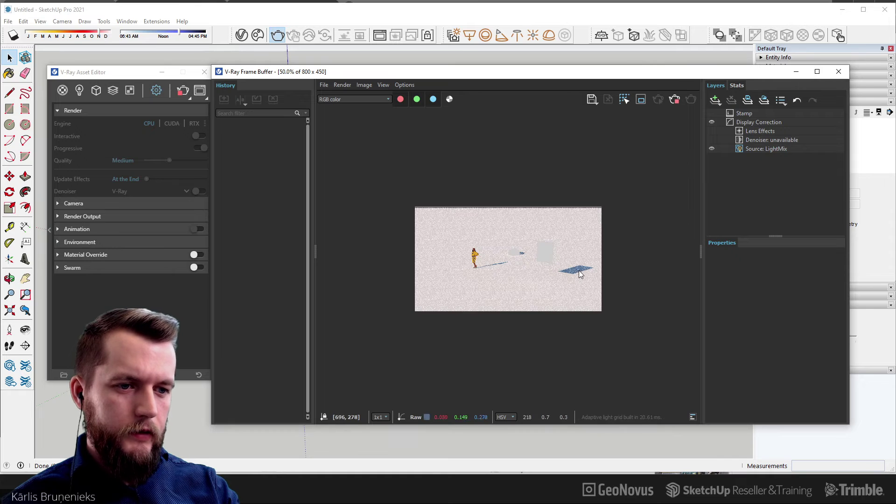
{"action": "double_click", "coordinate": [556, 263]}
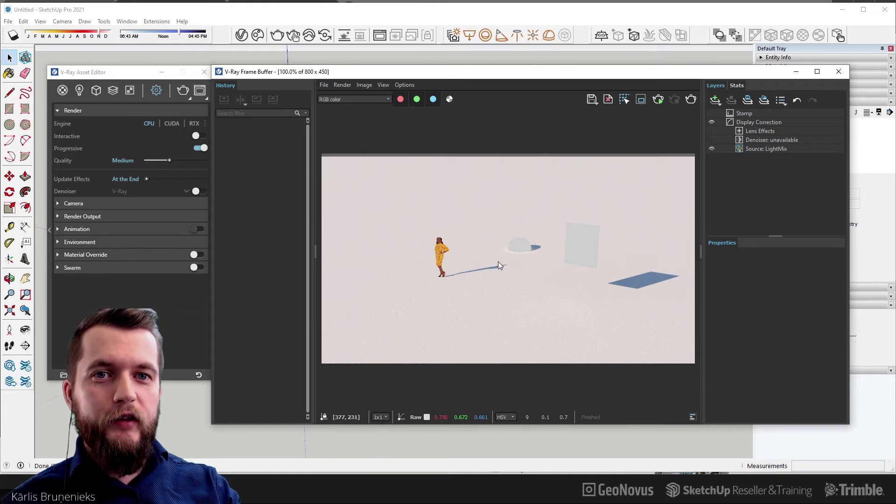
{"action": "left_click", "coordinate": [773, 149]}
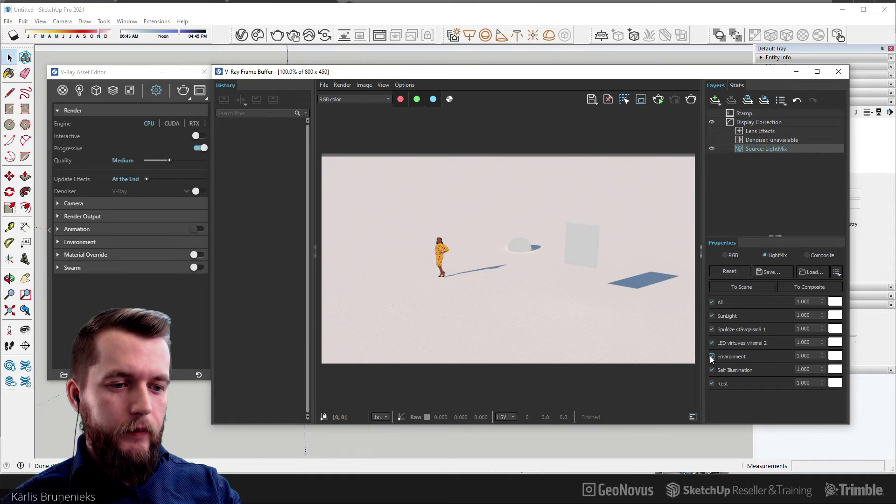
Step: Preview the render toggling SunLight, Spuldze stāvgaismā 1 and LED virtuves virsmai 2
{"action": "left_click", "coordinate": [712, 316]}
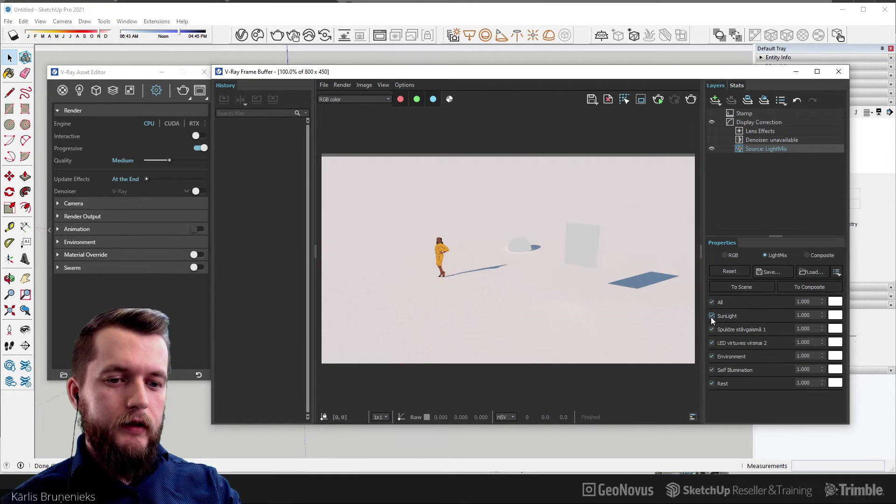
{"action": "left_click", "coordinate": [711, 316]}
{"action": "left_click", "coordinate": [712, 316]}
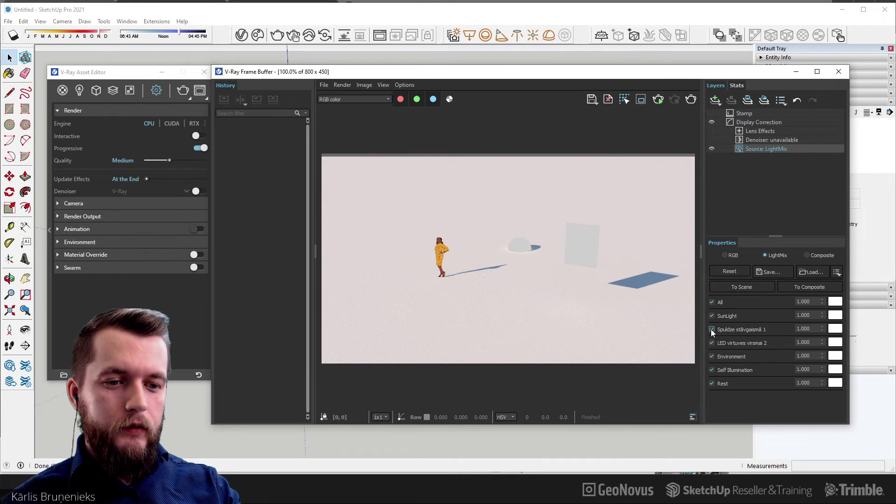
{"action": "left_click", "coordinate": [711, 316]}
{"action": "left_click", "coordinate": [712, 329]}
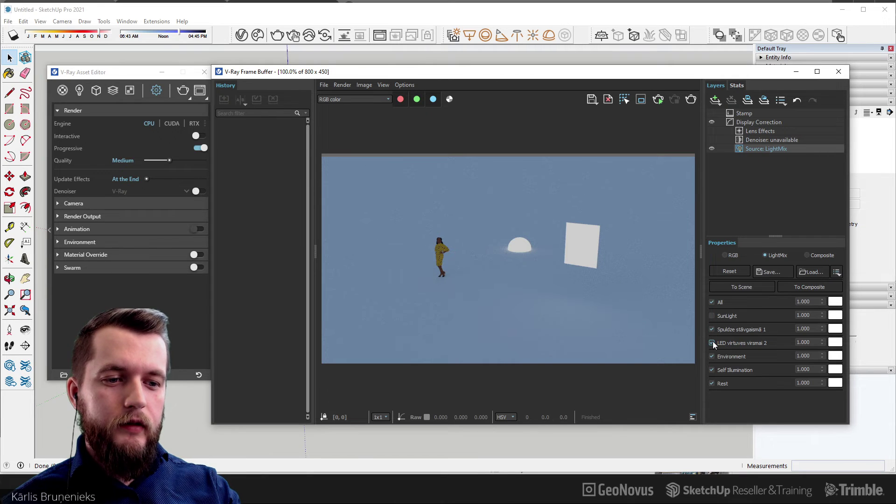
{"action": "left_click", "coordinate": [712, 343]}
Step: Toggle Environment and Self Illumination, keeping Environment on and SunLight switched off
{"action": "left_click", "coordinate": [712, 357]}
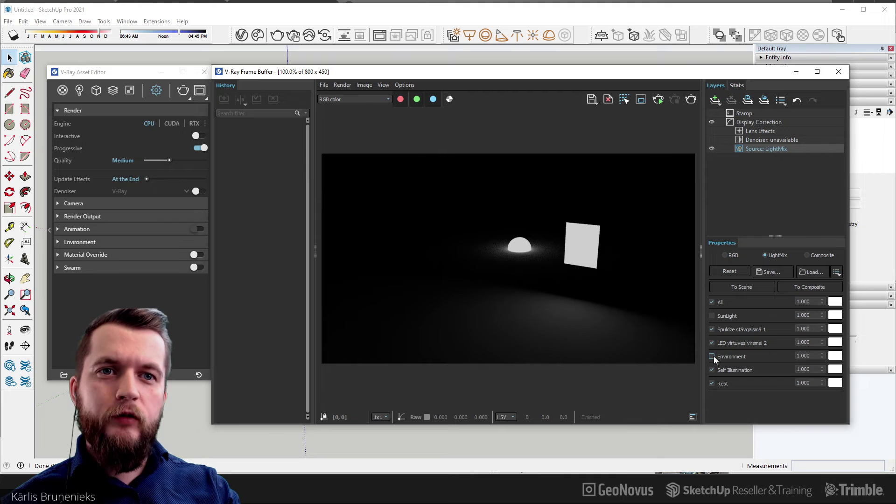
{"action": "left_click", "coordinate": [712, 357]}
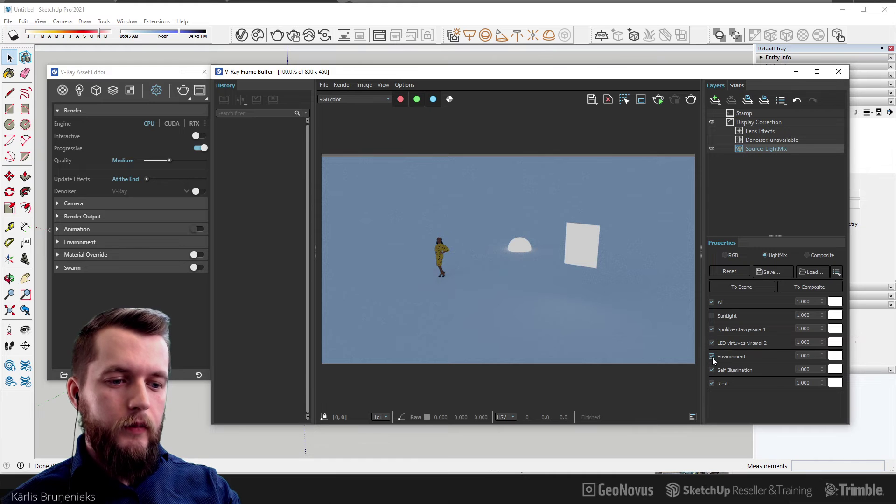
{"action": "left_click", "coordinate": [712, 357]}
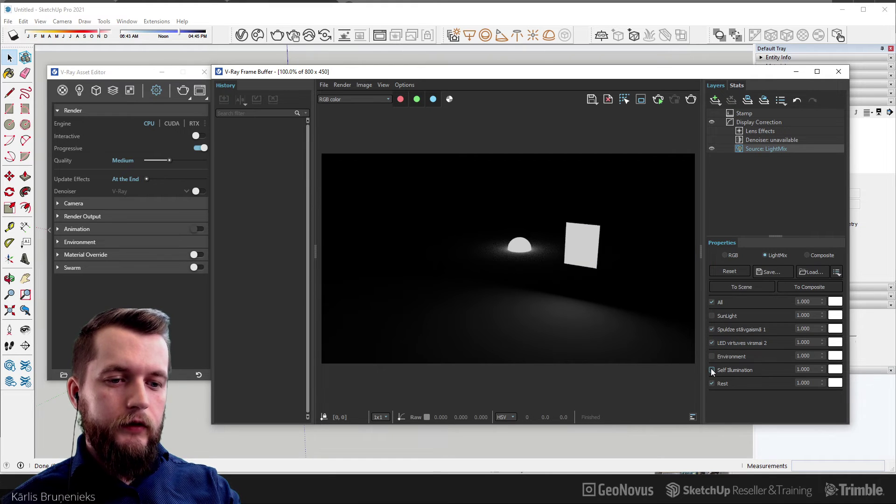
{"action": "left_click", "coordinate": [712, 369]}
{"action": "left_click", "coordinate": [712, 355]}
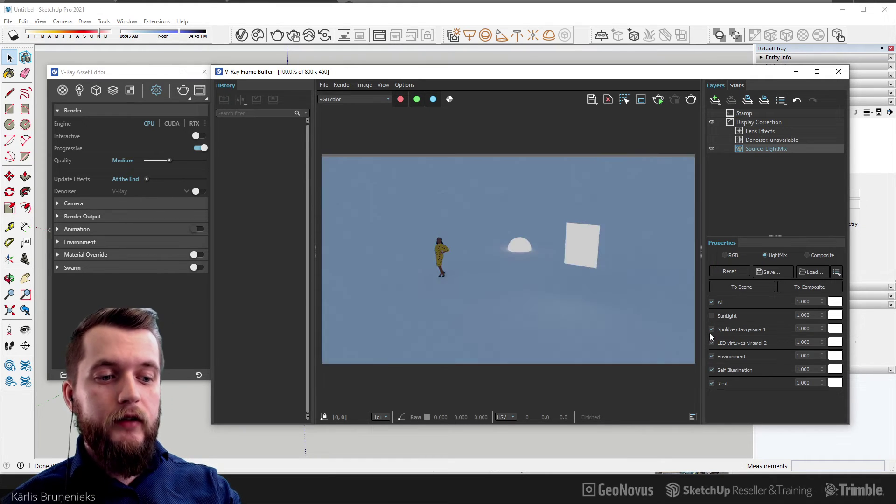
{"action": "left_click", "coordinate": [712, 315]}
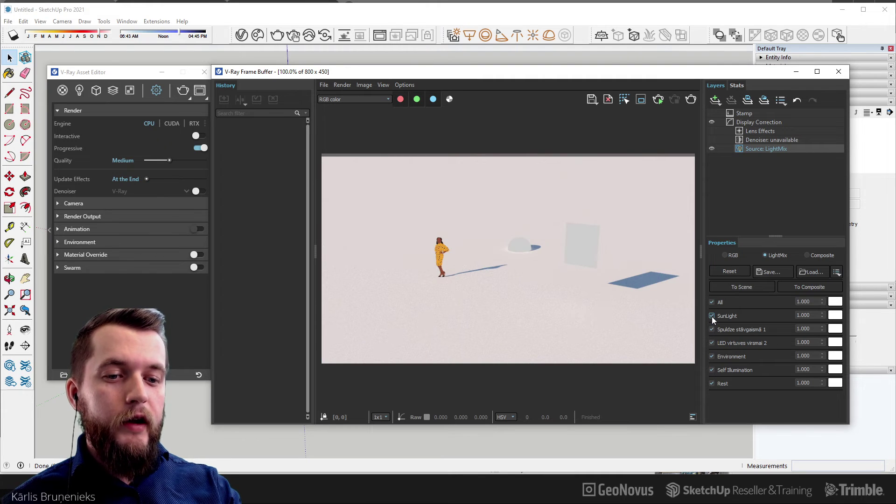
{"action": "left_click", "coordinate": [713, 317]}
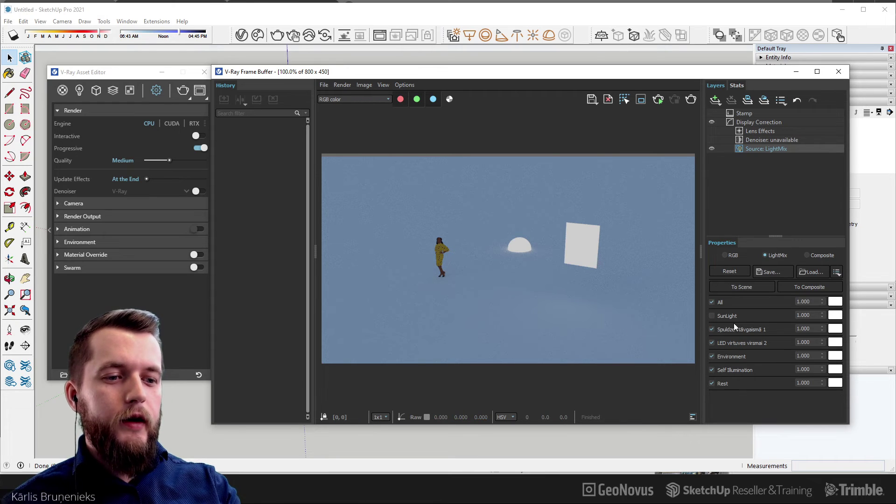
Step: Dim the Spuldze stāvgaismā 1 lamp to 0.805
{"action": "left_click", "coordinate": [799, 328]}
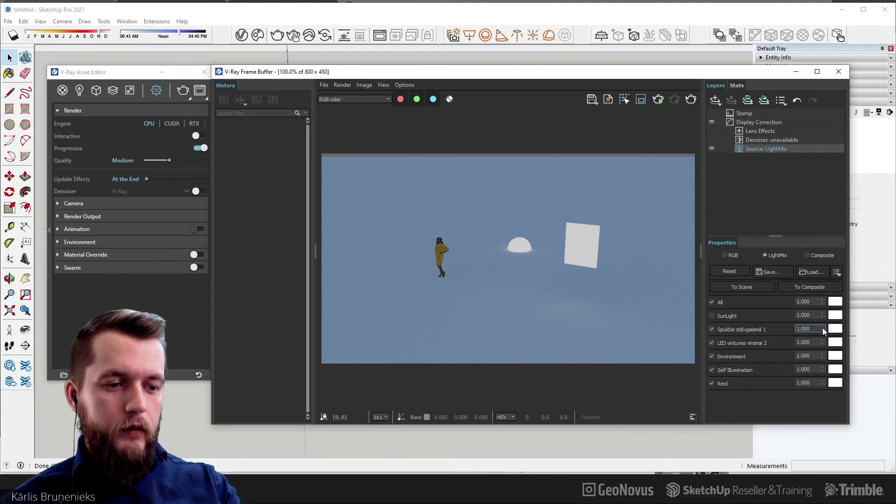
{"action": "mouse_move", "coordinate": [822, 328]}
{"action": "left_mouse_down"}
{"action": "mouse_move", "coordinate": [828, 382]}
{"action": "mouse_move", "coordinate": [828, 341]}
{"action": "left_mouse_up"}
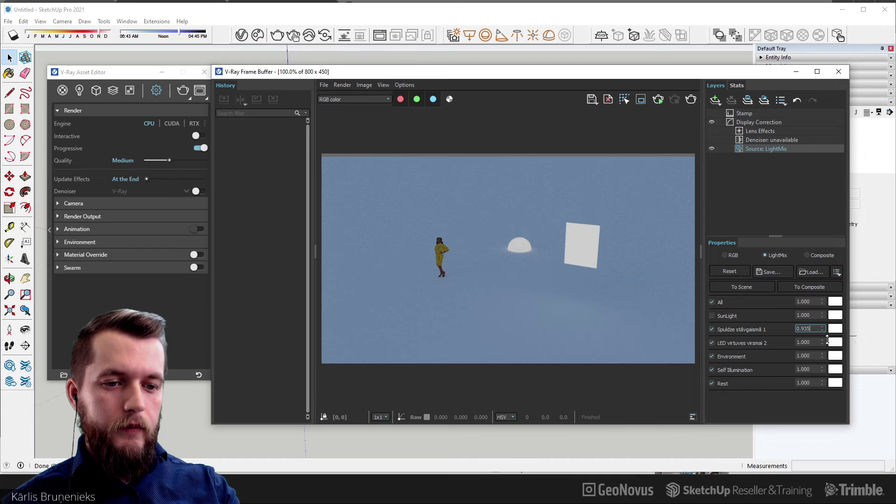
{"action": "left_click_drag", "start_coordinate": [827, 341], "coordinate": [829, 356]}
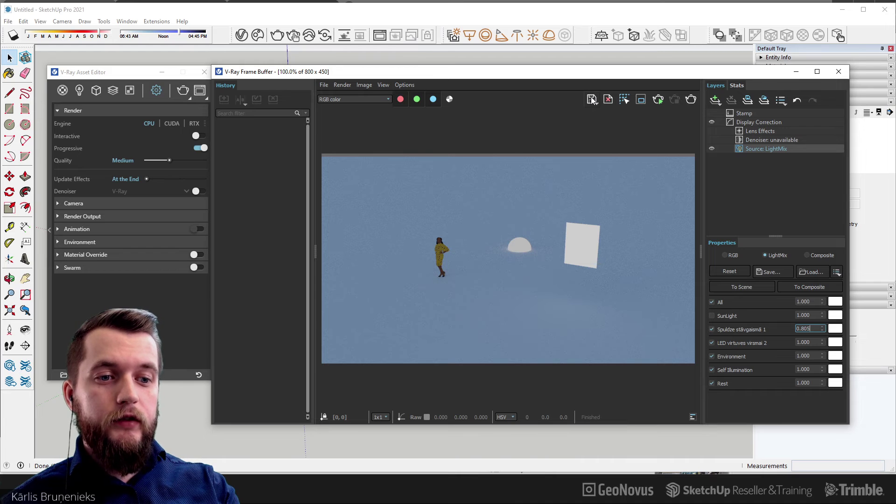
{"action": "left_click", "coordinate": [587, 112]}
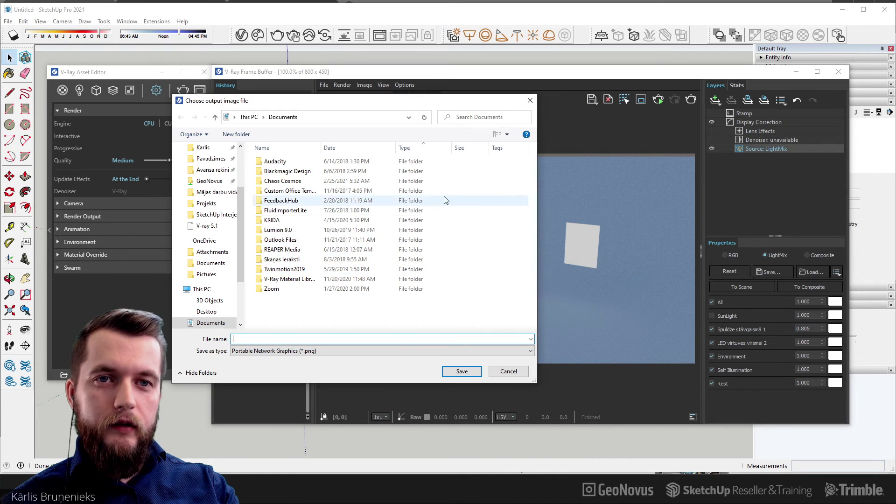
{"action": "left_click", "coordinate": [505, 372]}
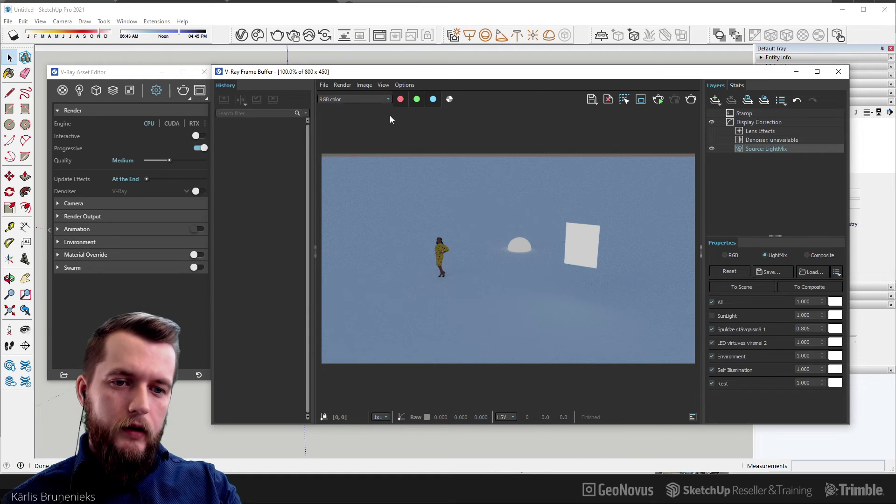
{"action": "left_click_drag", "start_coordinate": [414, 76], "coordinate": [422, 75]}
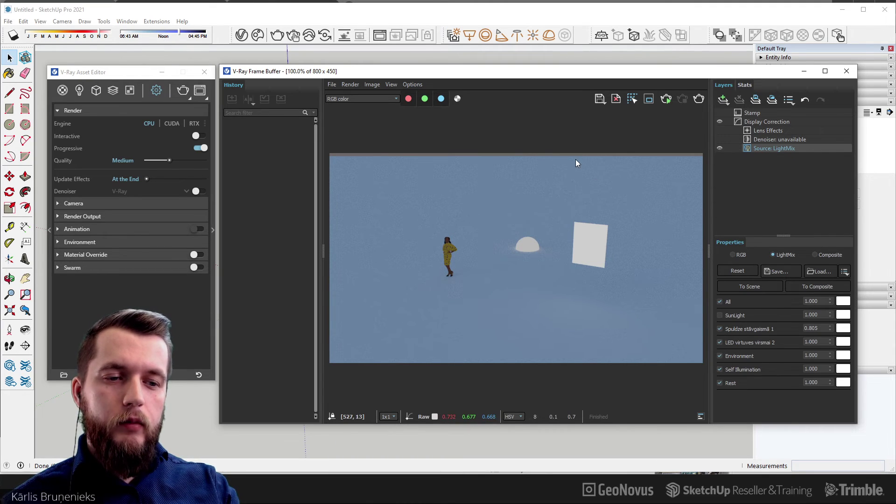
{"action": "left_click", "coordinate": [600, 100]}
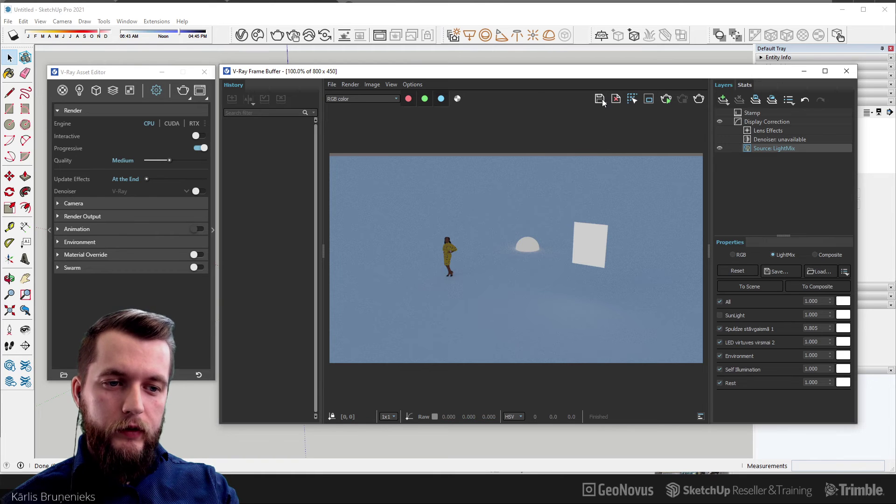
{"action": "left_click", "coordinate": [377, 351]}
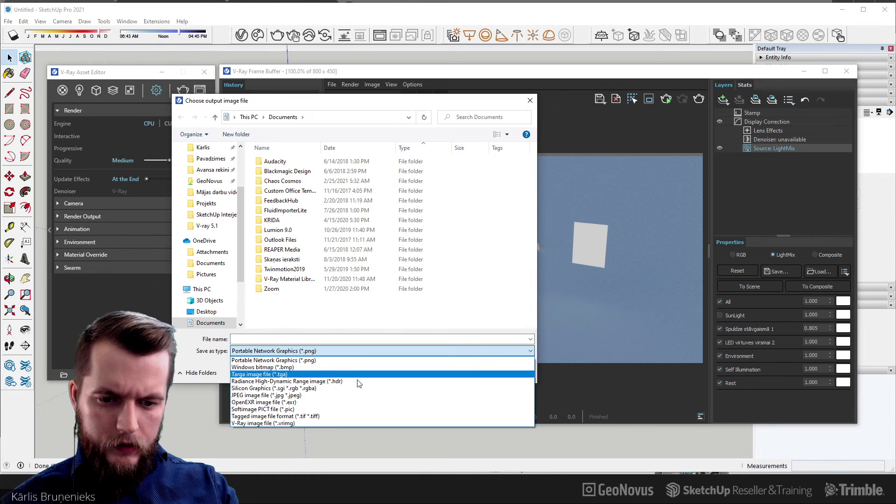
{"action": "left_click", "coordinate": [332, 422]}
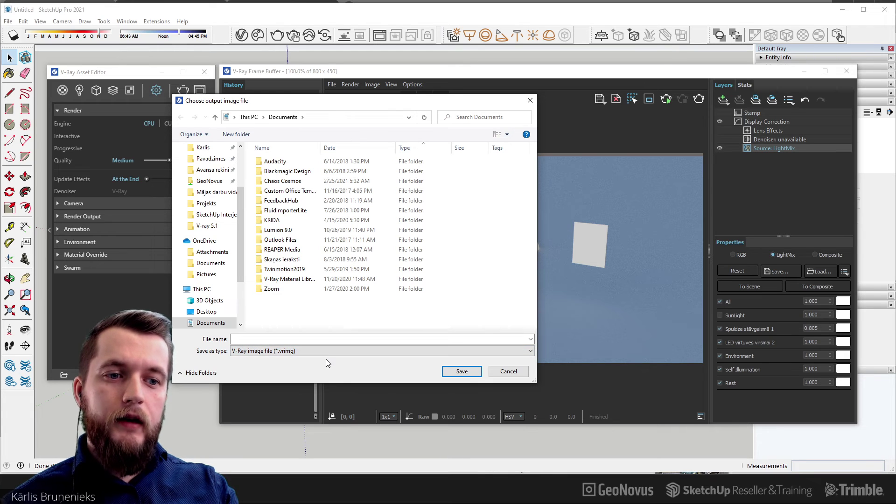
{"action": "left_click", "coordinate": [509, 372]}
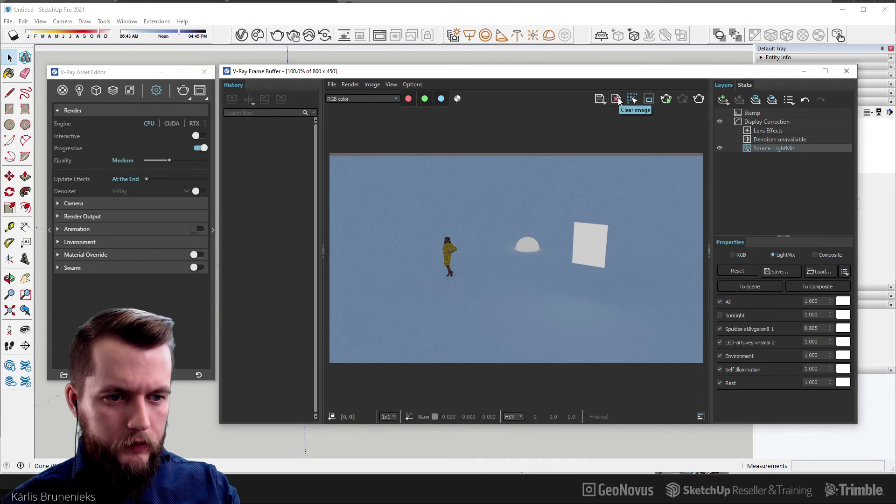
Step: Open the frame buffer's File menu and dismiss it without choosing anything
{"action": "left_click", "coordinate": [334, 84]}
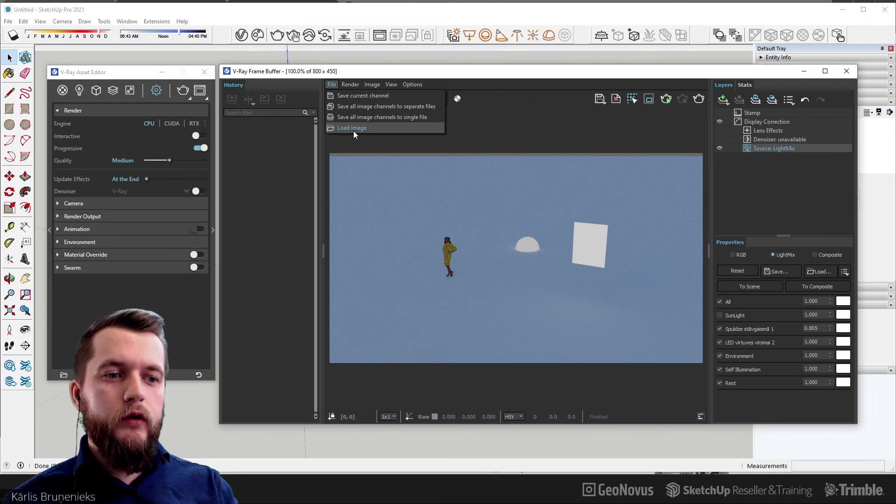
{"action": "left_click", "coordinate": [590, 131]}
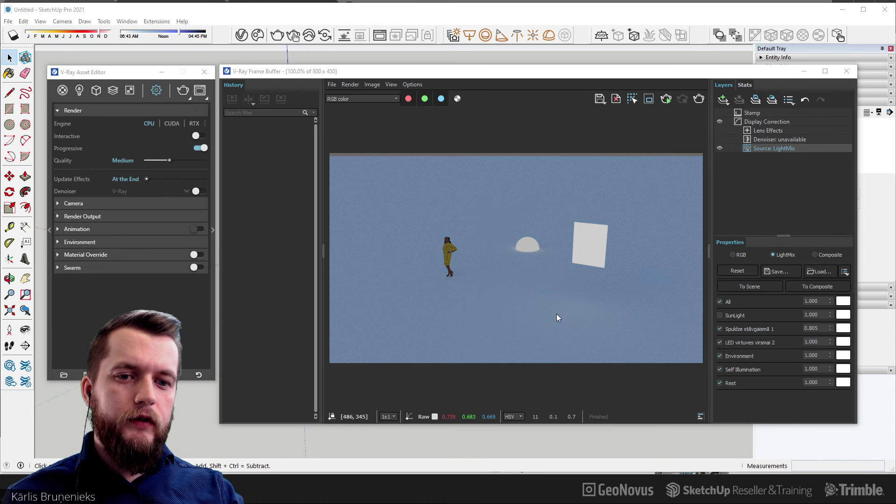
Step: Close the frame buffer and draw a roughly 2103 × 5147 mm rectangle on the ground
{"action": "left_click", "coordinate": [843, 72]}
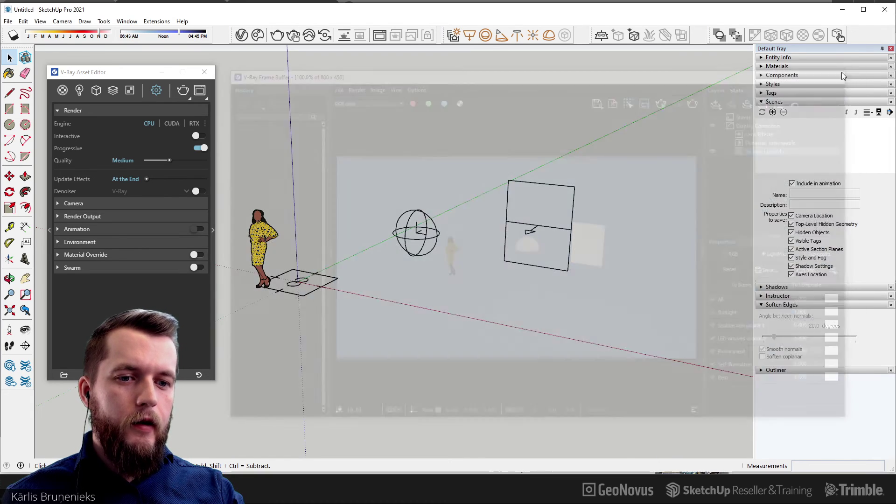
{"action": "scroll", "coordinate": [227, 164], "scroll_direction": "down", "scroll_amount": 1}
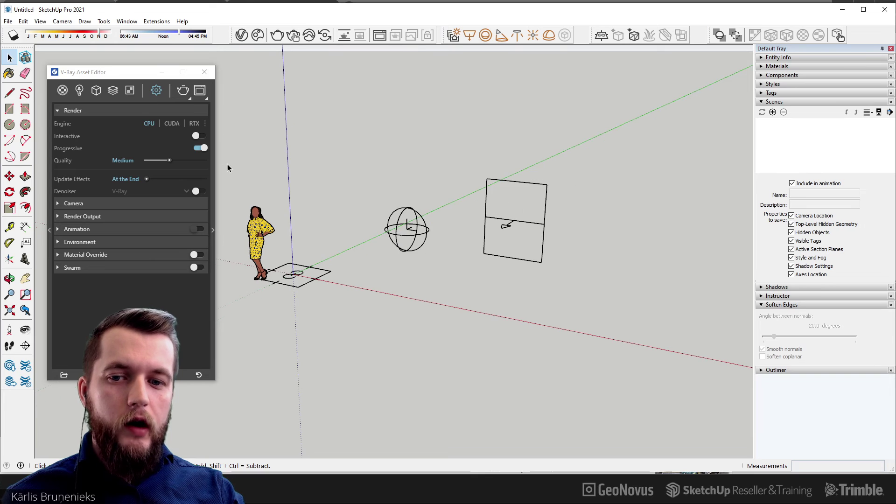
{"action": "left_click", "coordinate": [9, 111]}
{"action": "left_click", "coordinate": [488, 372]}
{"action": "left_click", "coordinate": [679, 295]}
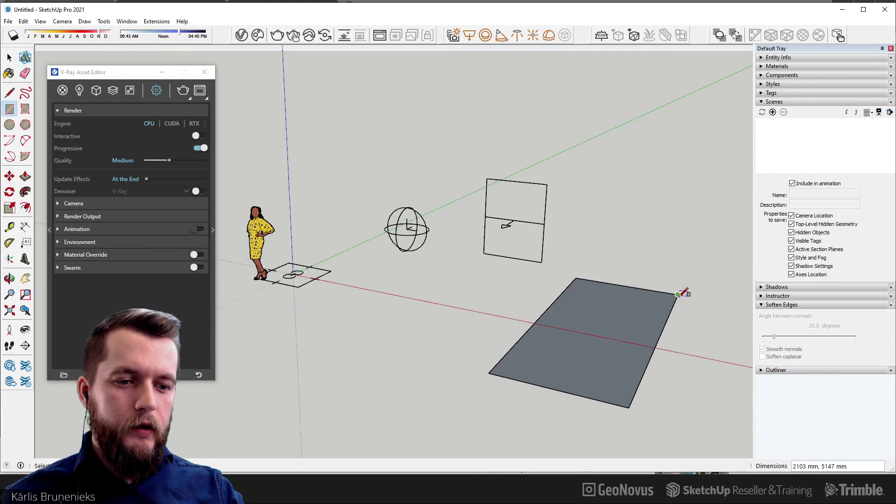
{"action": "middle_click_drag", "start_coordinate": [682, 296], "coordinate": [662, 344]}
Step: Reverse the new face so its front faces up, and centre the Asset Editor
{"action": "right_click", "coordinate": [620, 329]}
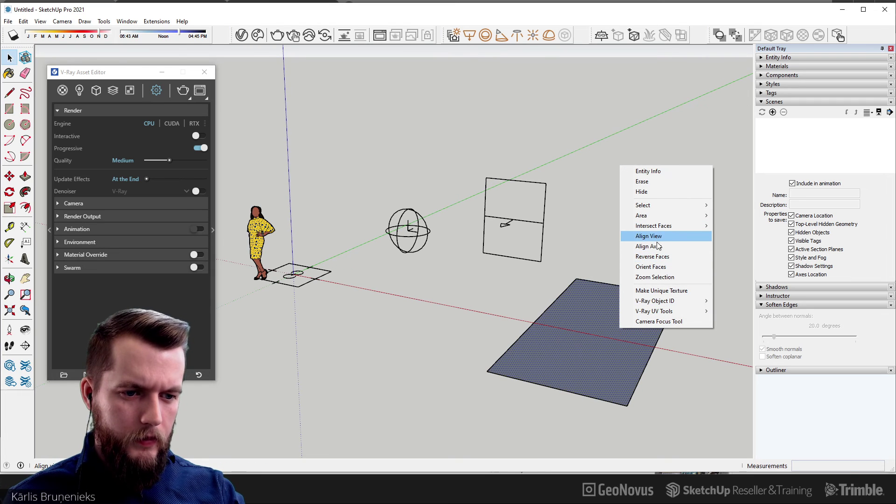
{"action": "left_click", "coordinate": [656, 258]}
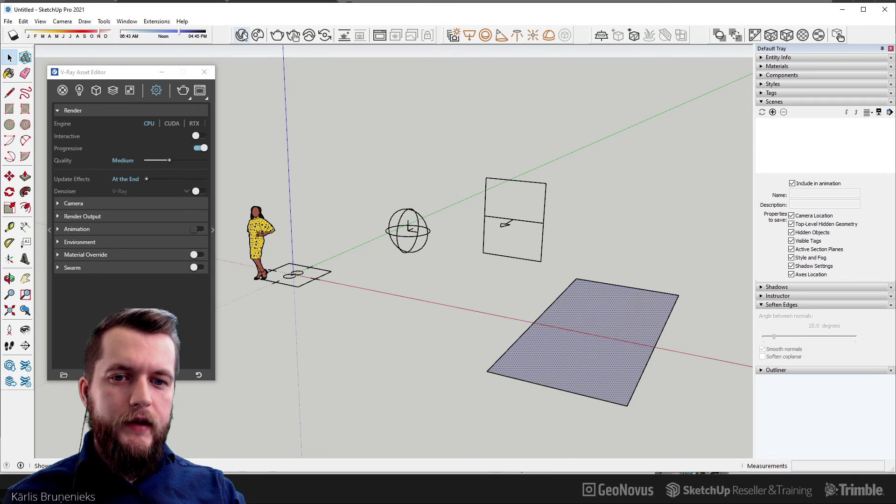
{"action": "left_click_drag", "start_coordinate": [136, 72], "coordinate": [418, 77]}
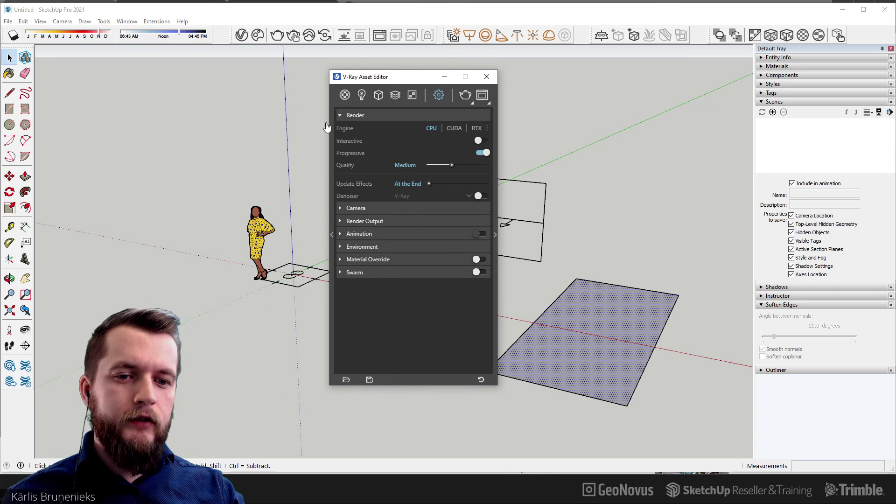
Step: Open the material library's Fabric category and scroll down to the Velvet and Wool materials
{"action": "left_click", "coordinate": [329, 141]}
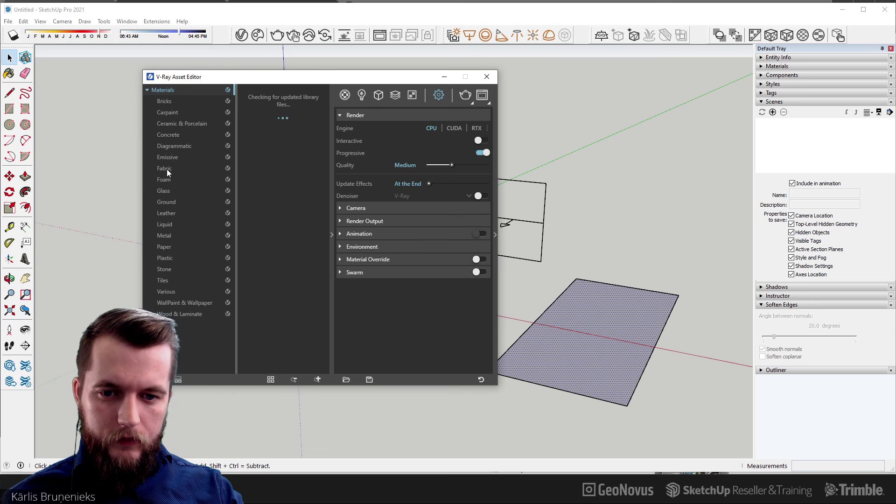
{"action": "left_click", "coordinate": [167, 169]}
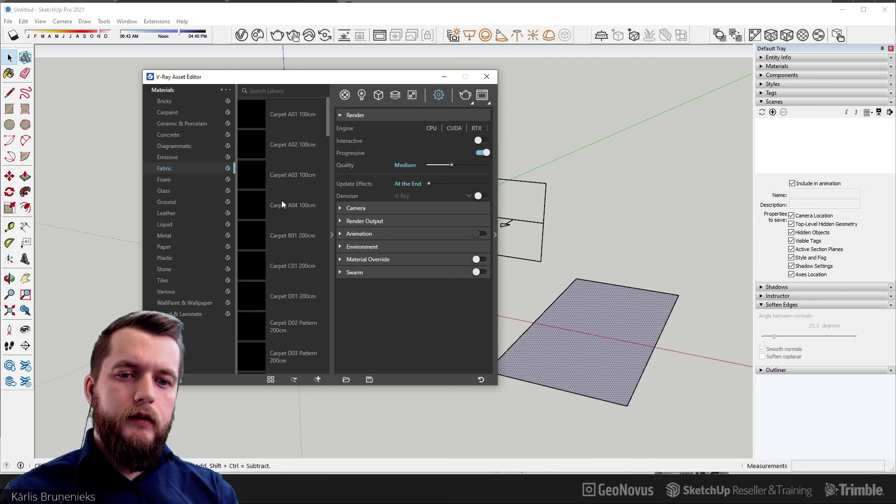
{"action": "scroll", "coordinate": [281, 204], "scroll_direction": "down", "scroll_amount": 2}
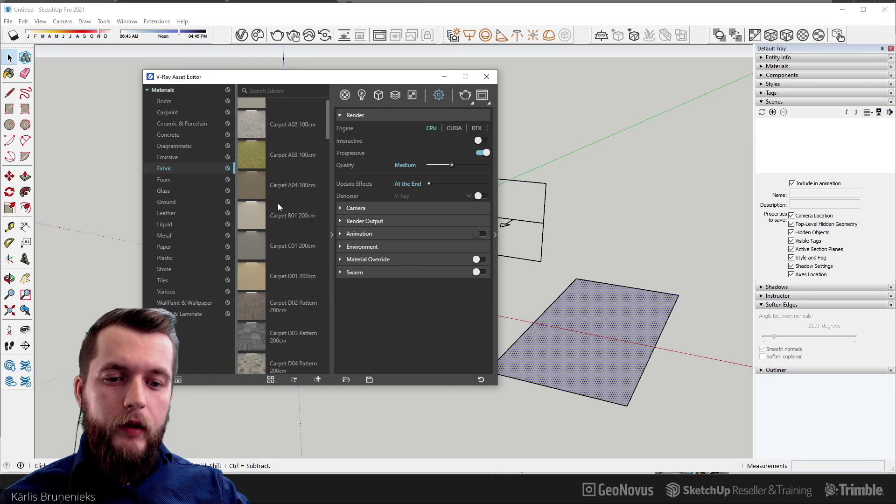
{"action": "scroll", "coordinate": [278, 206], "scroll_direction": "down", "scroll_amount": 3}
{"action": "scroll", "coordinate": [280, 205], "scroll_direction": "down", "scroll_amount": 2}
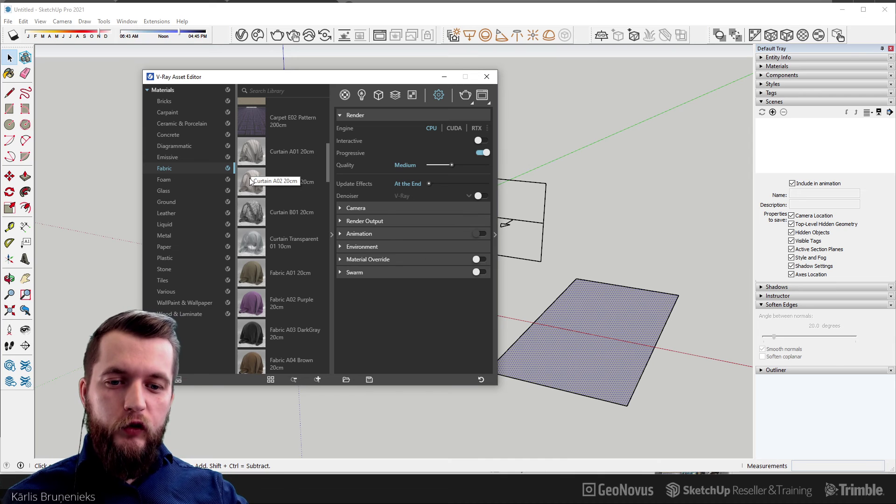
{"action": "scroll", "coordinate": [248, 184], "scroll_direction": "down", "scroll_amount": 3}
{"action": "scroll", "coordinate": [252, 187], "scroll_direction": "down", "scroll_amount": 2}
{"action": "scroll", "coordinate": [256, 191], "scroll_direction": "down", "scroll_amount": 3}
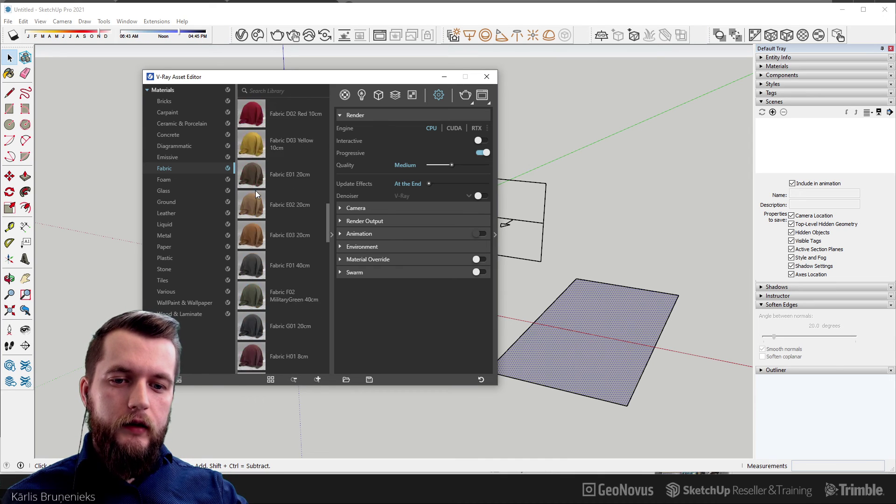
{"action": "scroll", "coordinate": [256, 191], "scroll_direction": "down", "scroll_amount": 2}
{"action": "scroll", "coordinate": [256, 191], "scroll_direction": "down", "scroll_amount": 3}
{"action": "scroll", "coordinate": [258, 205], "scroll_direction": "down", "scroll_amount": 3}
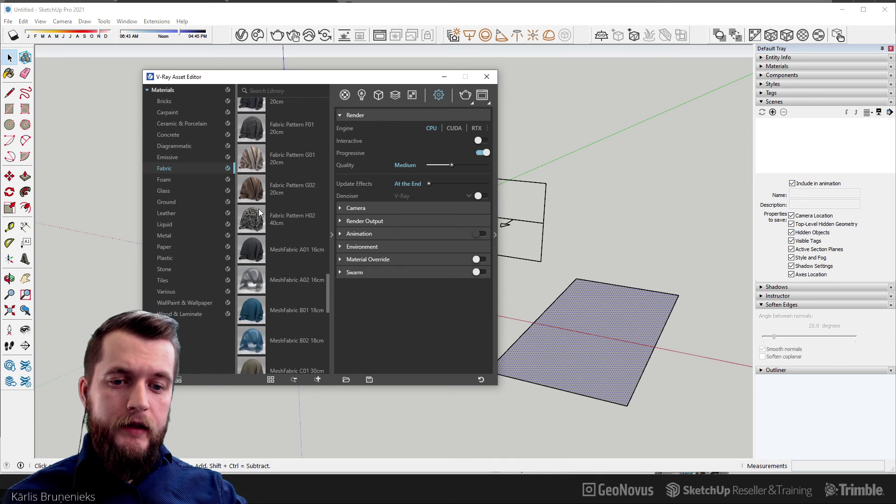
{"action": "scroll", "coordinate": [258, 210], "scroll_direction": "down", "scroll_amount": 3}
{"action": "scroll", "coordinate": [260, 220], "scroll_direction": "down", "scroll_amount": 3}
{"action": "scroll", "coordinate": [310, 220], "scroll_direction": "down", "scroll_amount": 3}
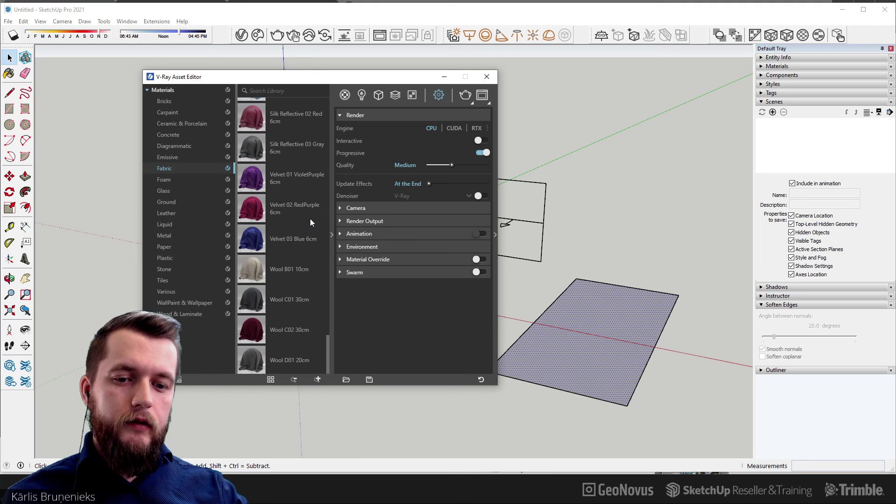
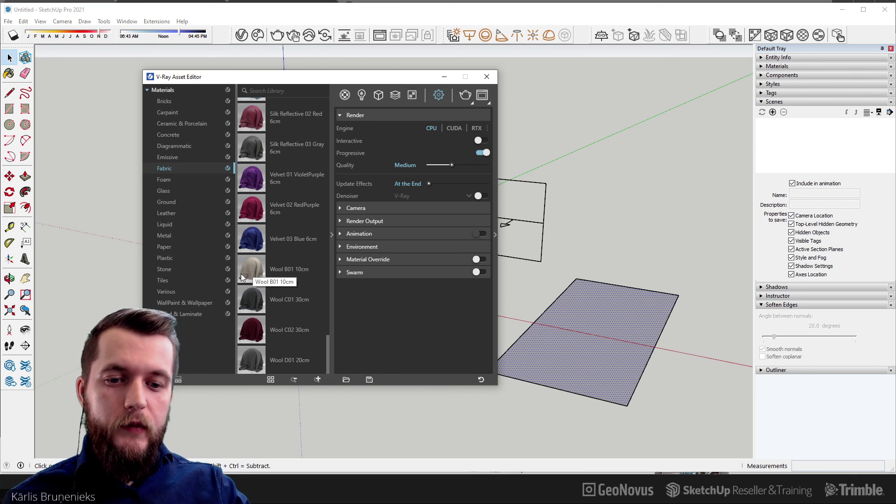
Step: Scroll the V-Ray Fabric library up from the Wool items to the MeshFabric and Silk materials
{"action": "scroll", "coordinate": [264, 277], "scroll_direction": "up", "scroll_amount": 2}
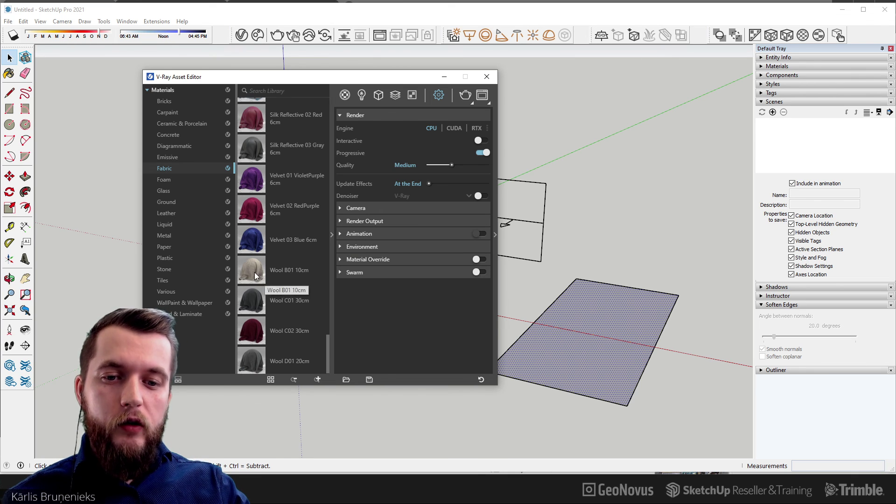
{"action": "scroll", "coordinate": [254, 272], "scroll_direction": "up", "scroll_amount": 4}
{"action": "scroll", "coordinate": [247, 200], "scroll_direction": "up", "scroll_amount": 3}
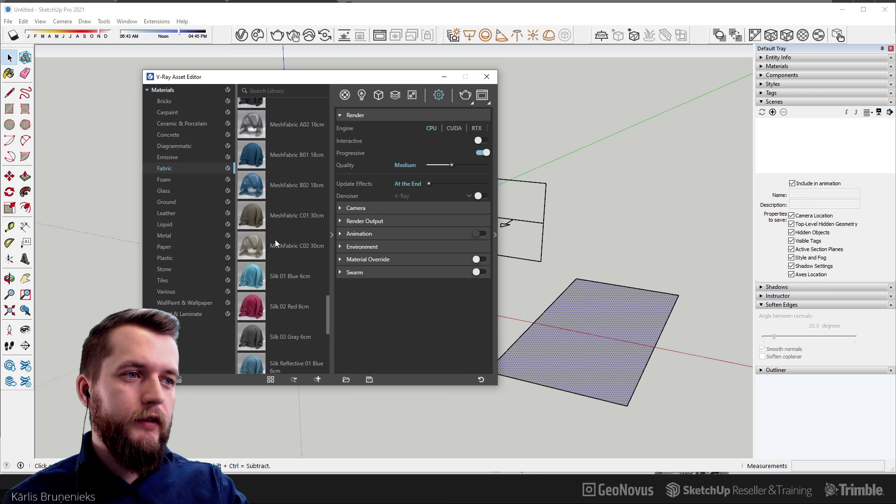